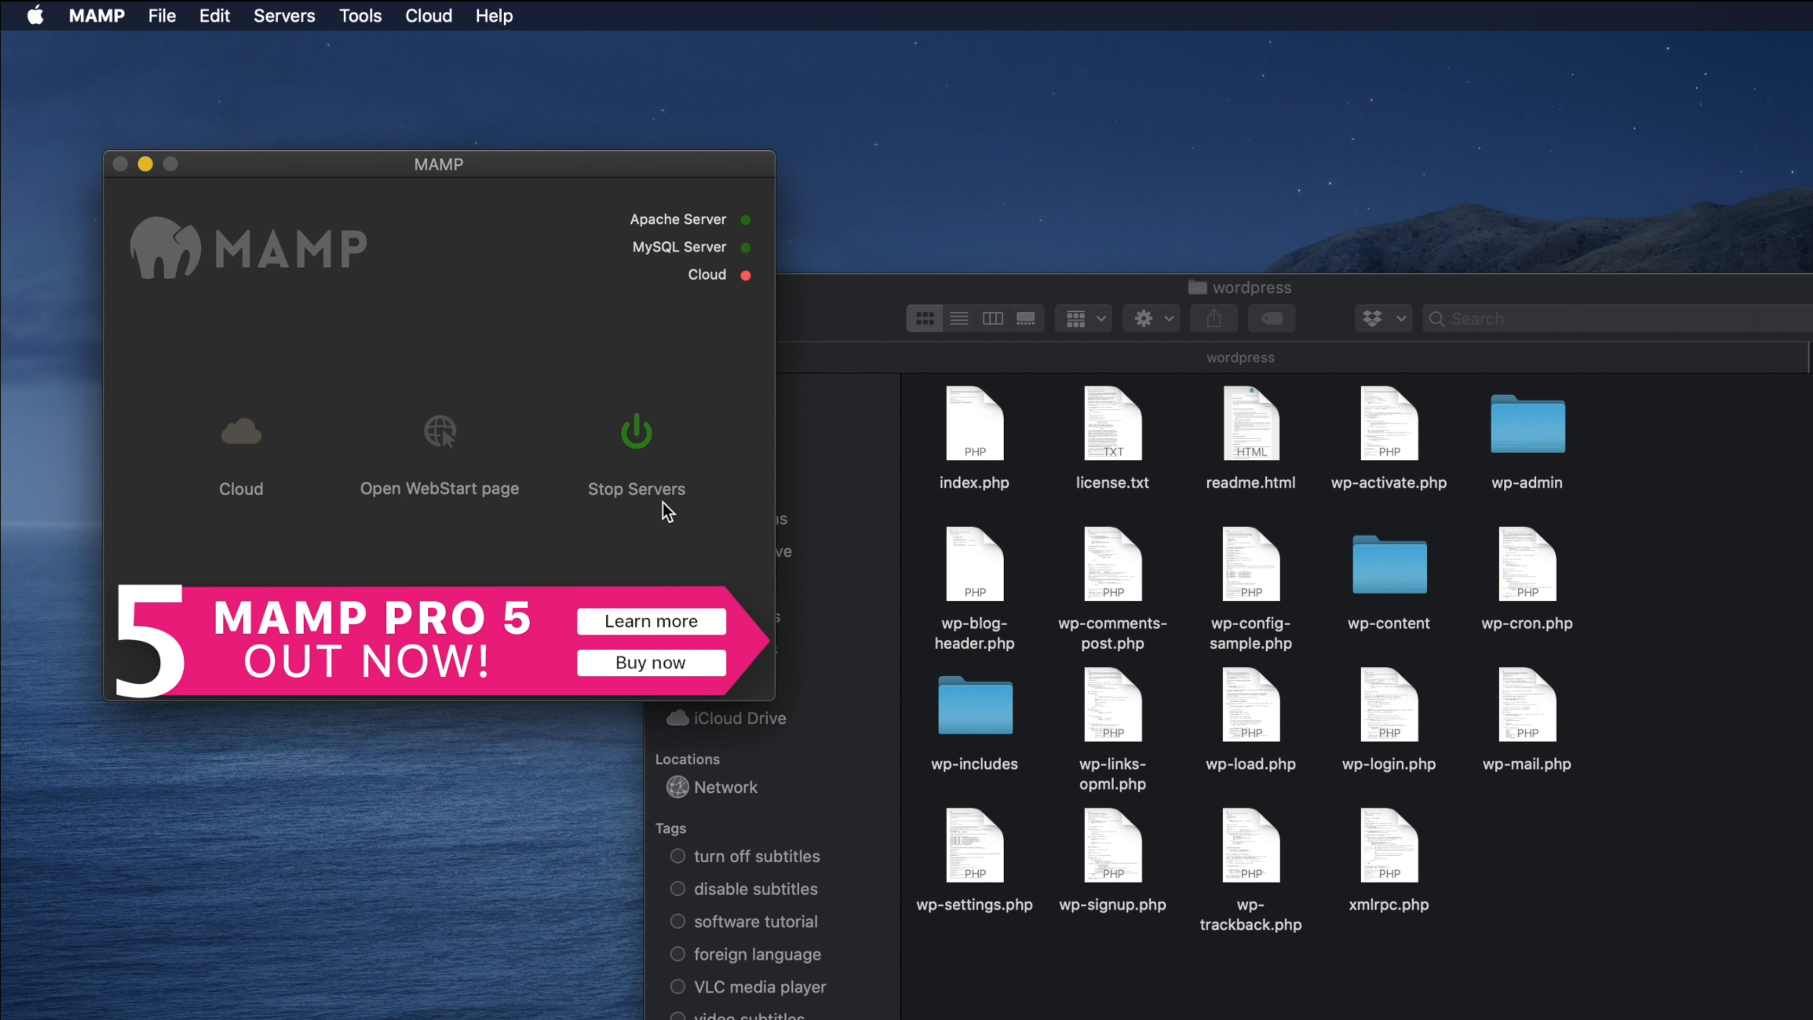
Step: Check in MAMP Preferences' Web Server settings that the Document Root points to htdocs
click(97, 16)
click(117, 91)
click(492, 195)
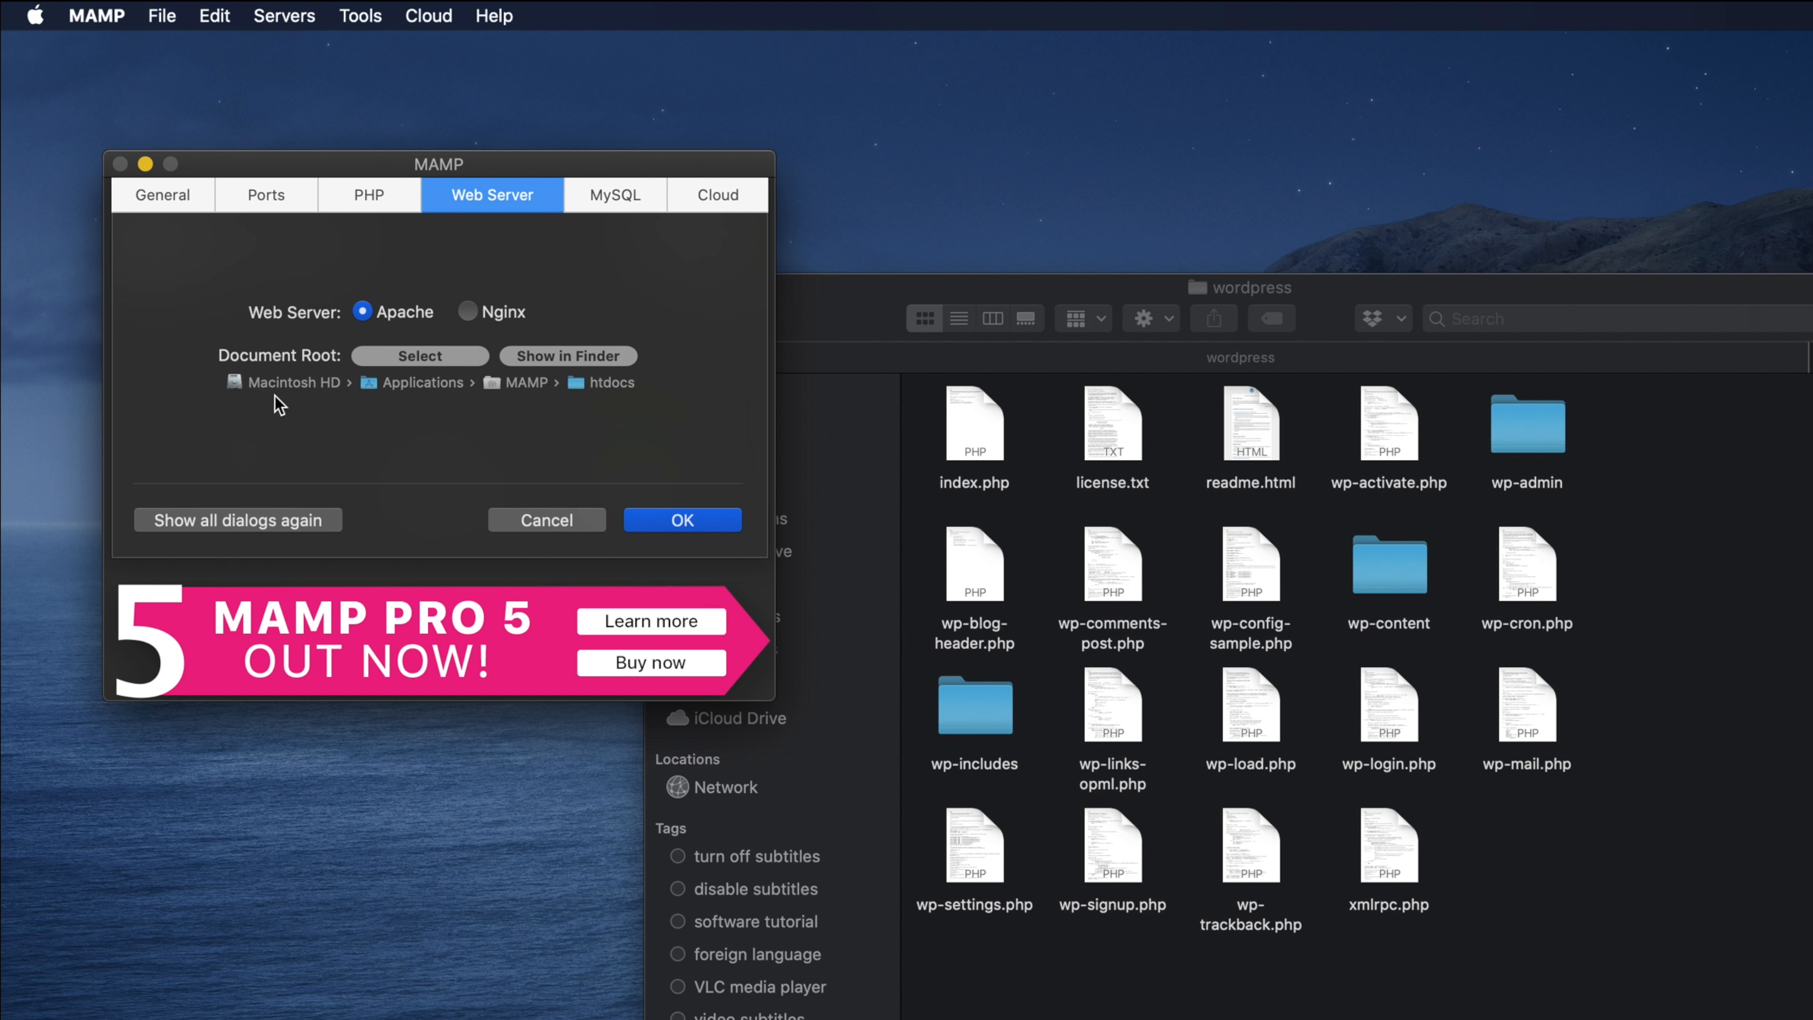
Step: Open the MAMP application folder in a new Finder window, beside the wordpress folder window
drag(1071, 288, 1314, 238)
key(super+n)
click(202, 748)
double_click(605, 646)
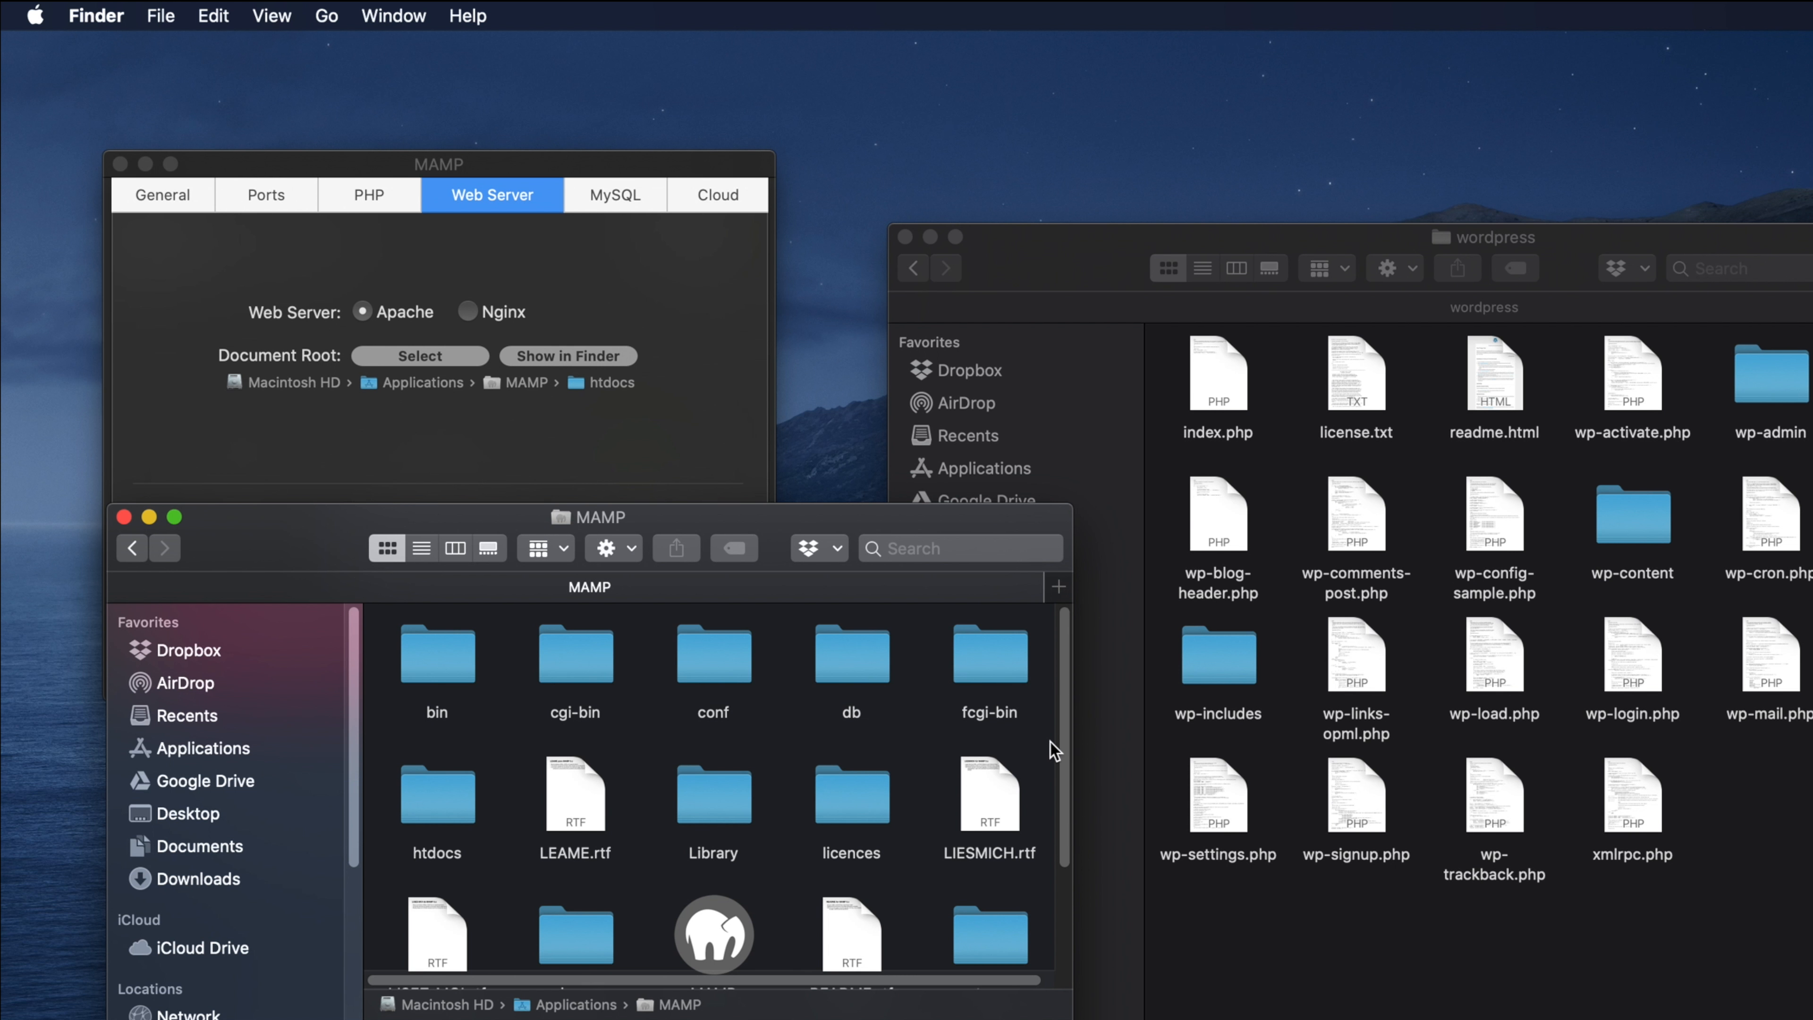
Step: Open the empty htdocs folder in the MAMP window, with the wordpress files window alongside
drag(1060, 734, 1059, 757)
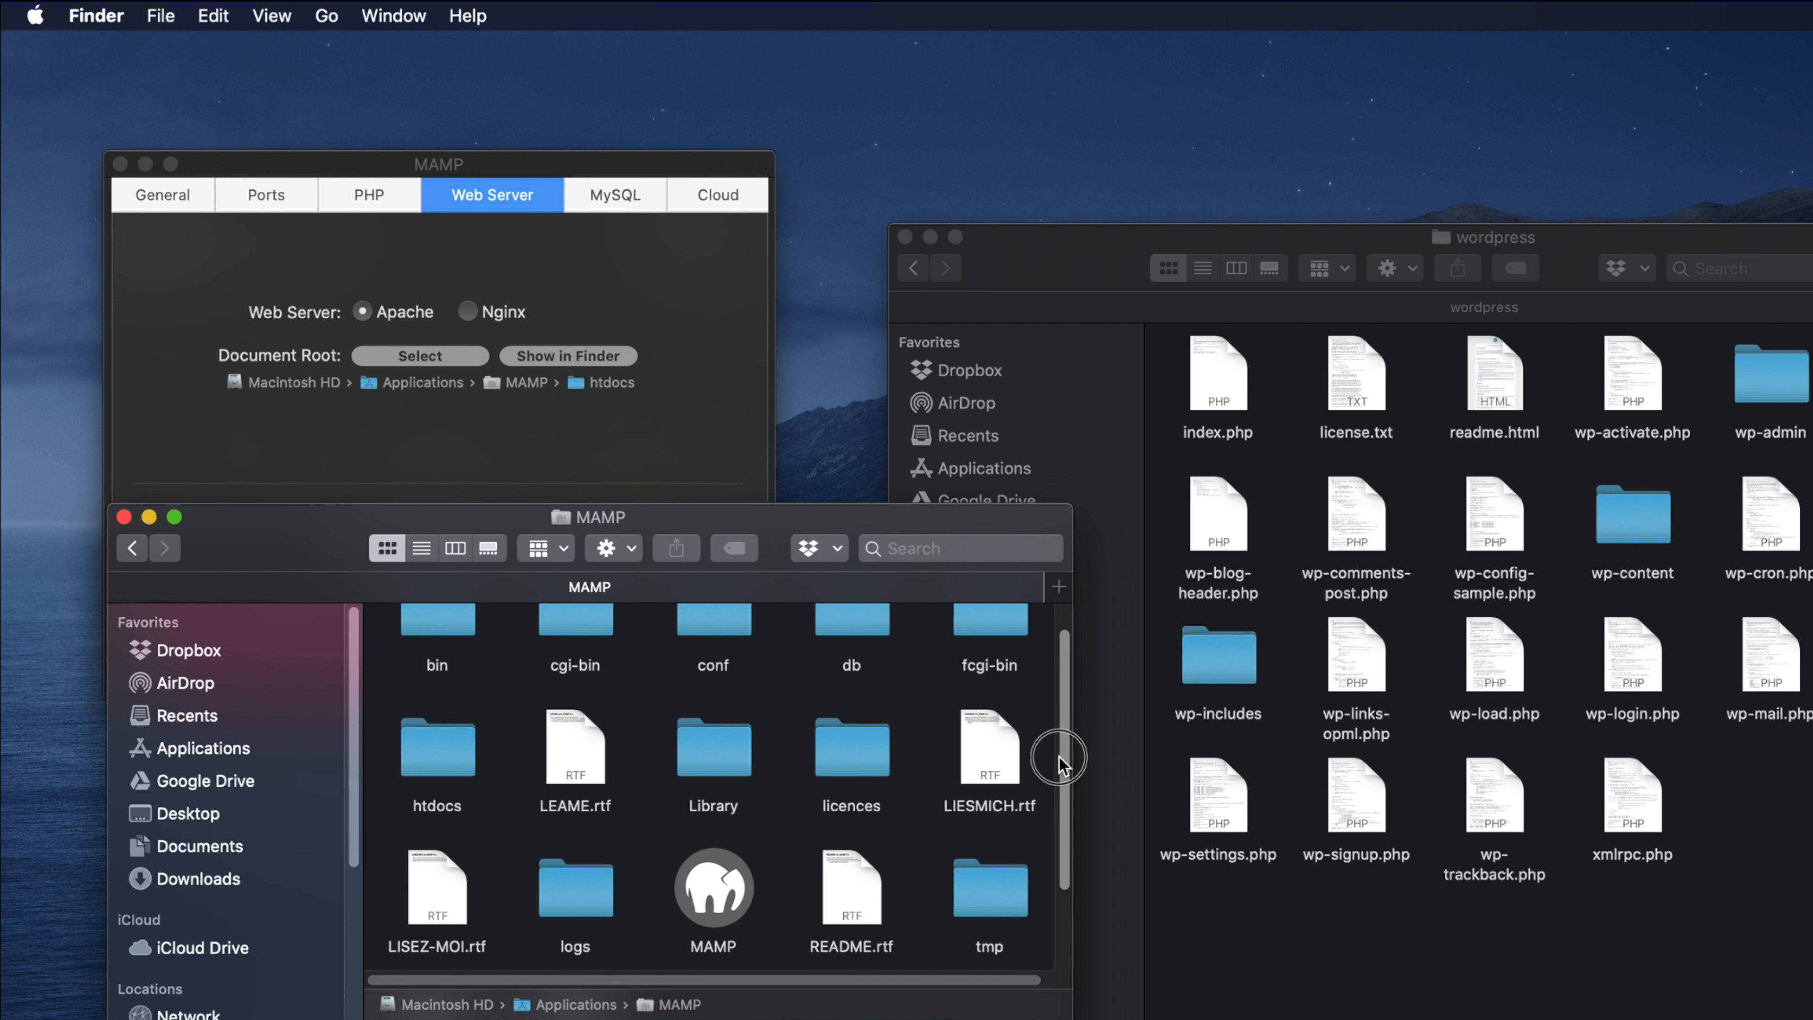
click(426, 759)
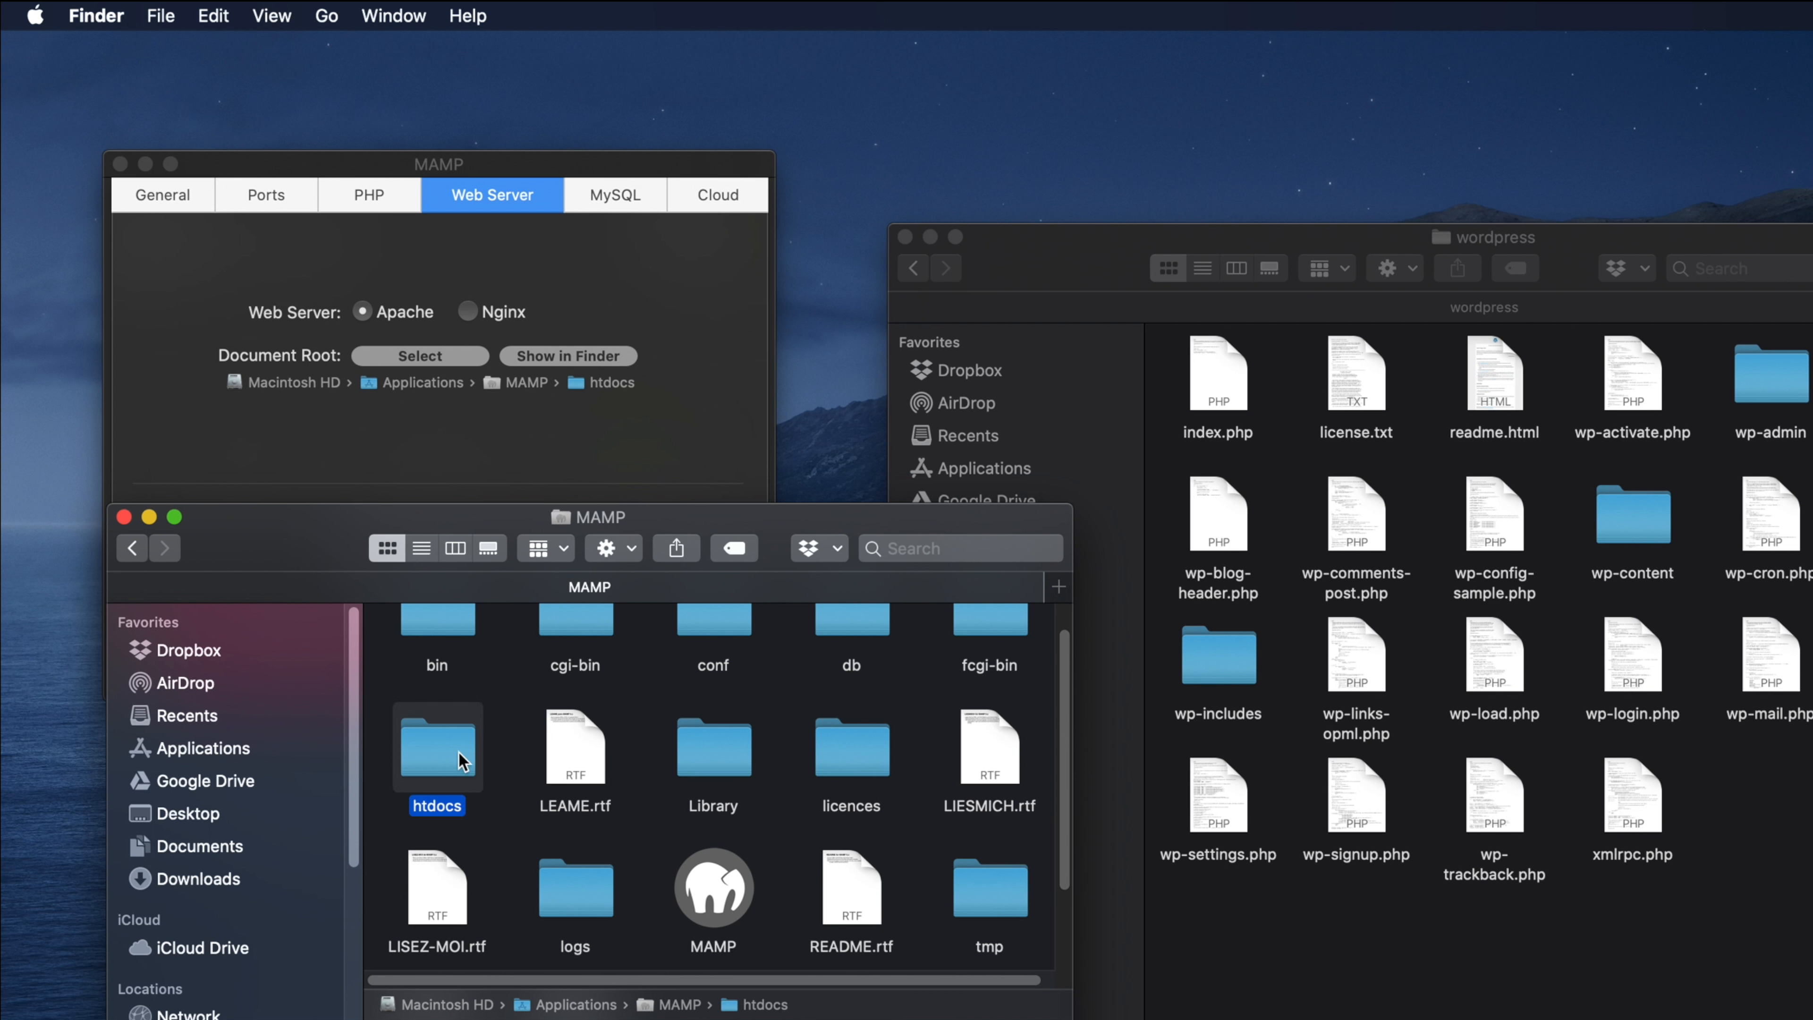
double_click(435, 766)
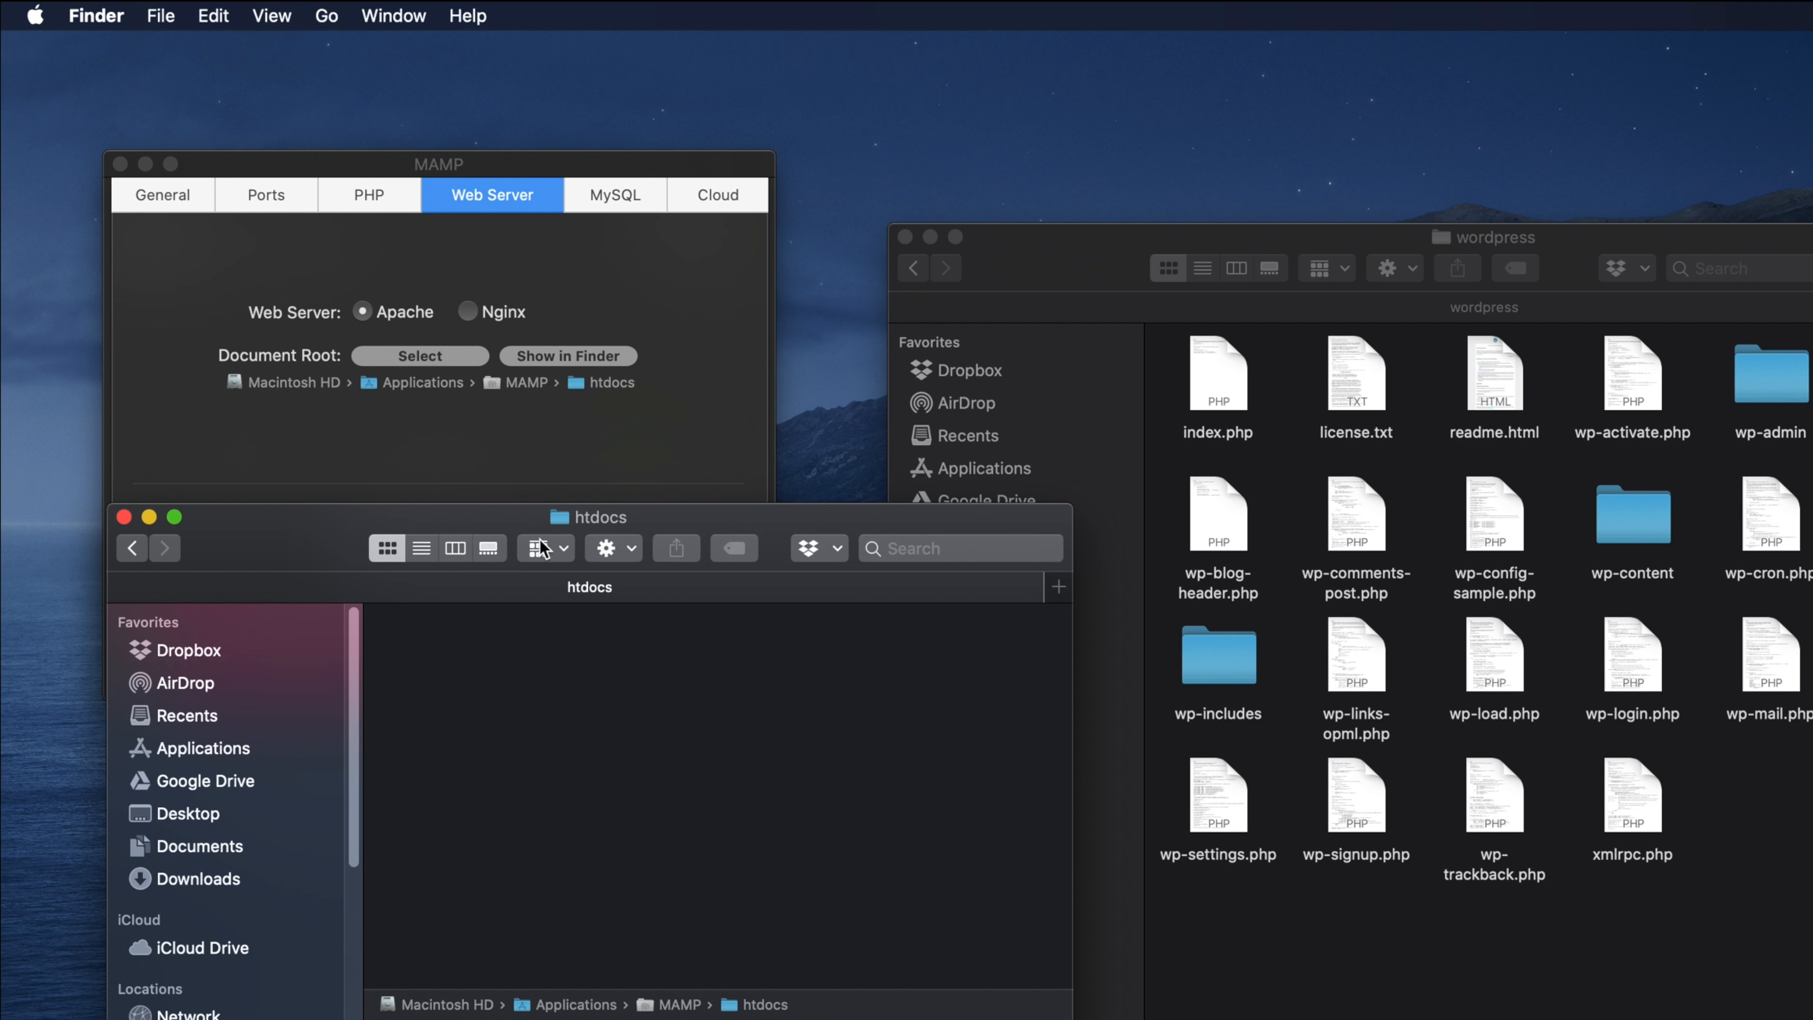
drag(544, 522, 534, 516)
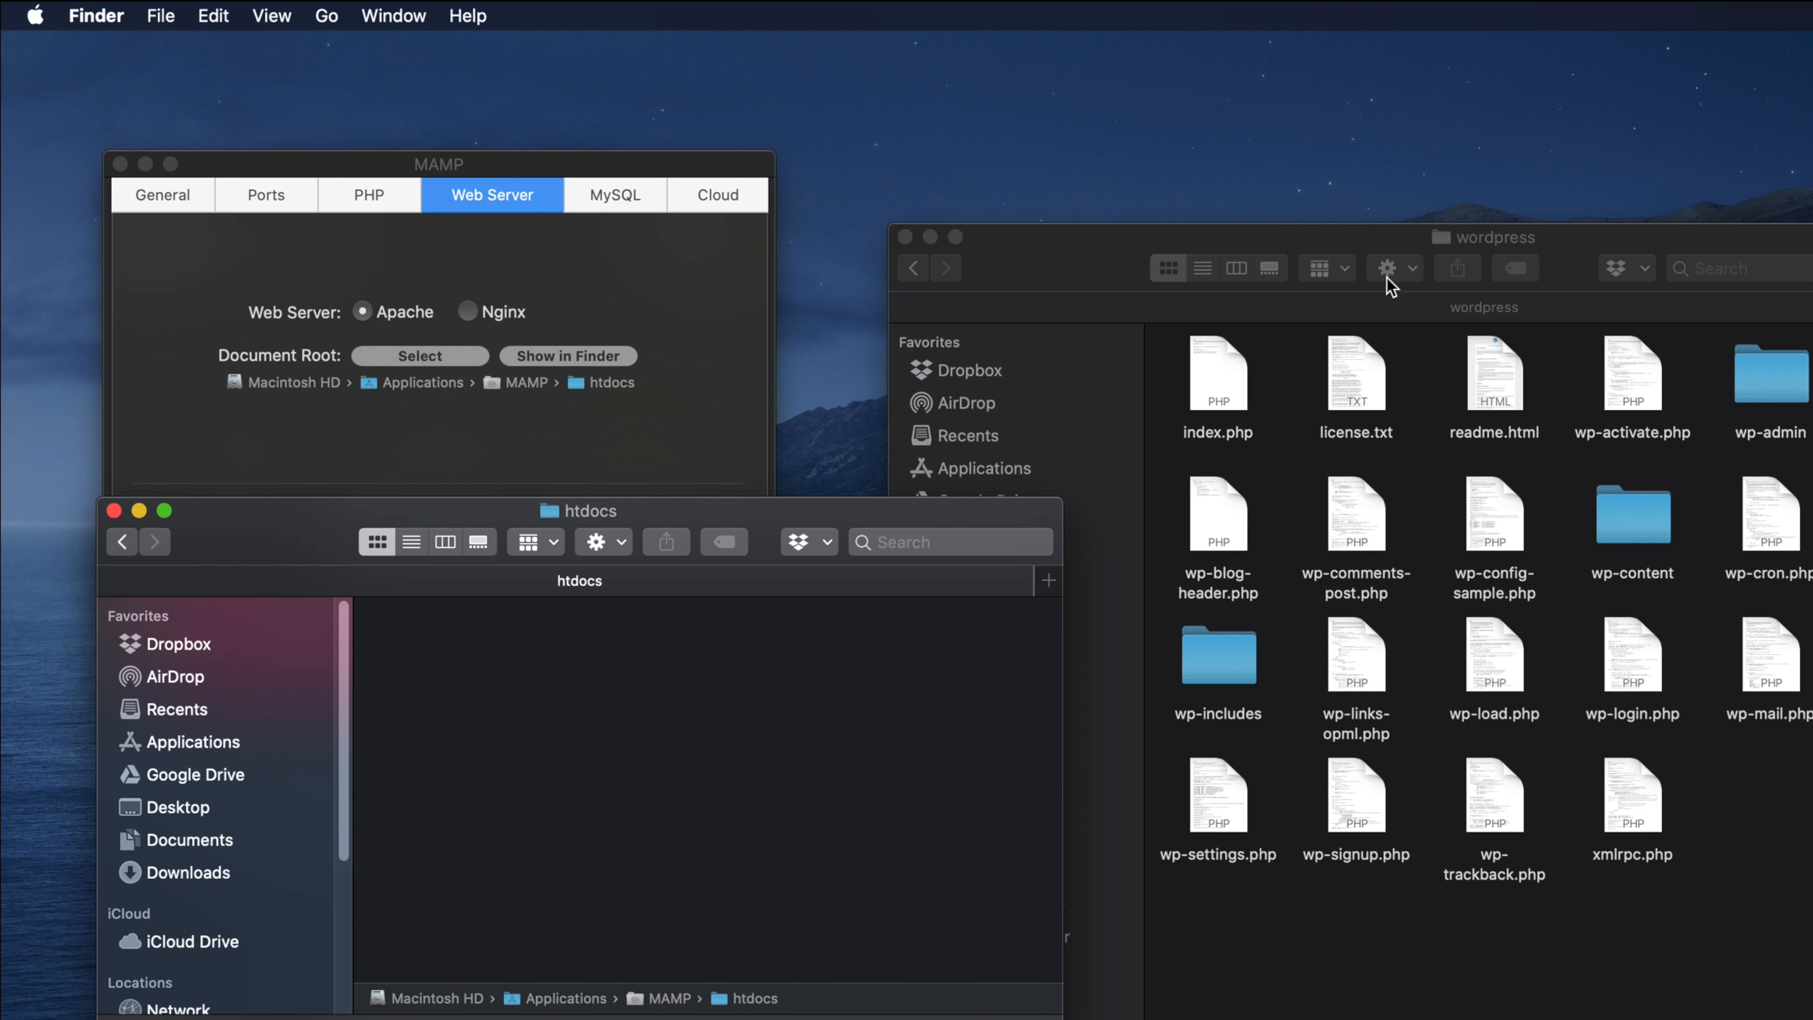
click(1402, 247)
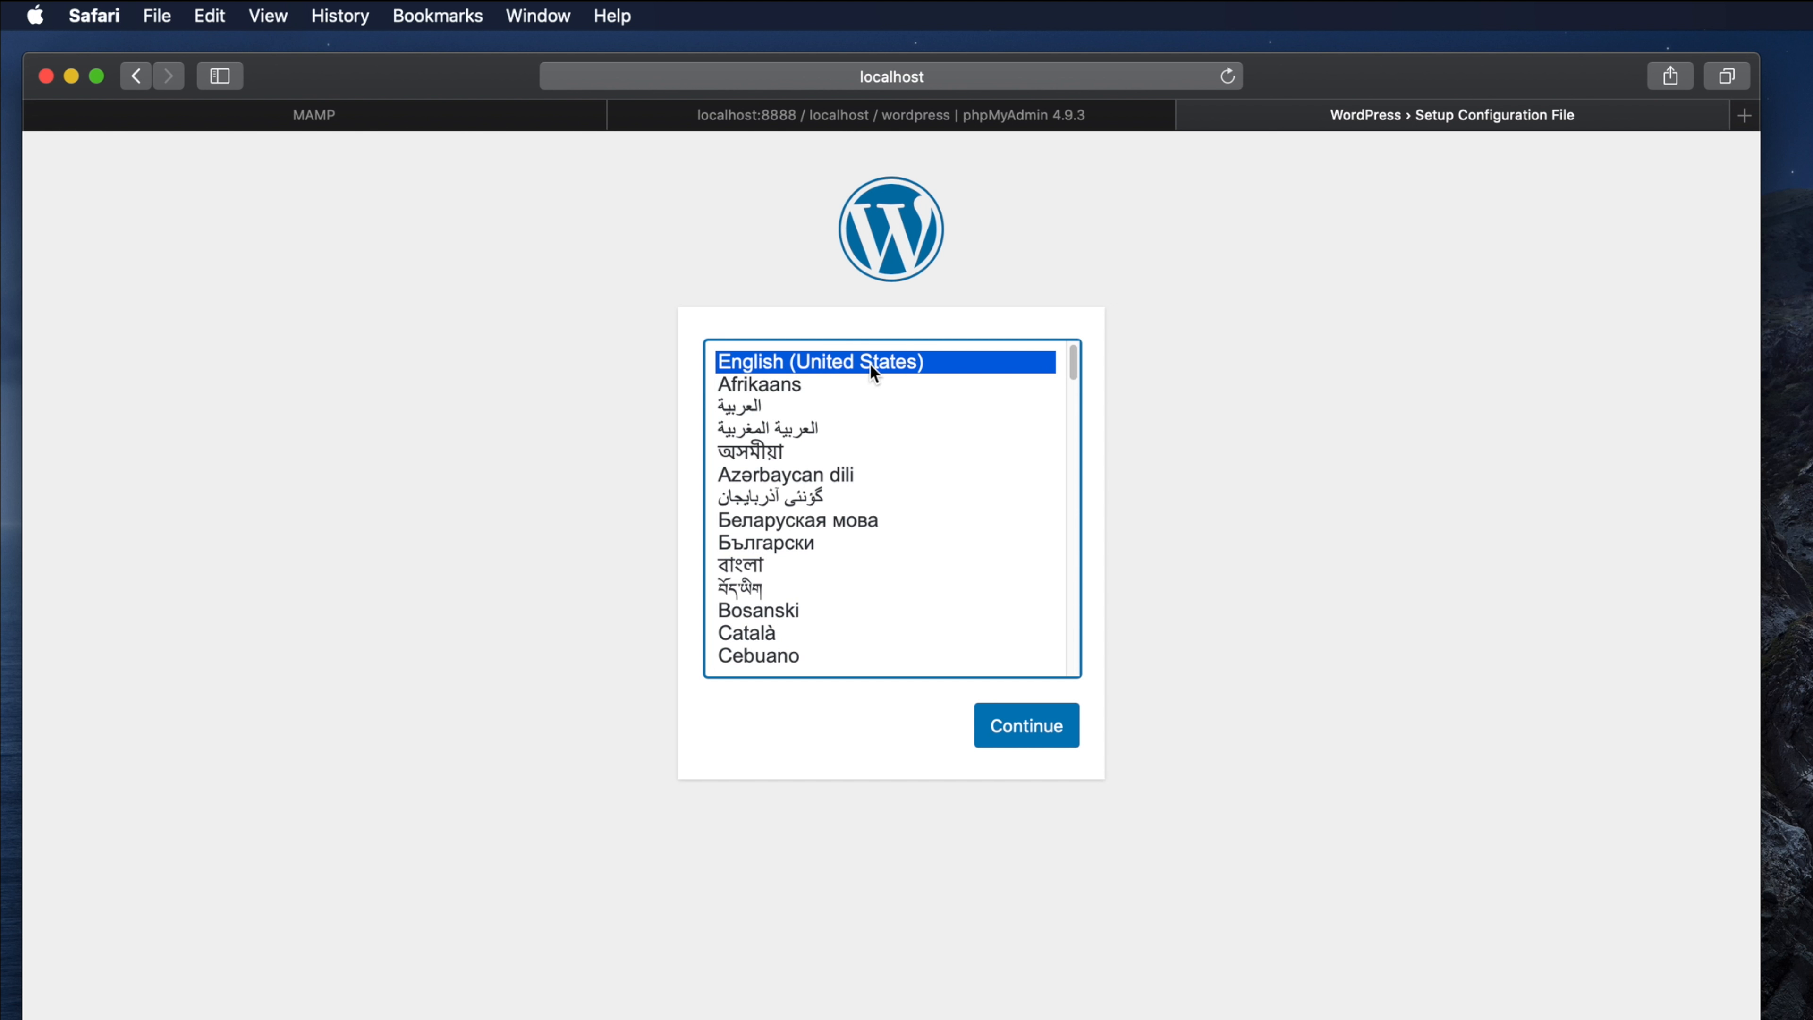
Step: Continue WordPress setup with English (United States) as the language
mouse_move(1074, 365)
mouse_down()
mouse_move(1077, 656)
mouse_move(1065, 341)
mouse_up()
click(1027, 736)
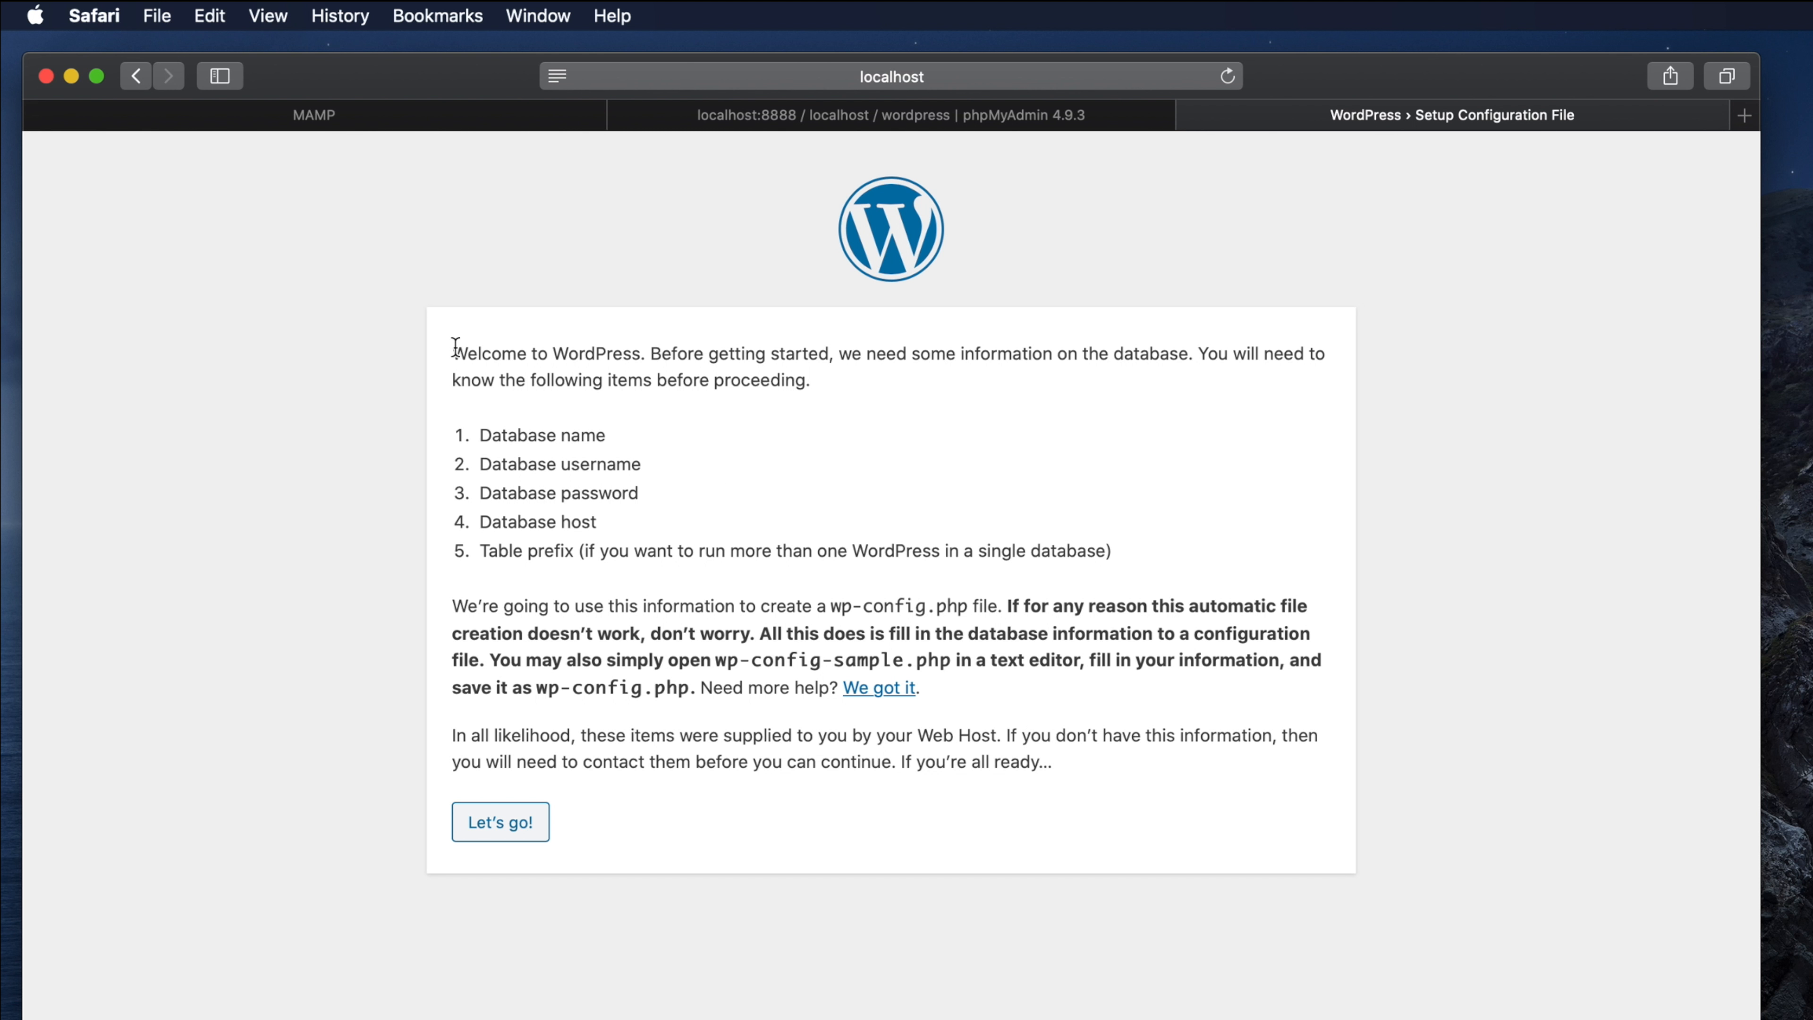
drag(457, 350, 1134, 759)
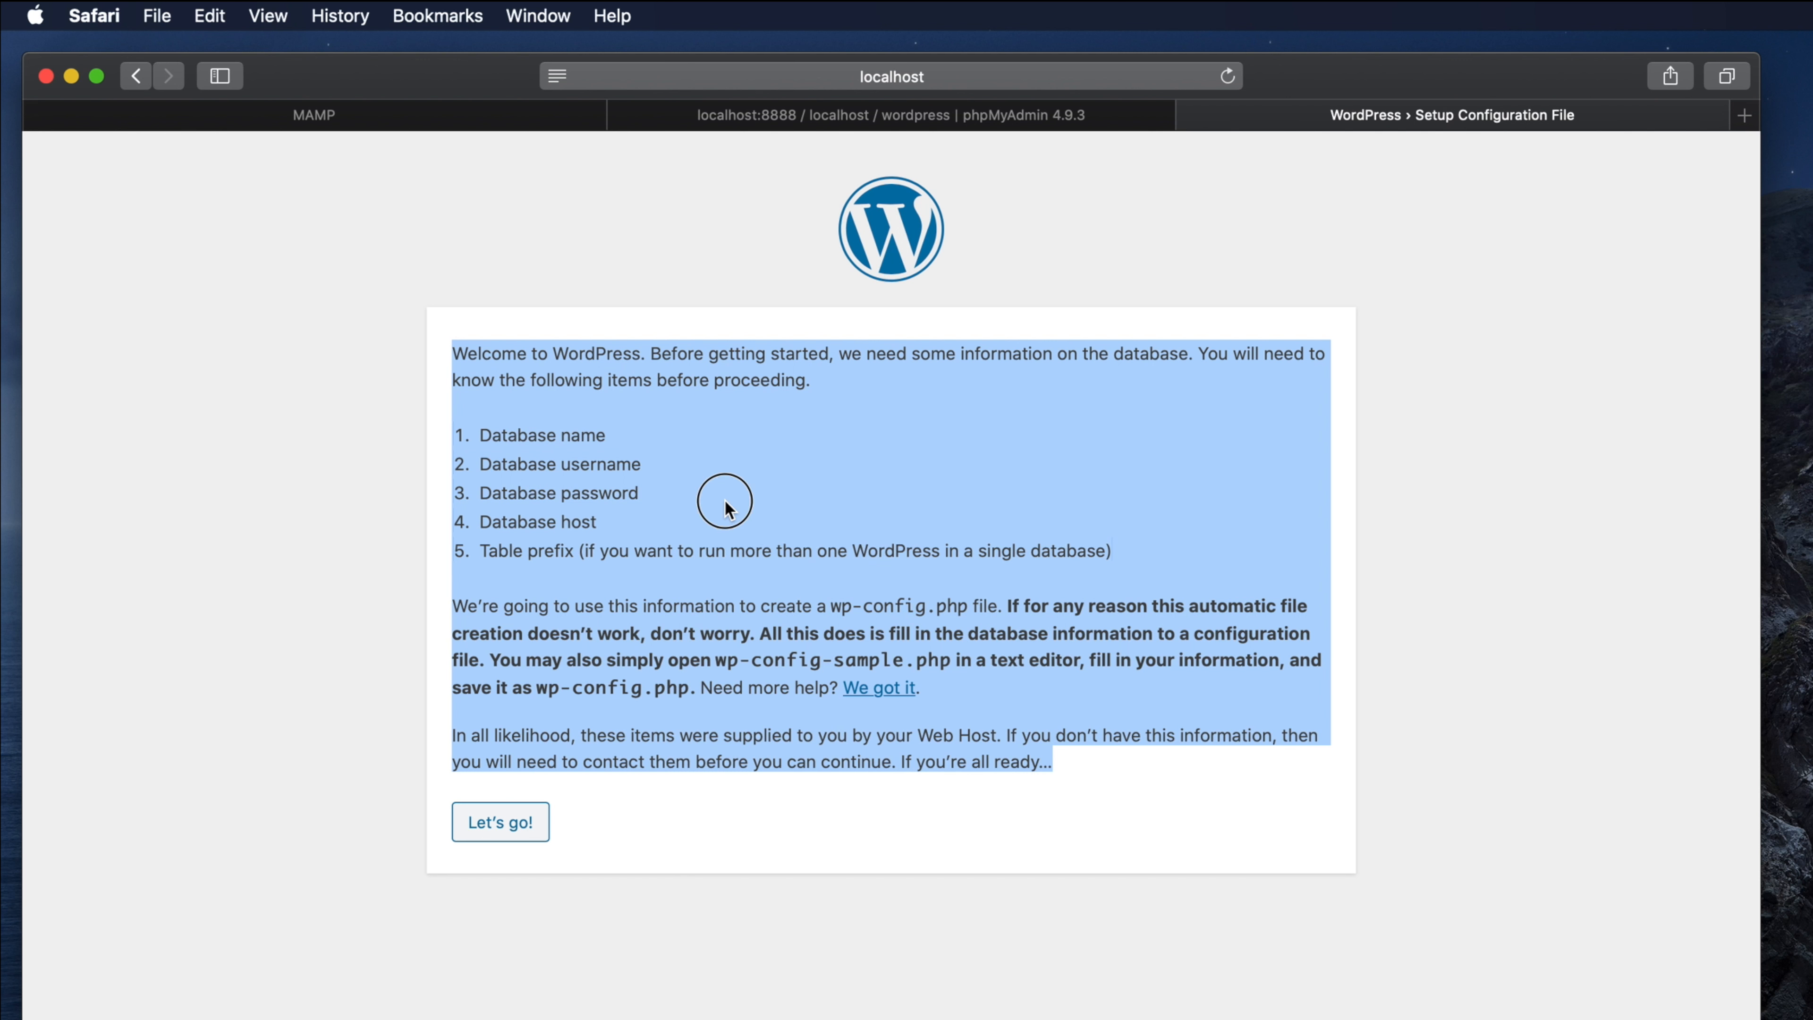
click(613, 432)
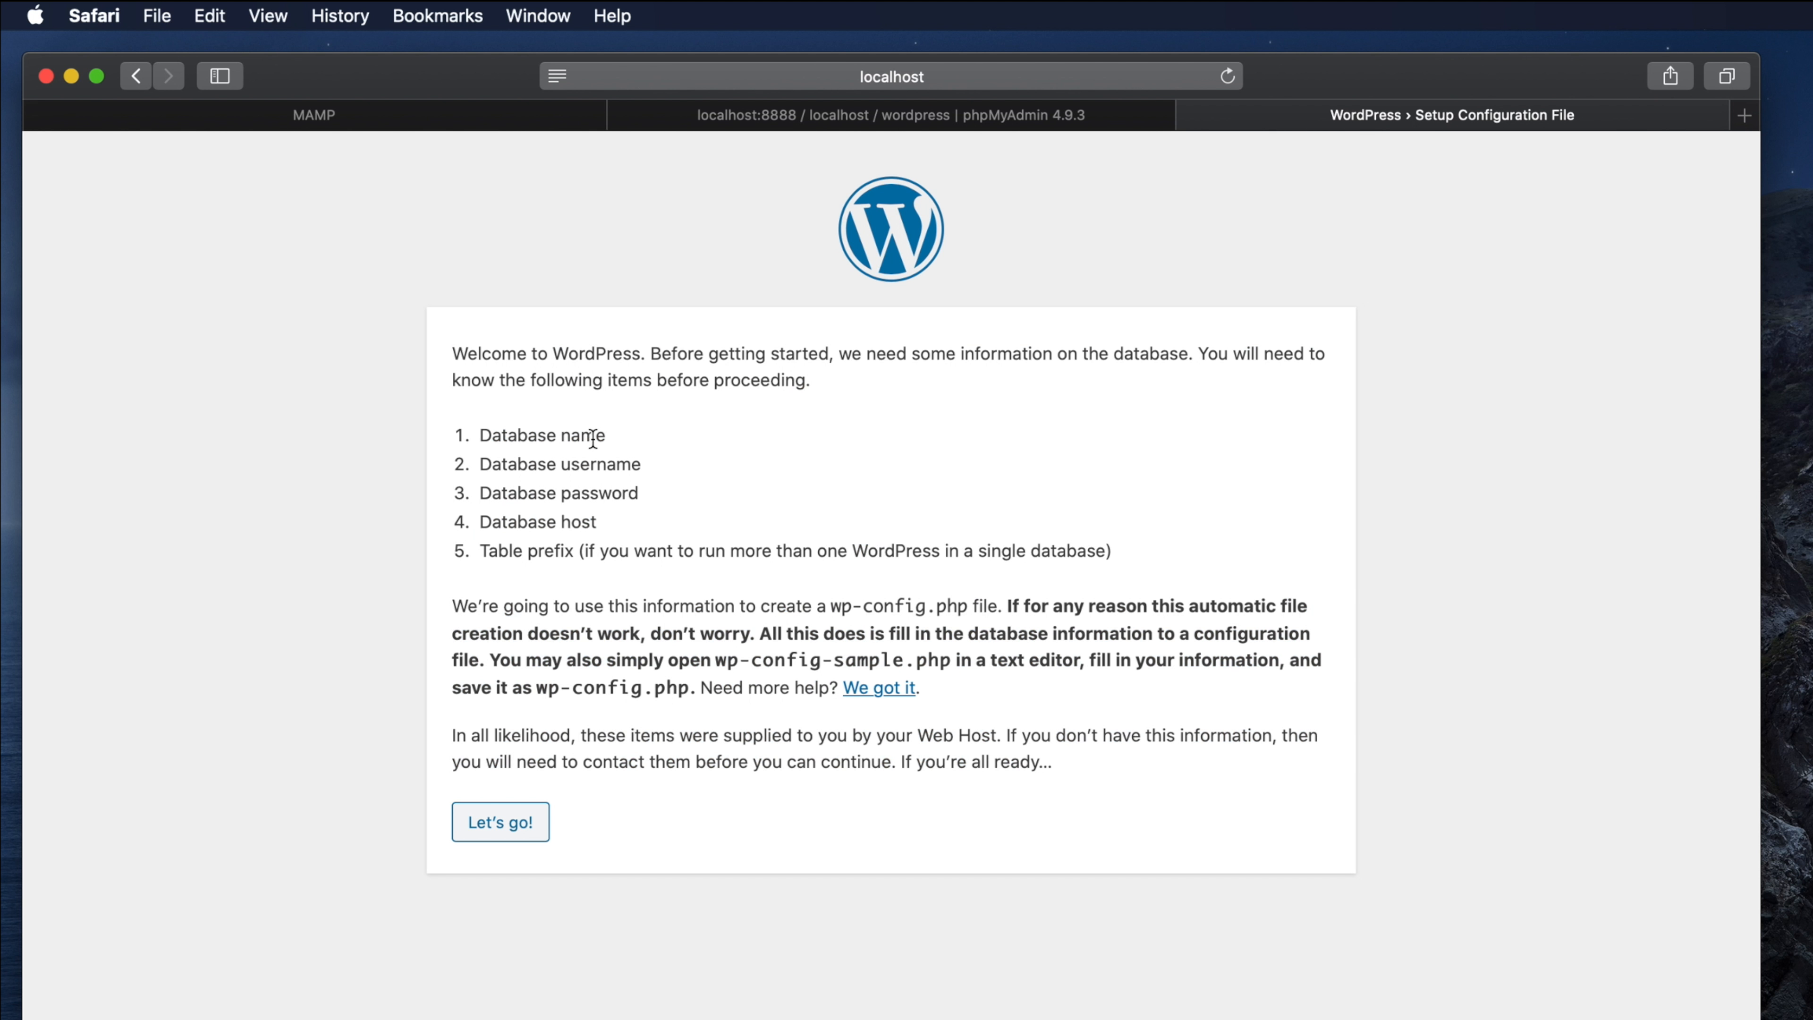
drag(606, 434, 477, 428)
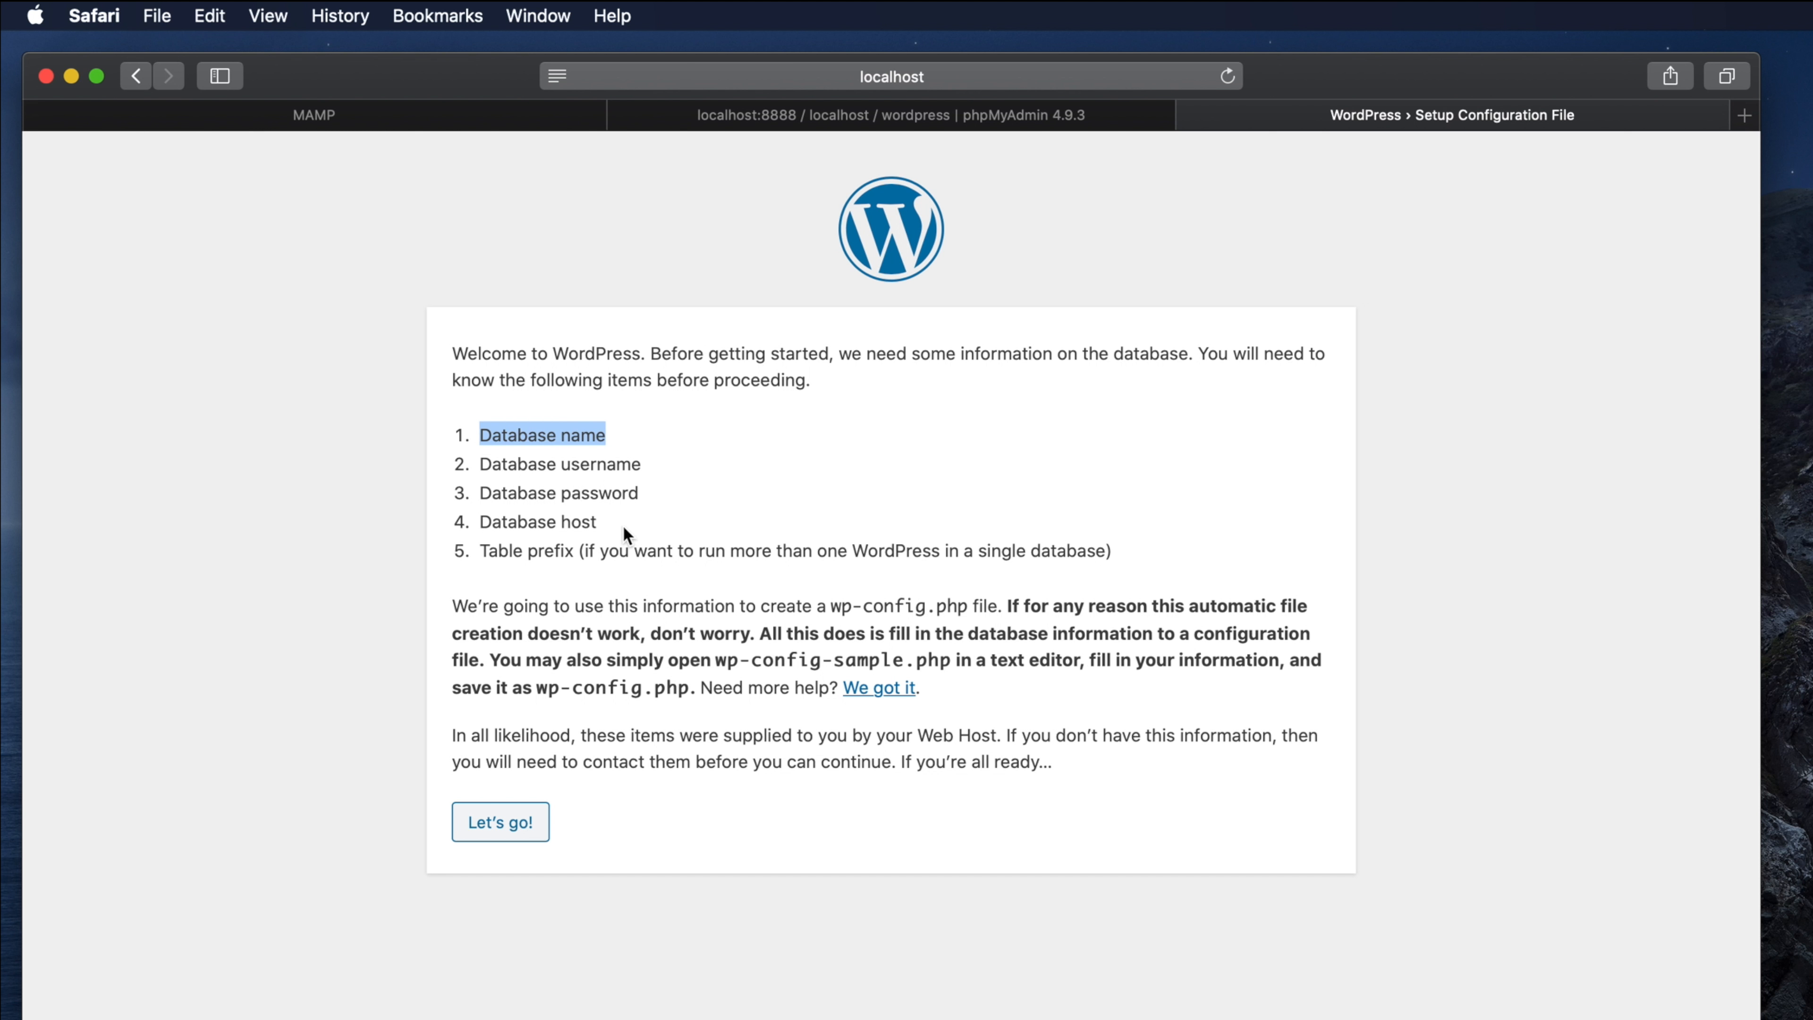
drag(623, 527, 494, 521)
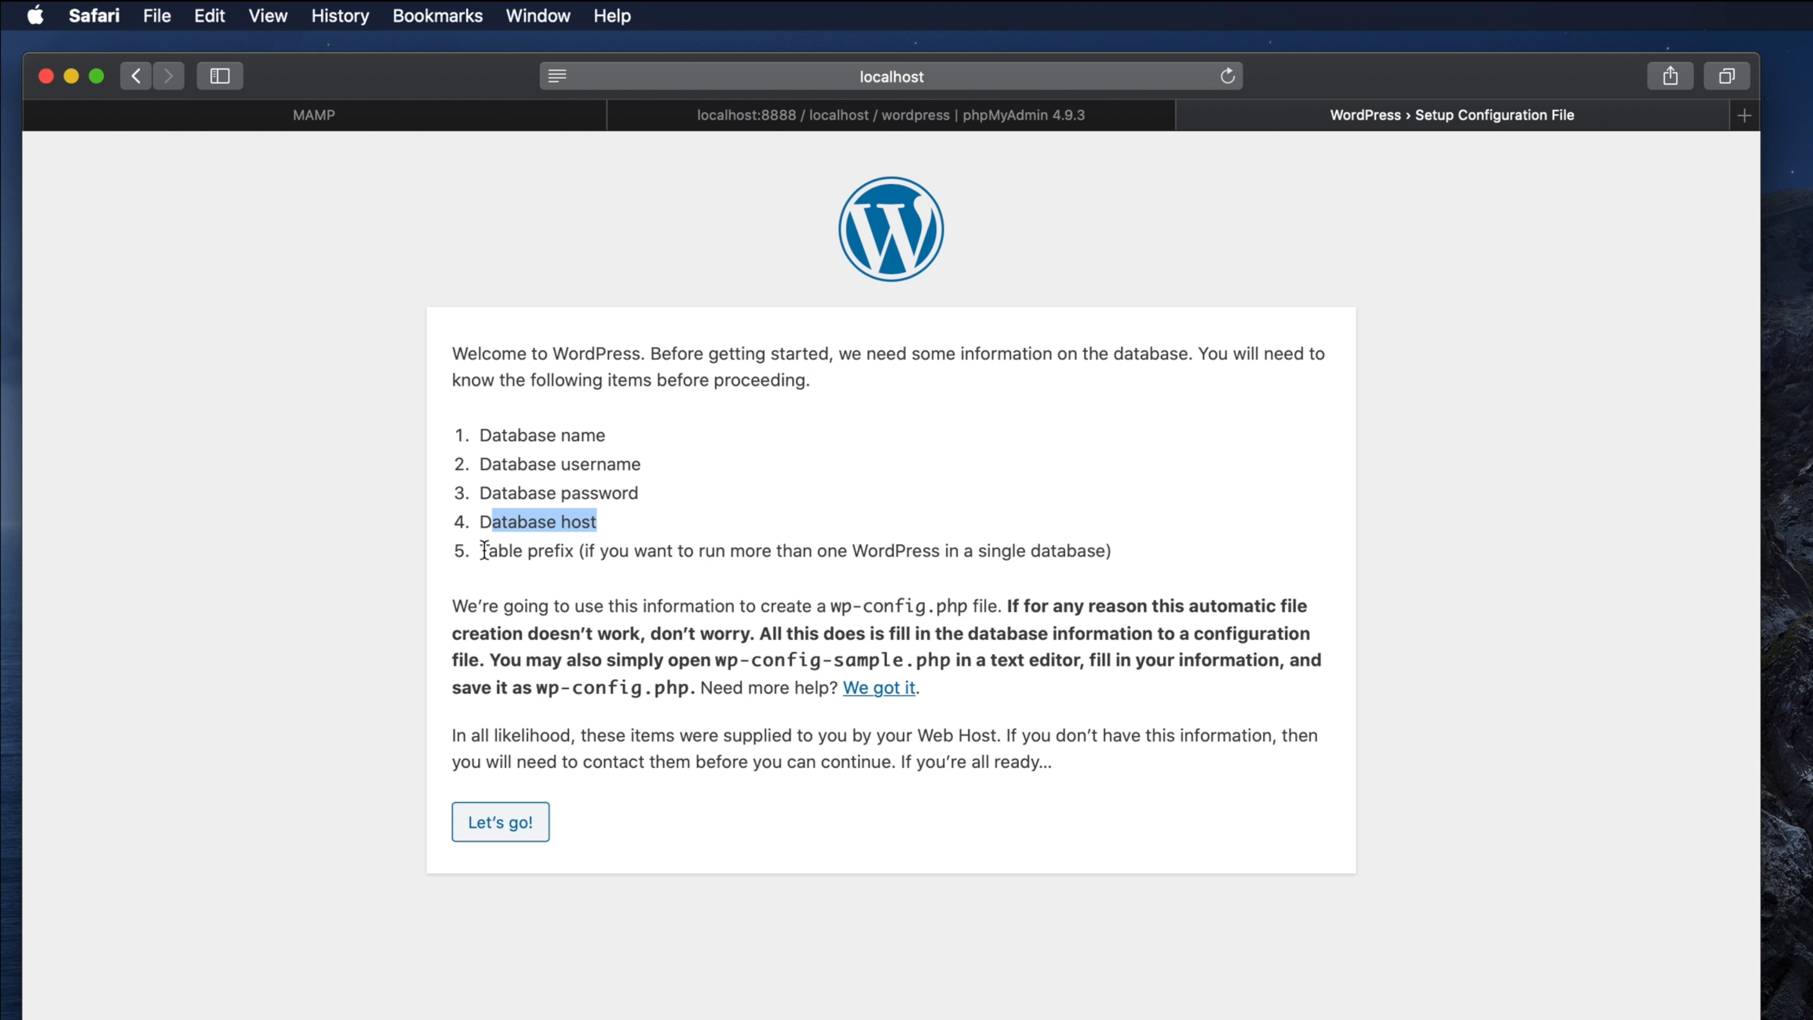
triple_click(666, 557)
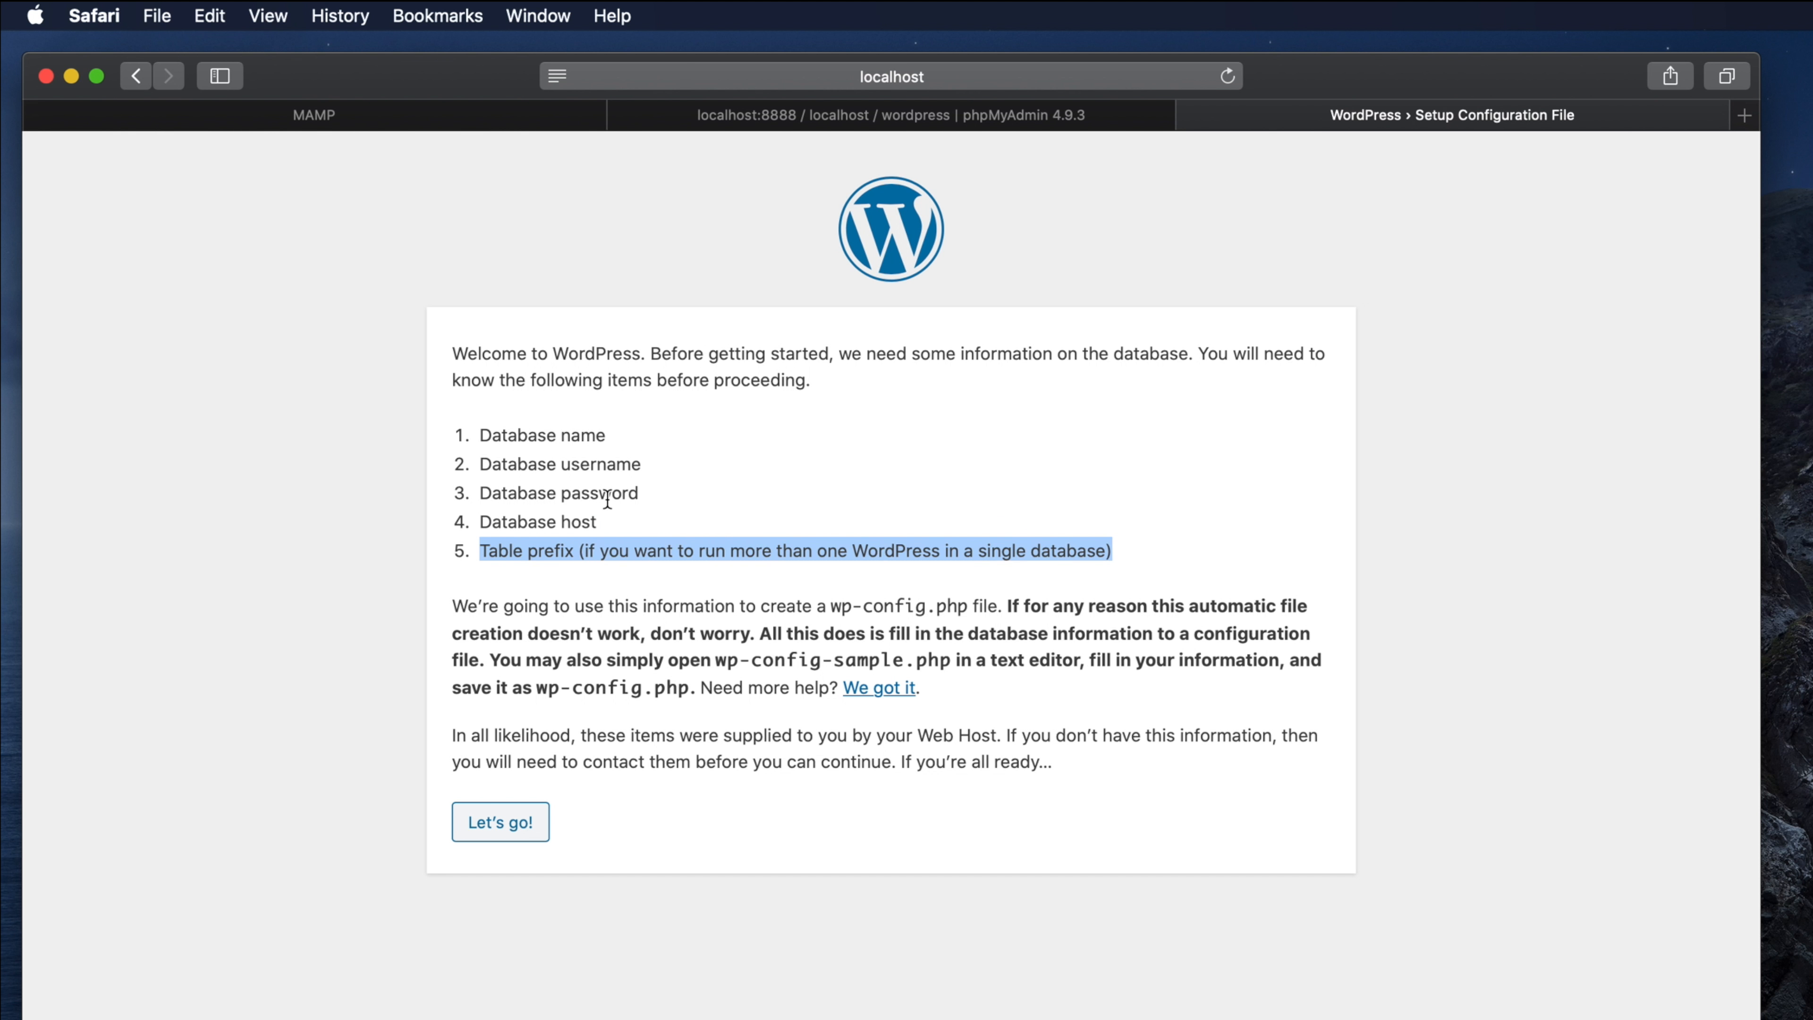
mouse_move(480, 464)
mouse_down()
mouse_move(650, 493)
mouse_move(479, 435)
mouse_up()
click(679, 449)
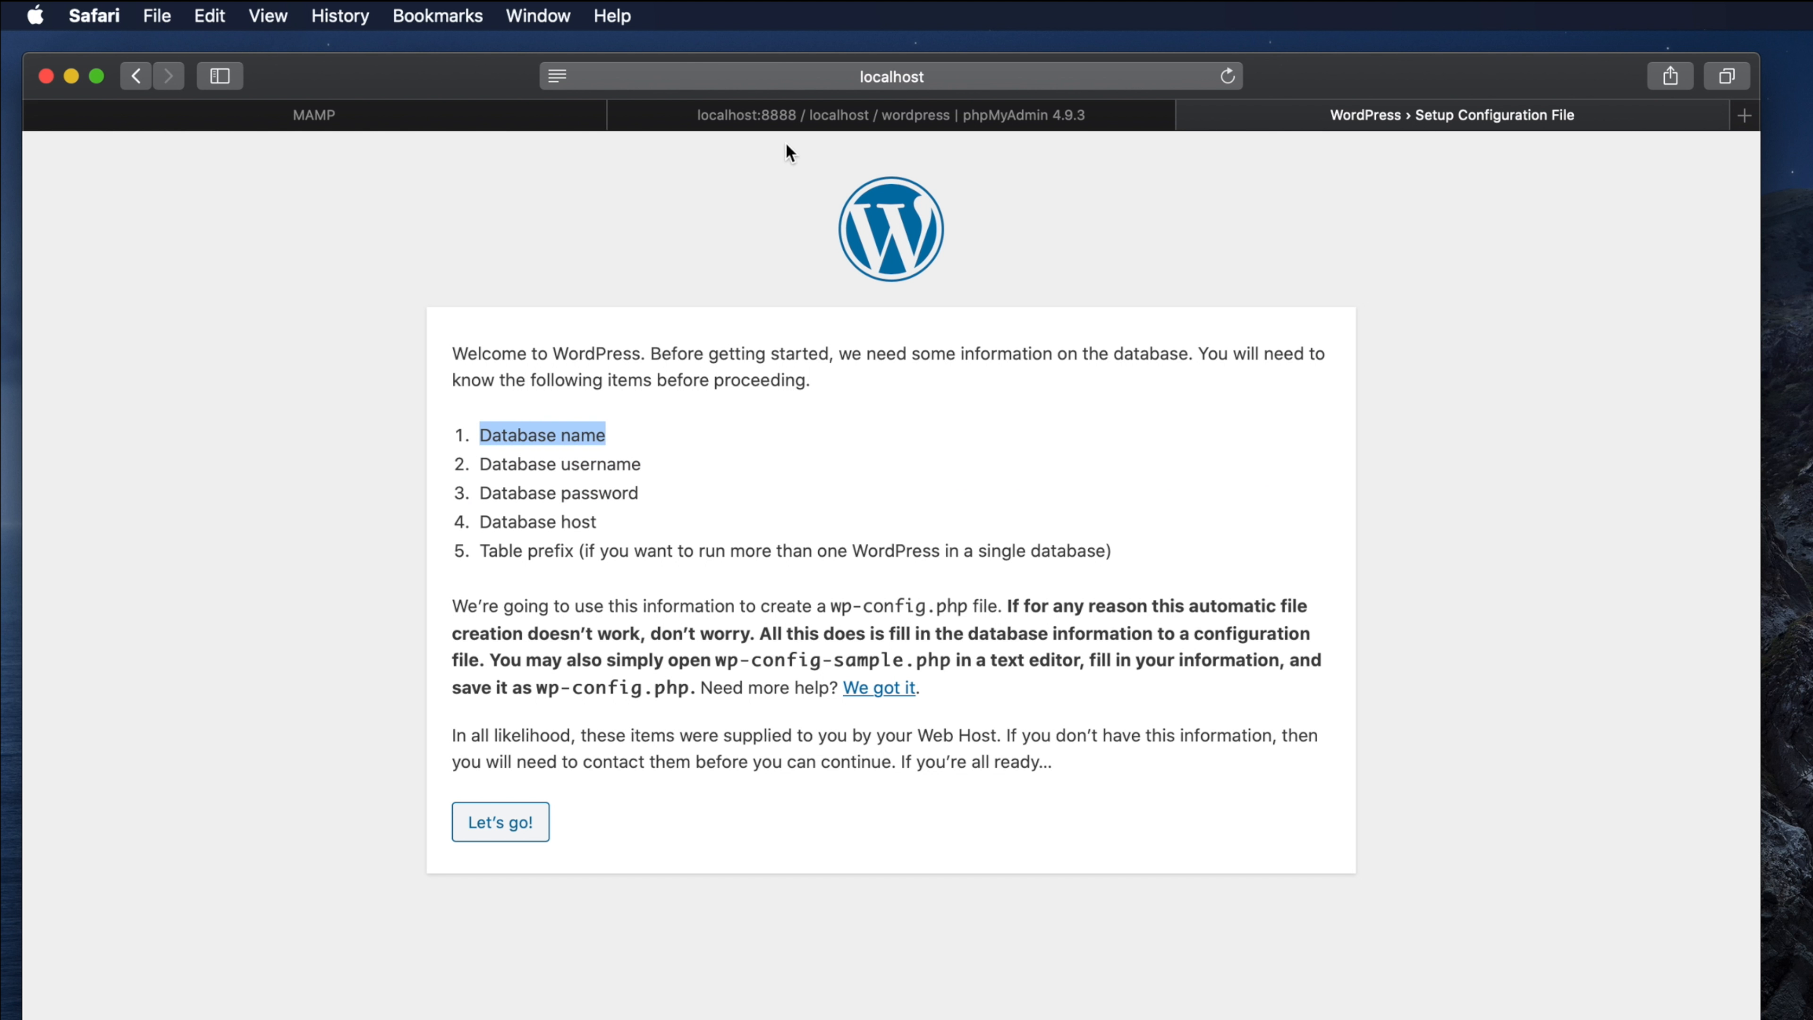
click(783, 117)
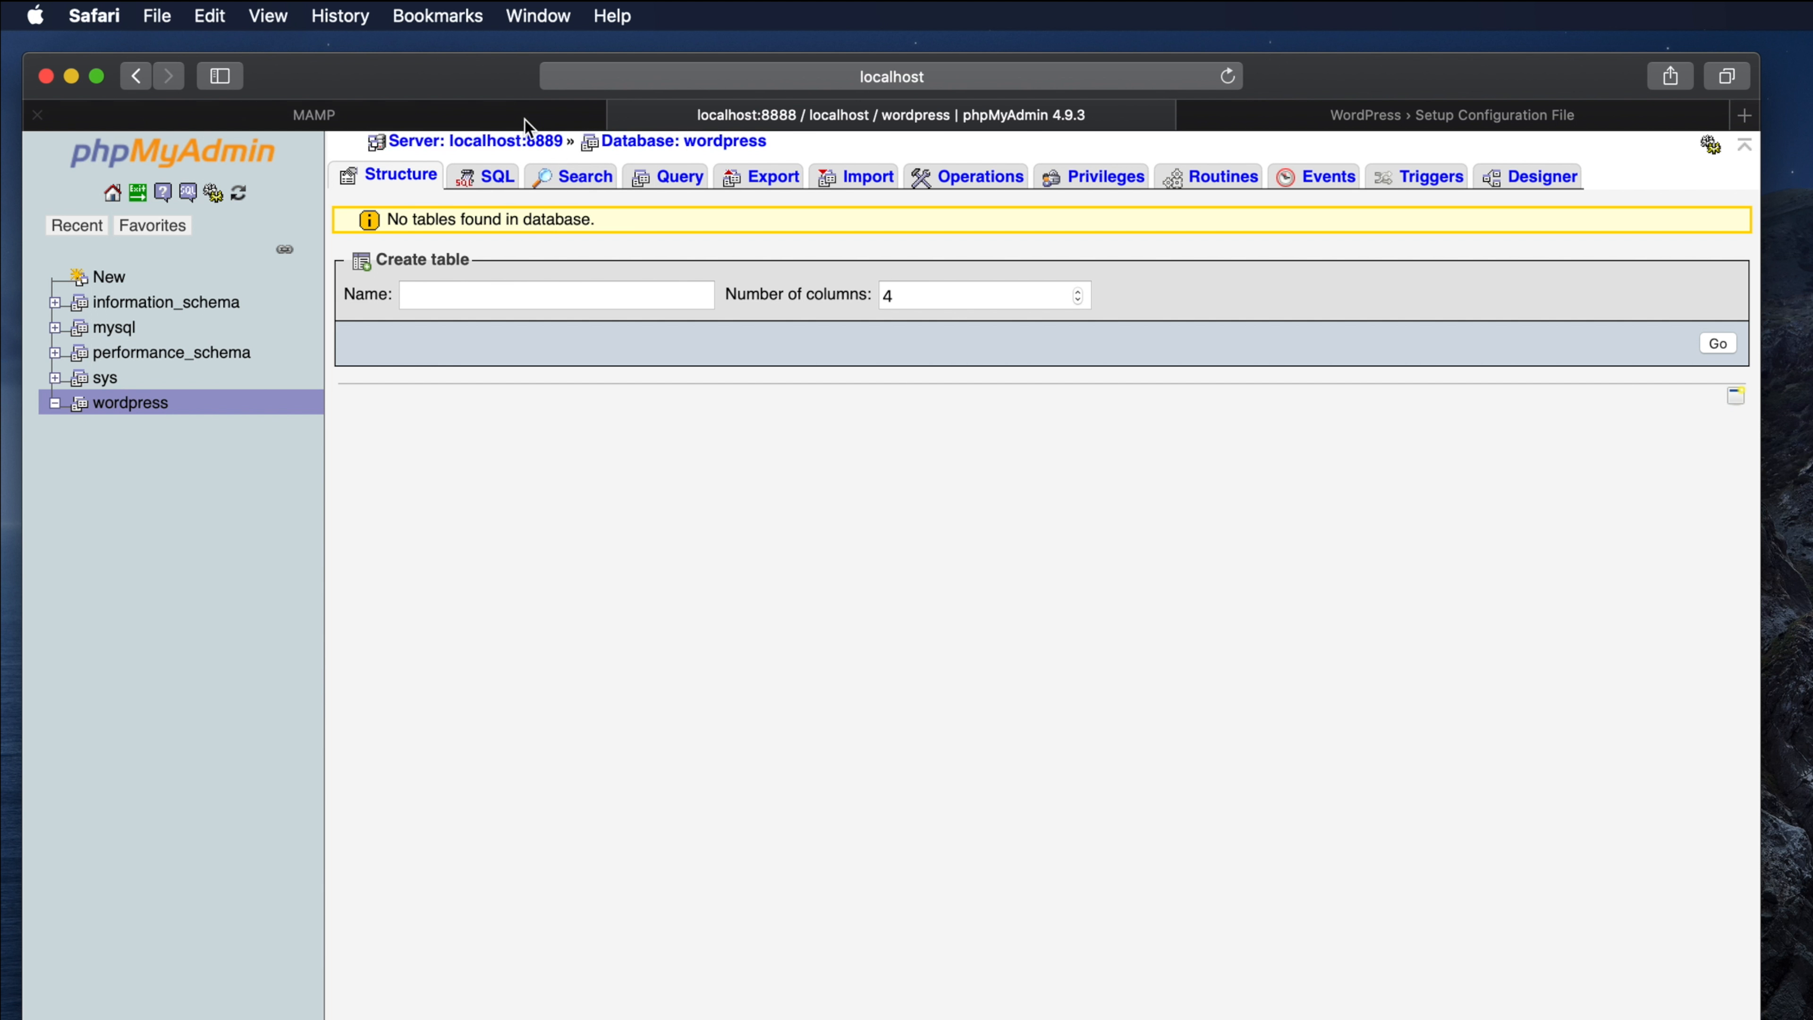
click(1294, 120)
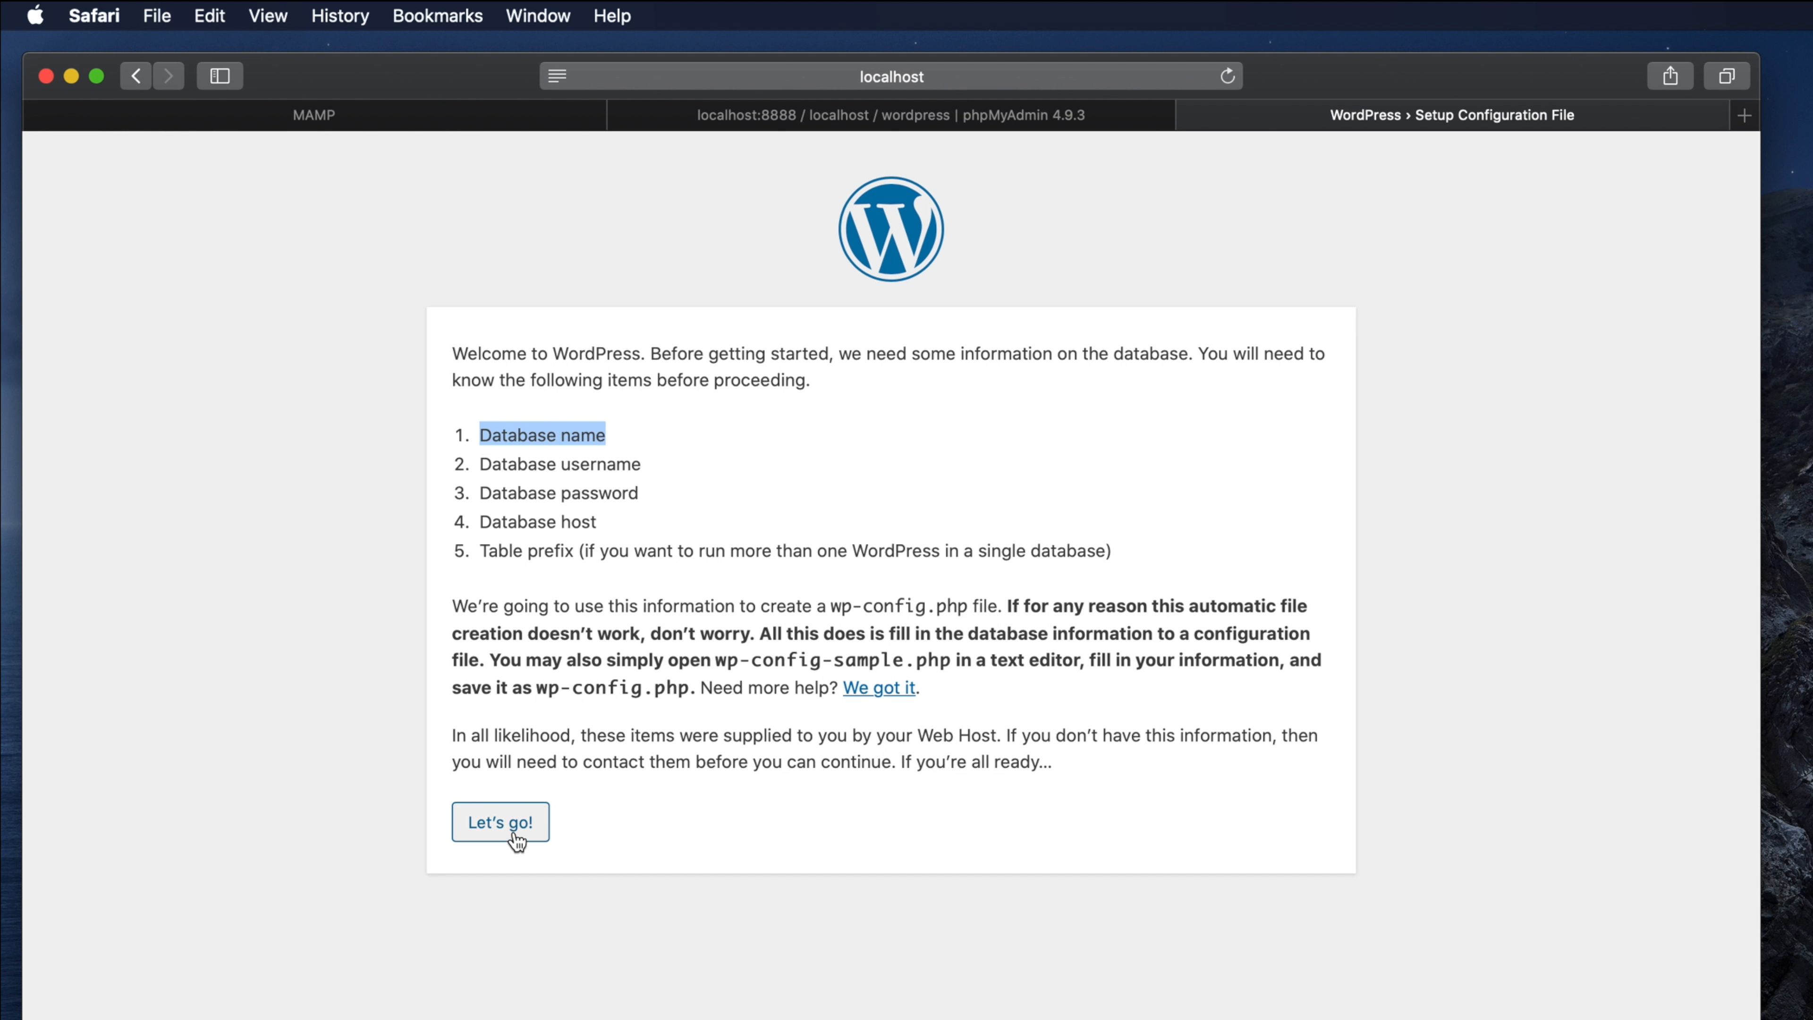
Step: Open the database connection form and confirm the database name 'wordpress' against phpMyAdmin
click(534, 837)
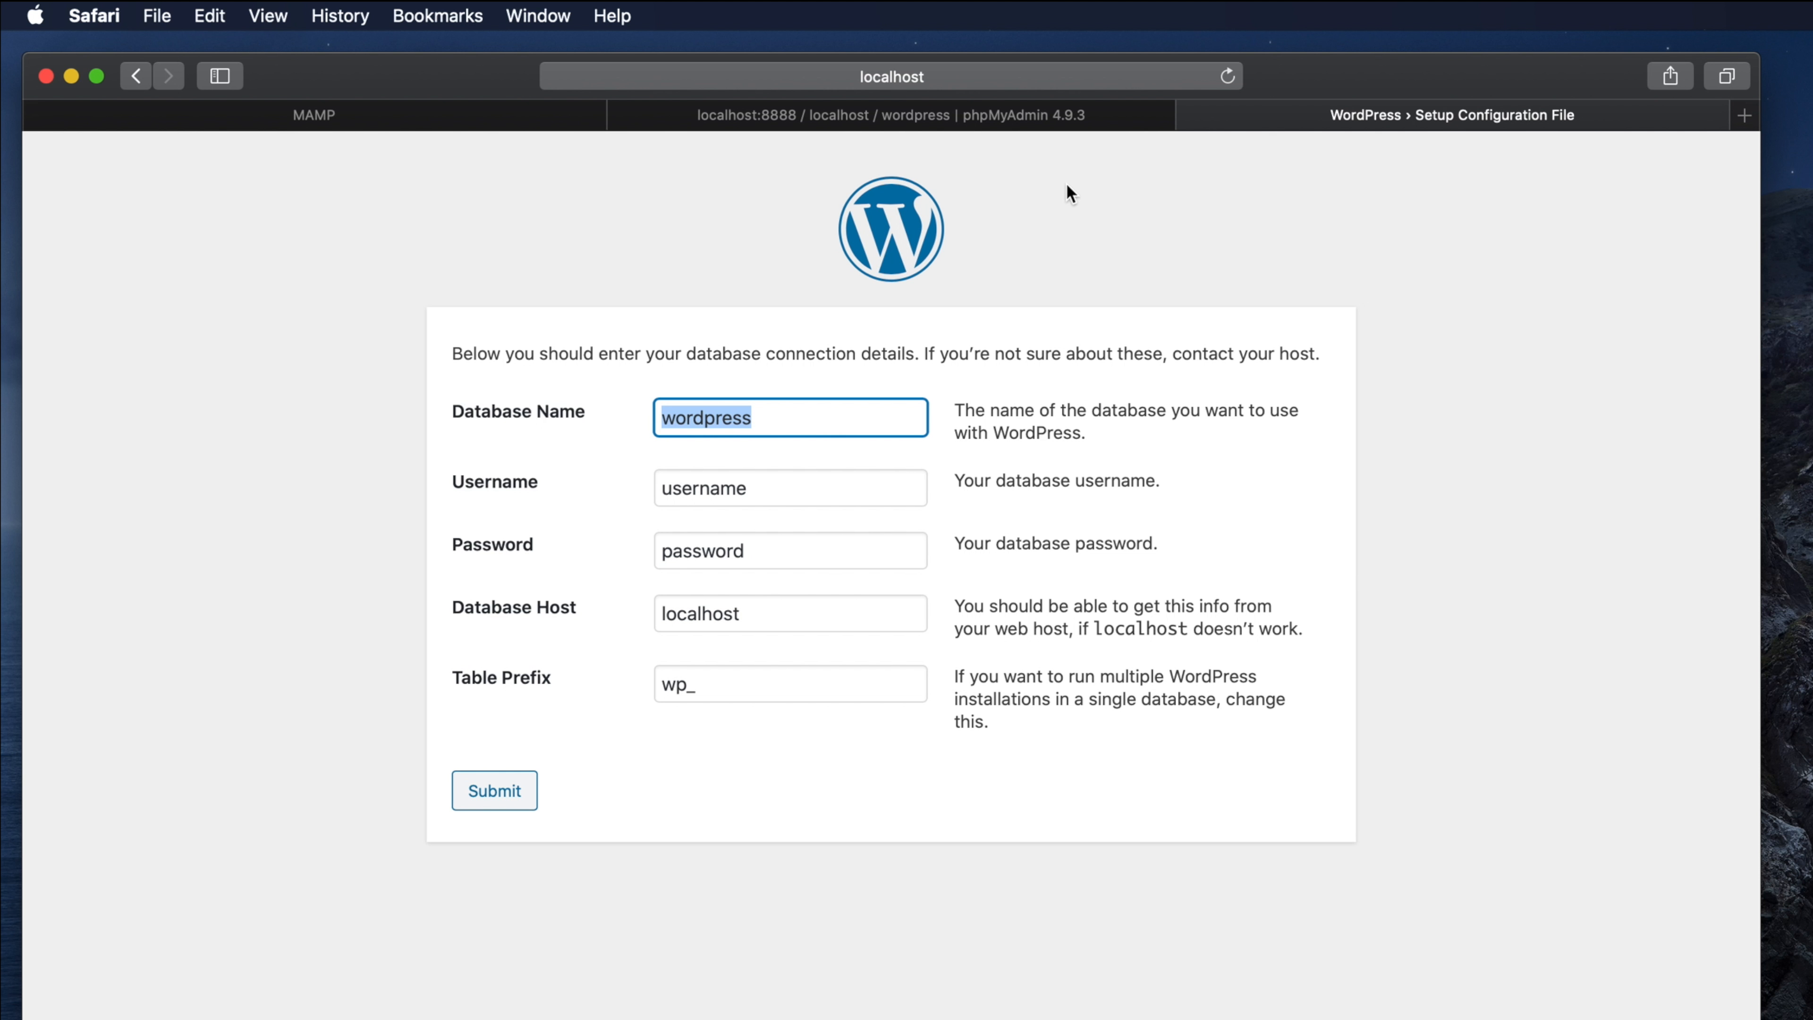
click(1029, 114)
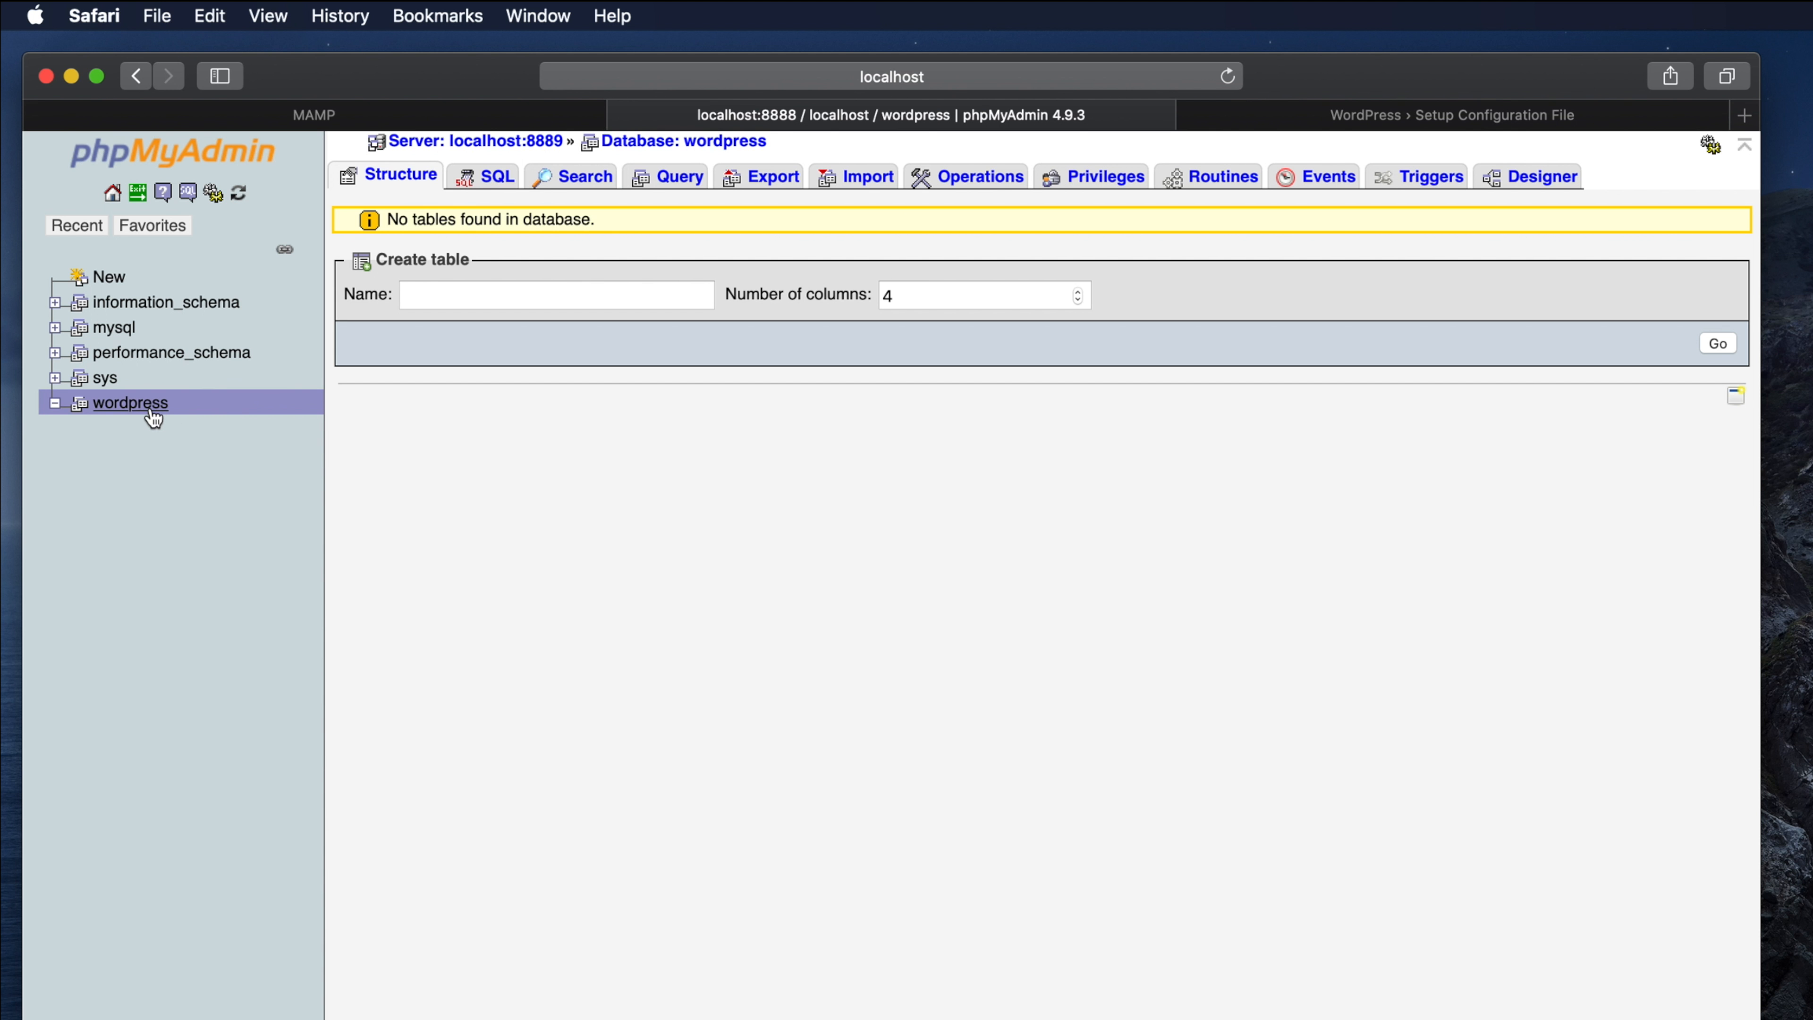
click(1250, 116)
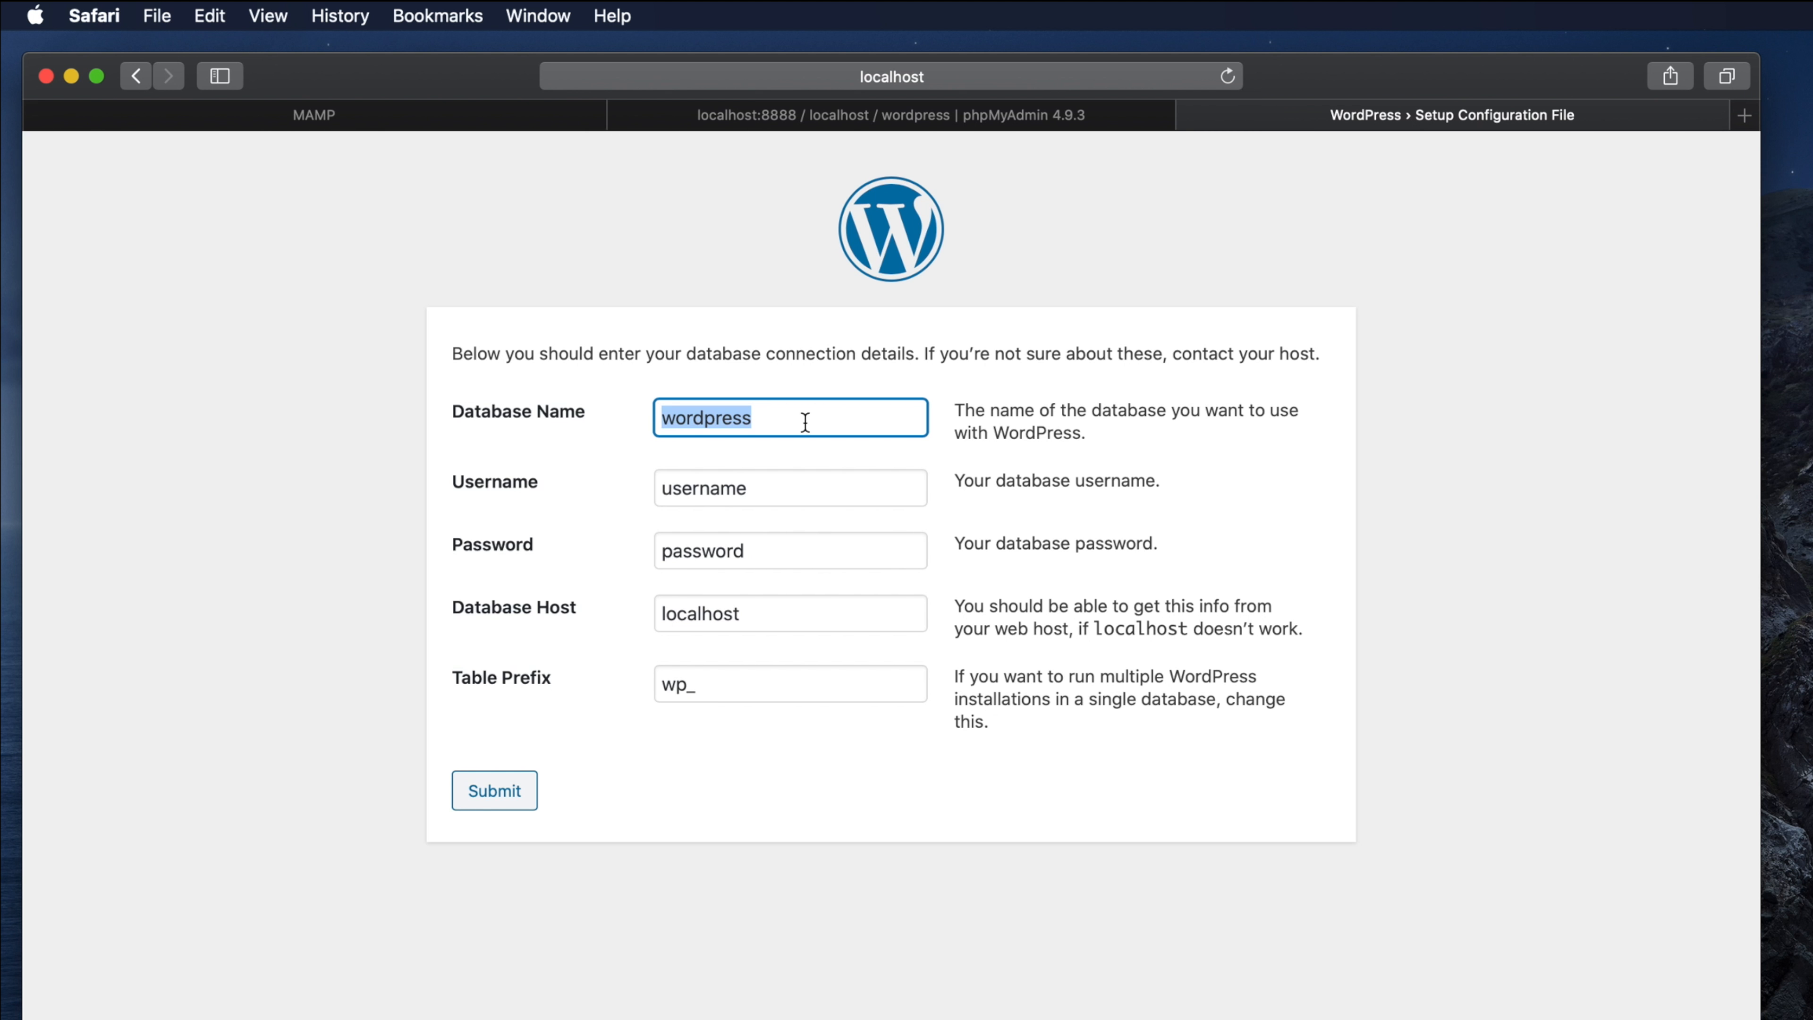
click(900, 120)
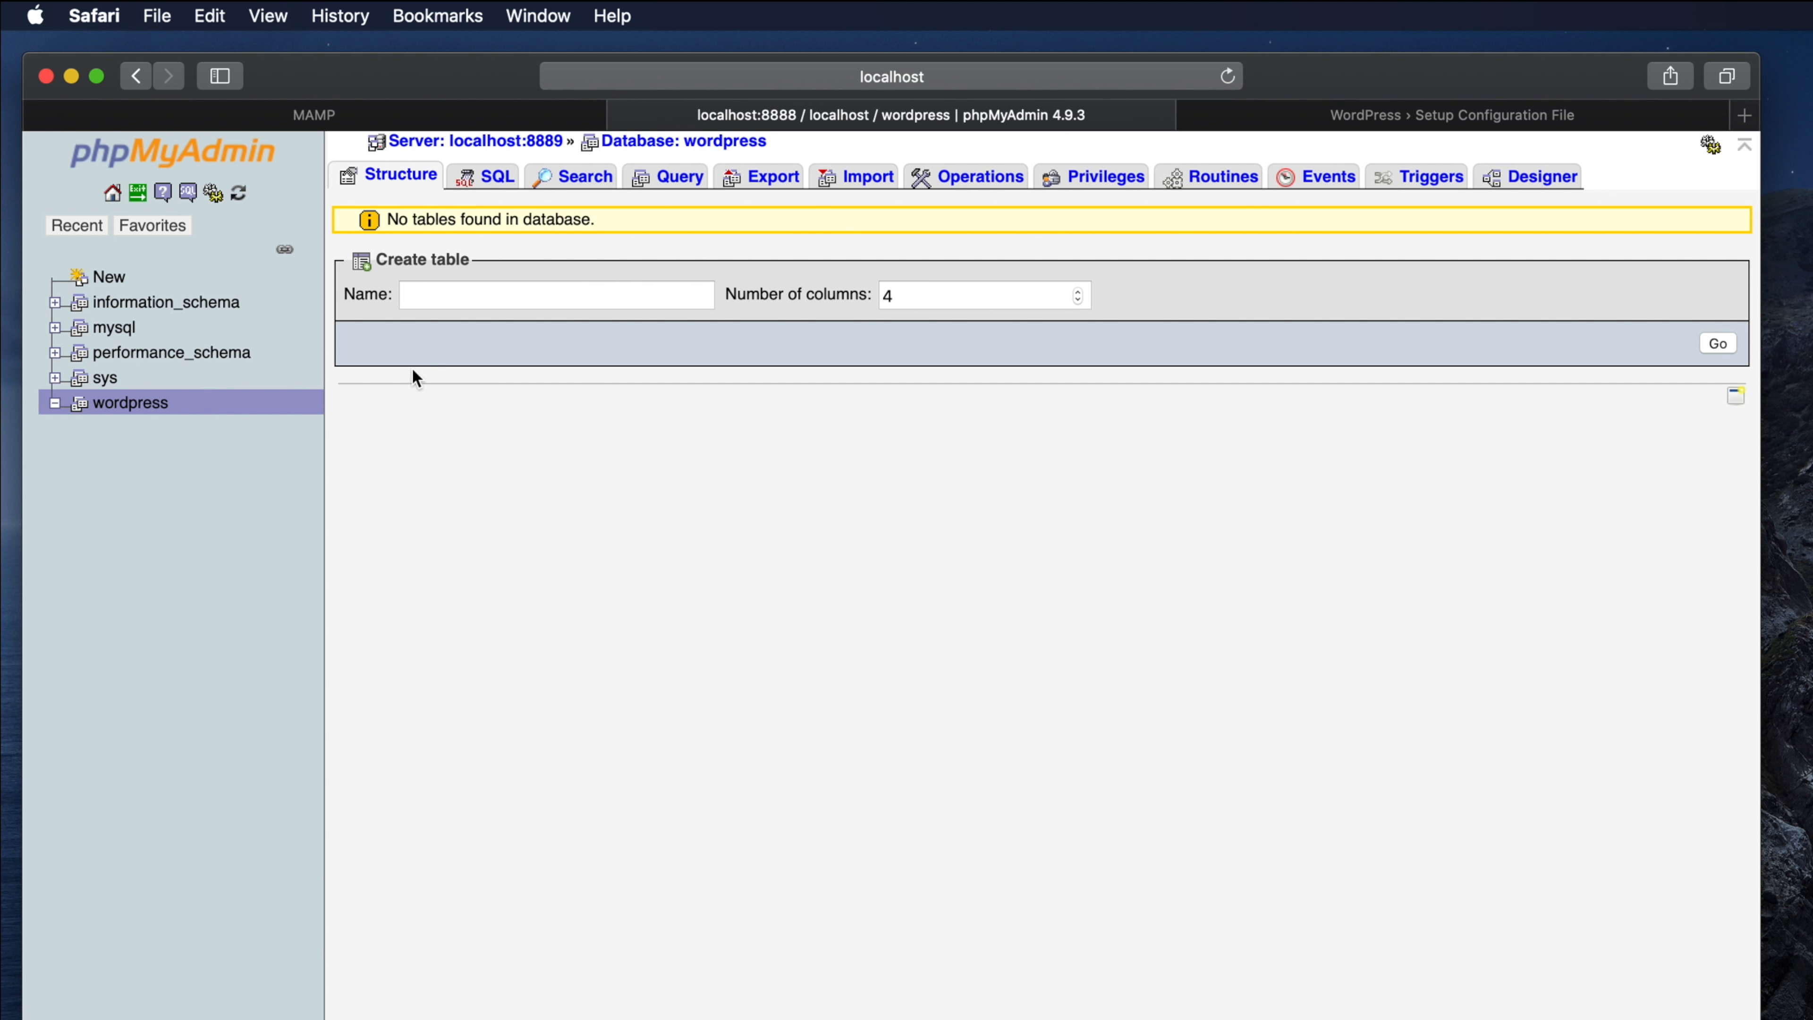
click(1295, 121)
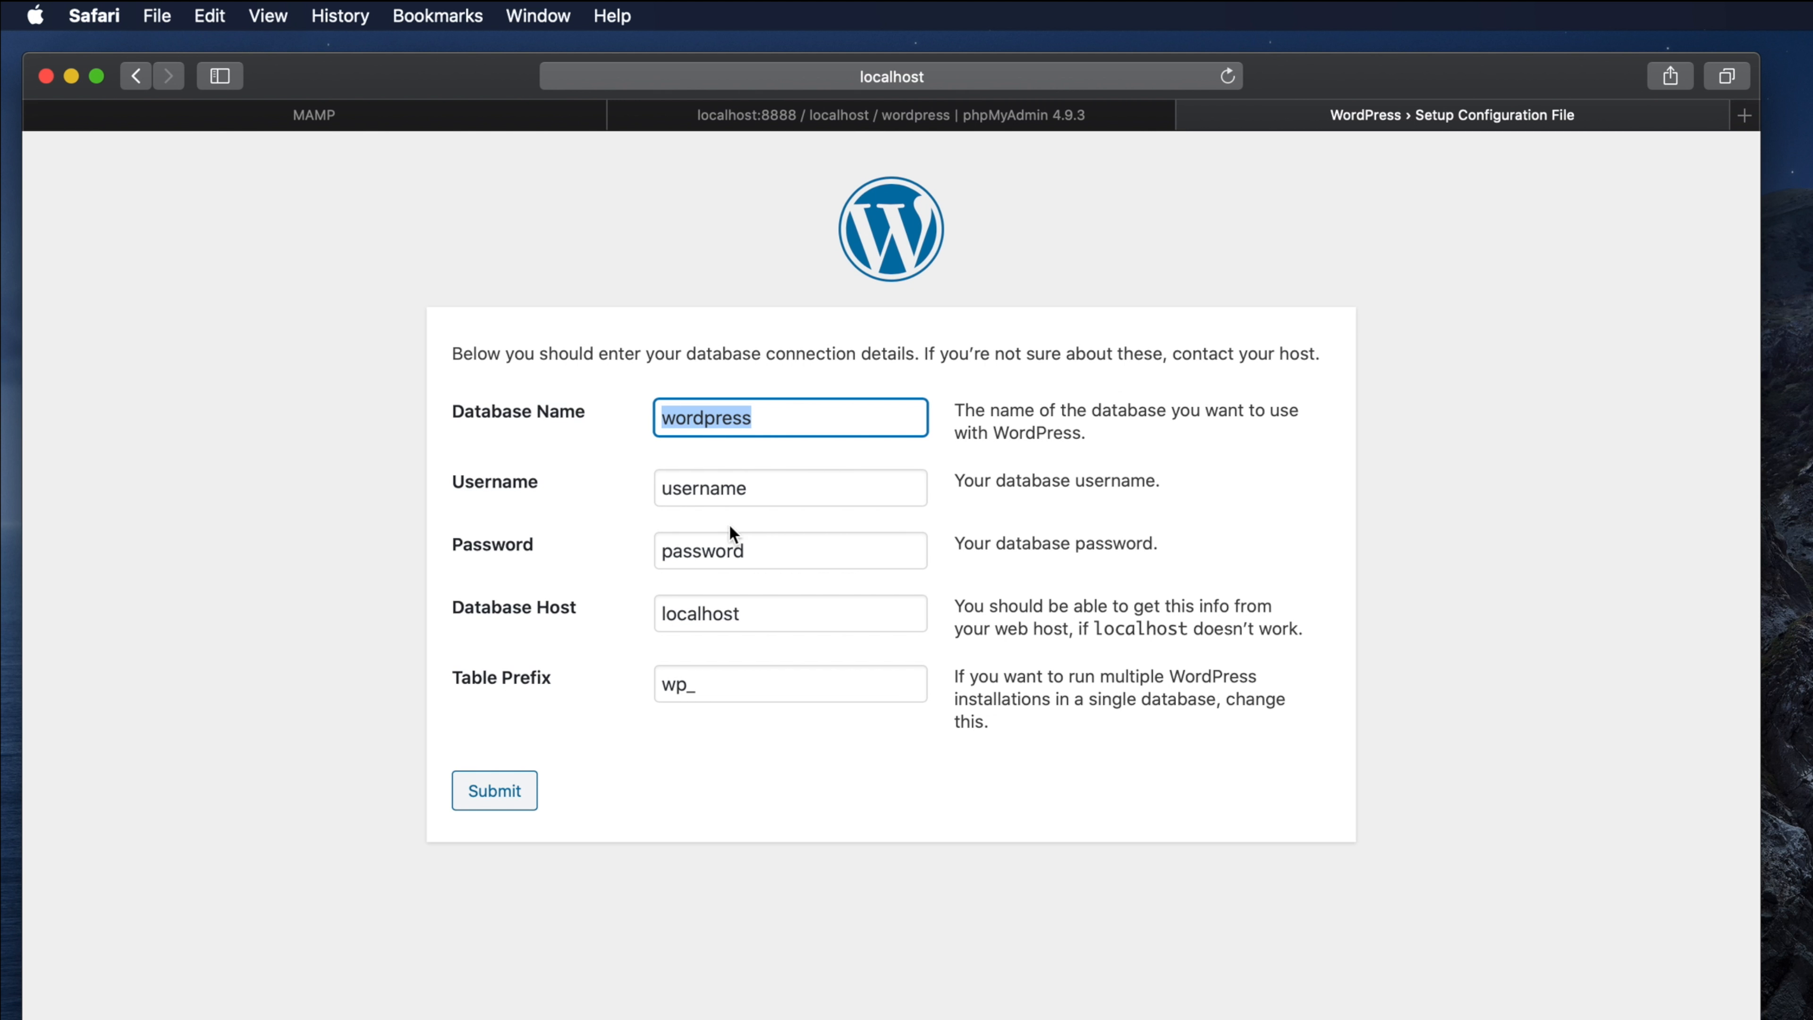
Step: Replace the placeholder Username and Password with the MAMP database credentials
click(673, 490)
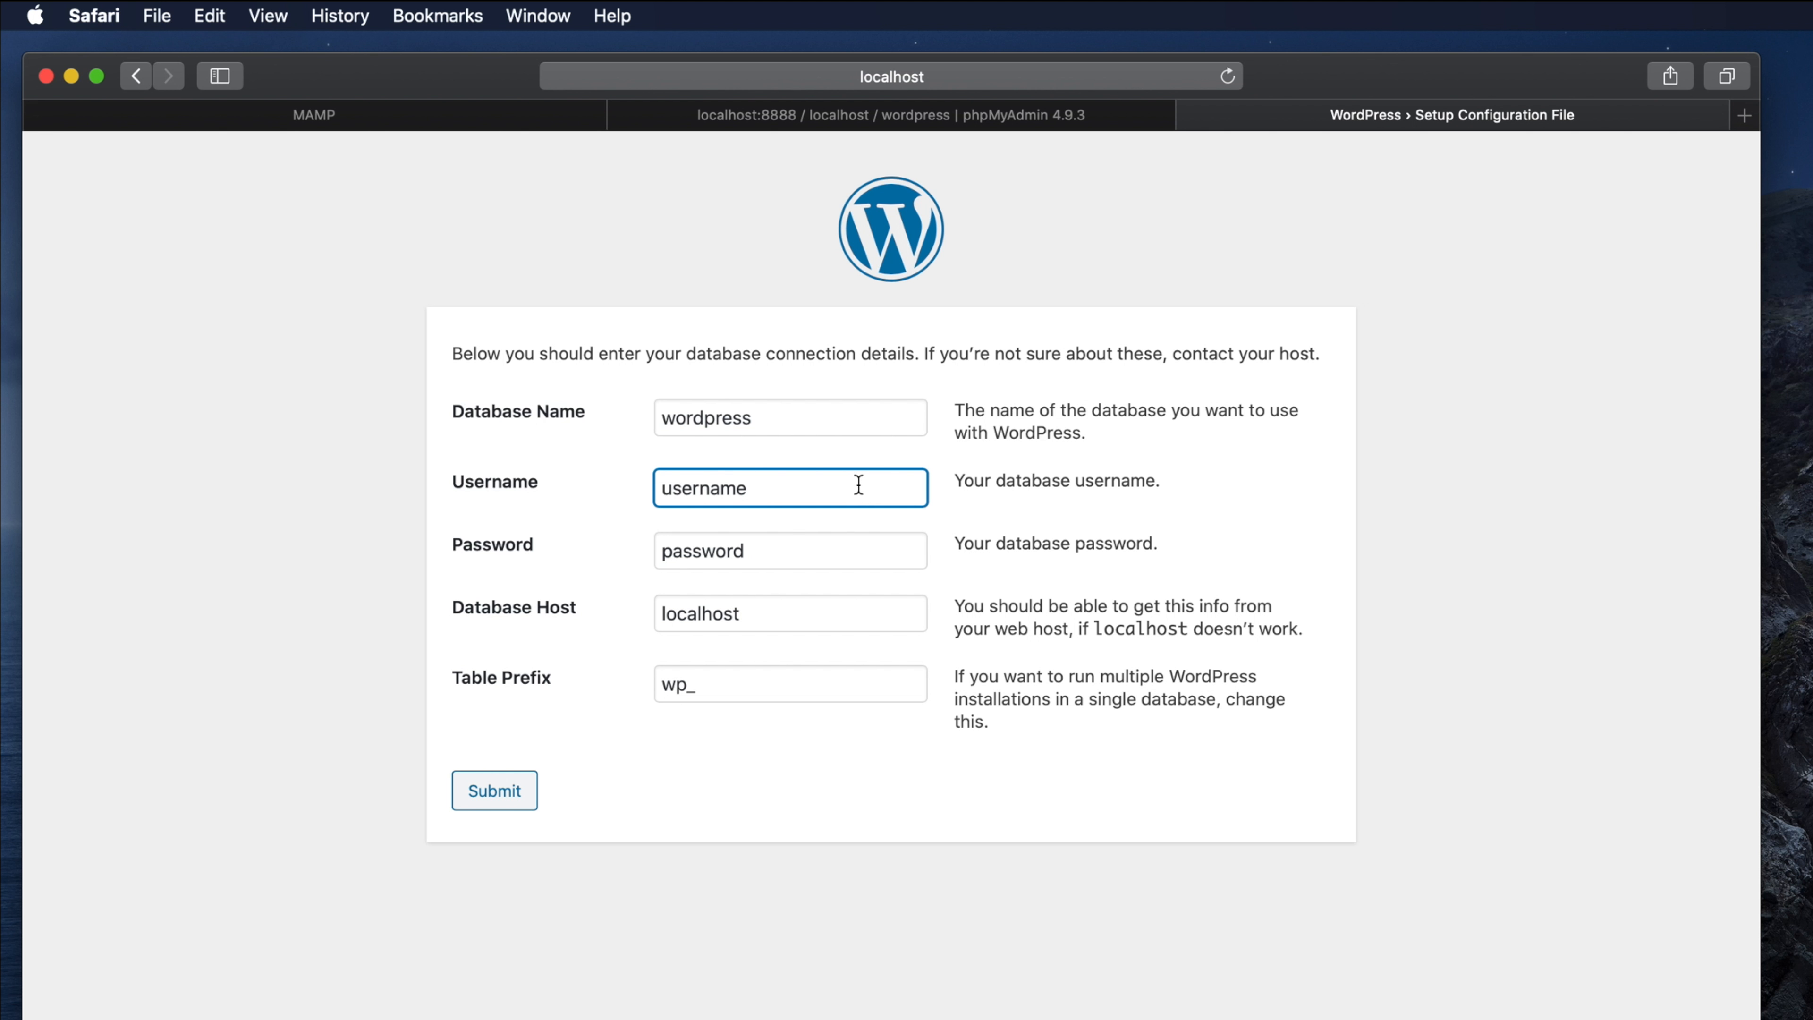
text(root)
key(shift+Right)
key(shift+Right)
key(shift+Right)
key(shift+Right)
key(shift+Right)
key(shift+Right)
key(shift+Right)
key(shift+Right)
key(BackSpace)
key(Tab)
key(BackSpace)
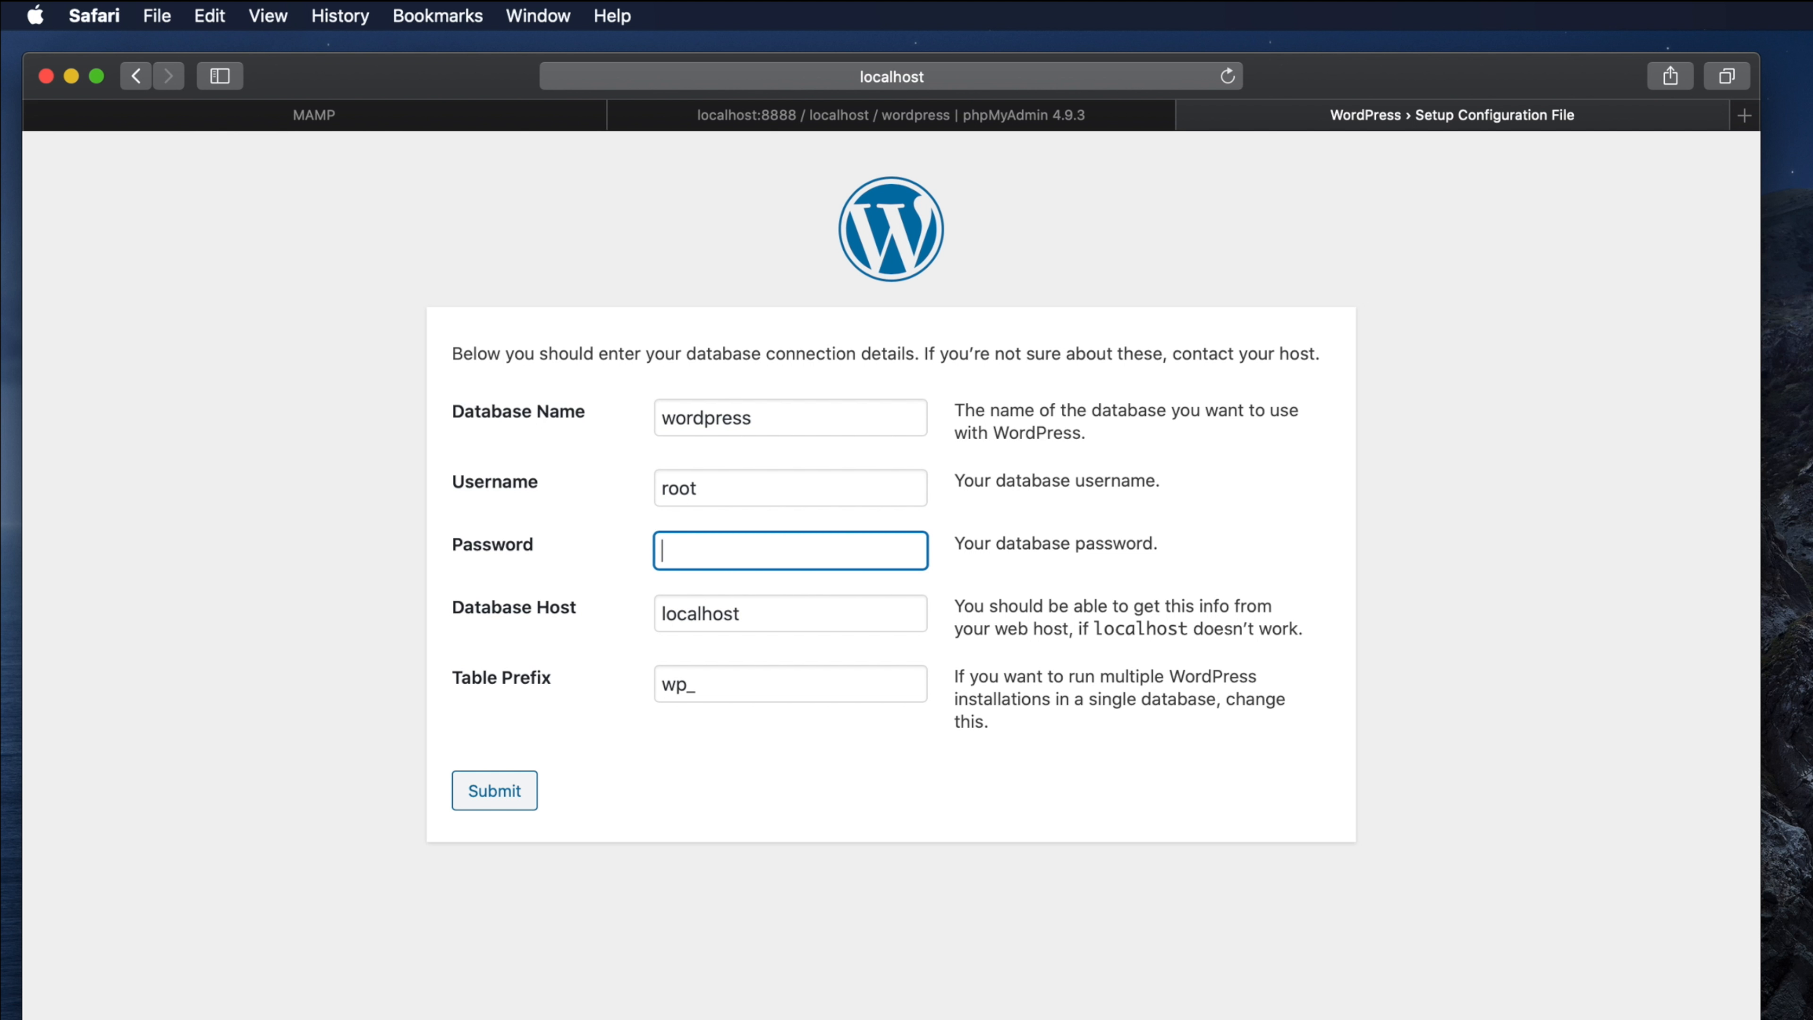
text(root)
Step: Leave Table Prefix at wp_ and submit the wordpress database connection details
double_click(661, 685)
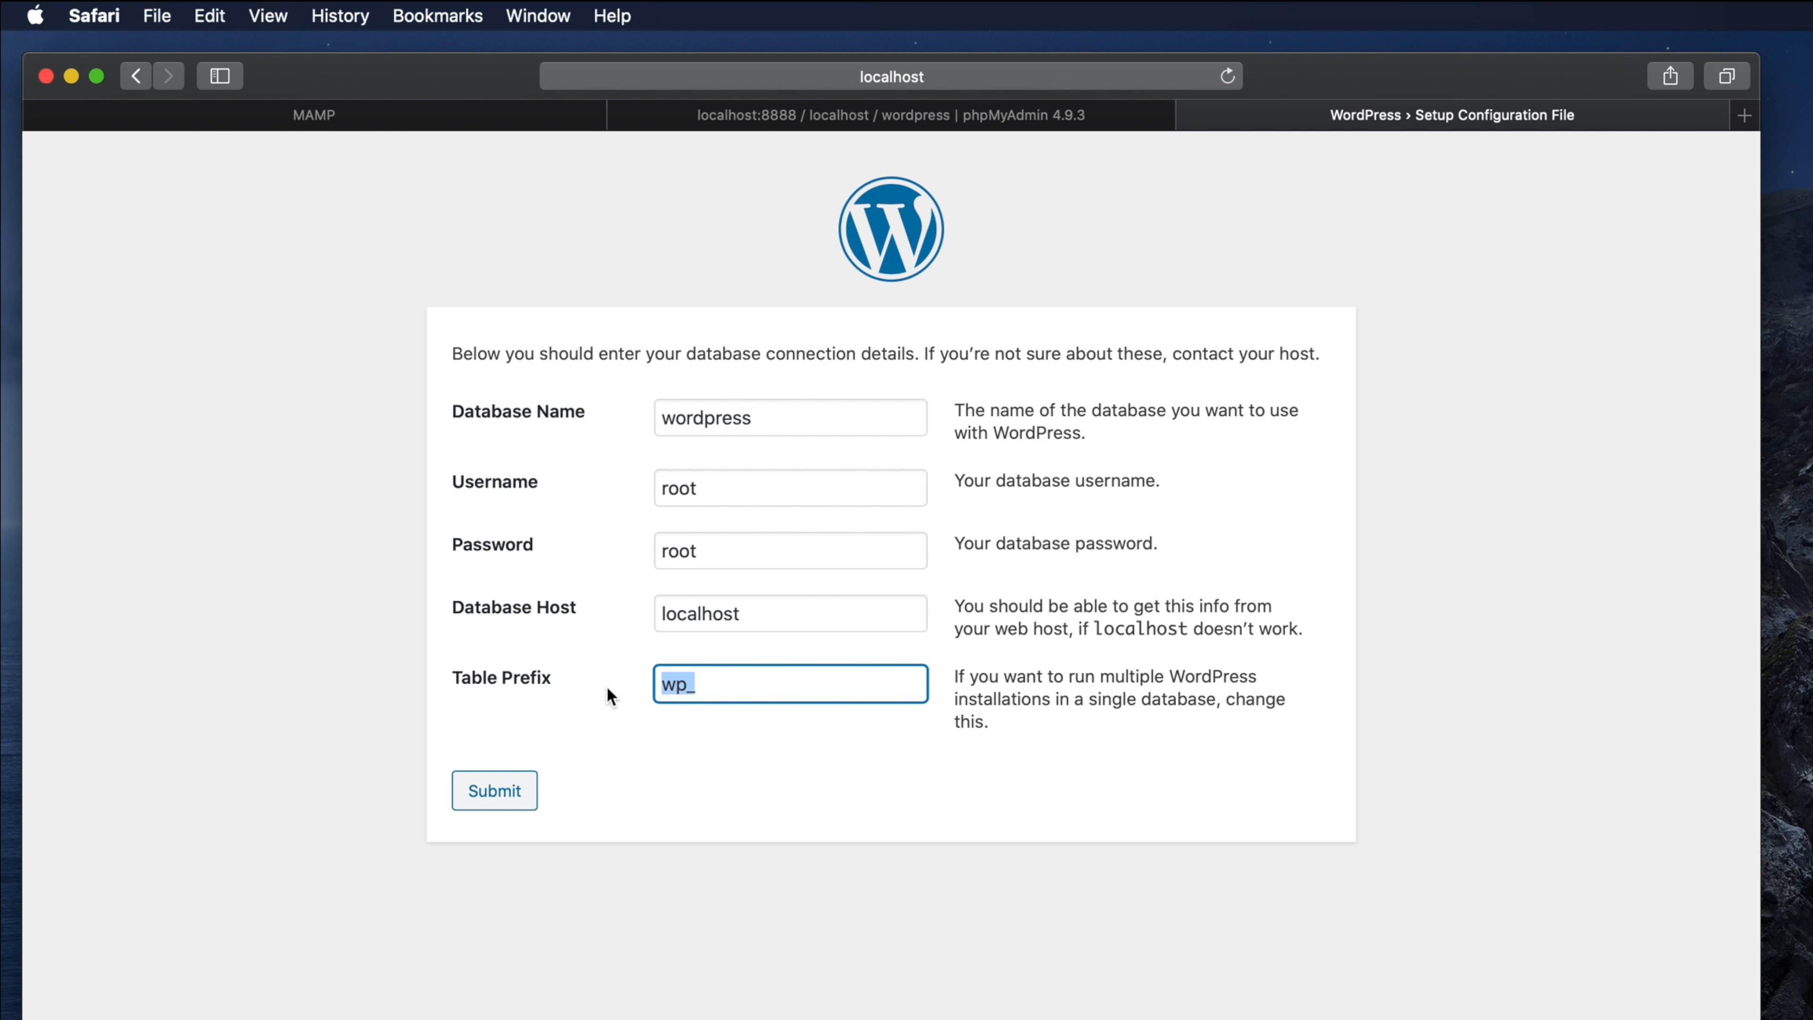
drag(953, 677, 1040, 722)
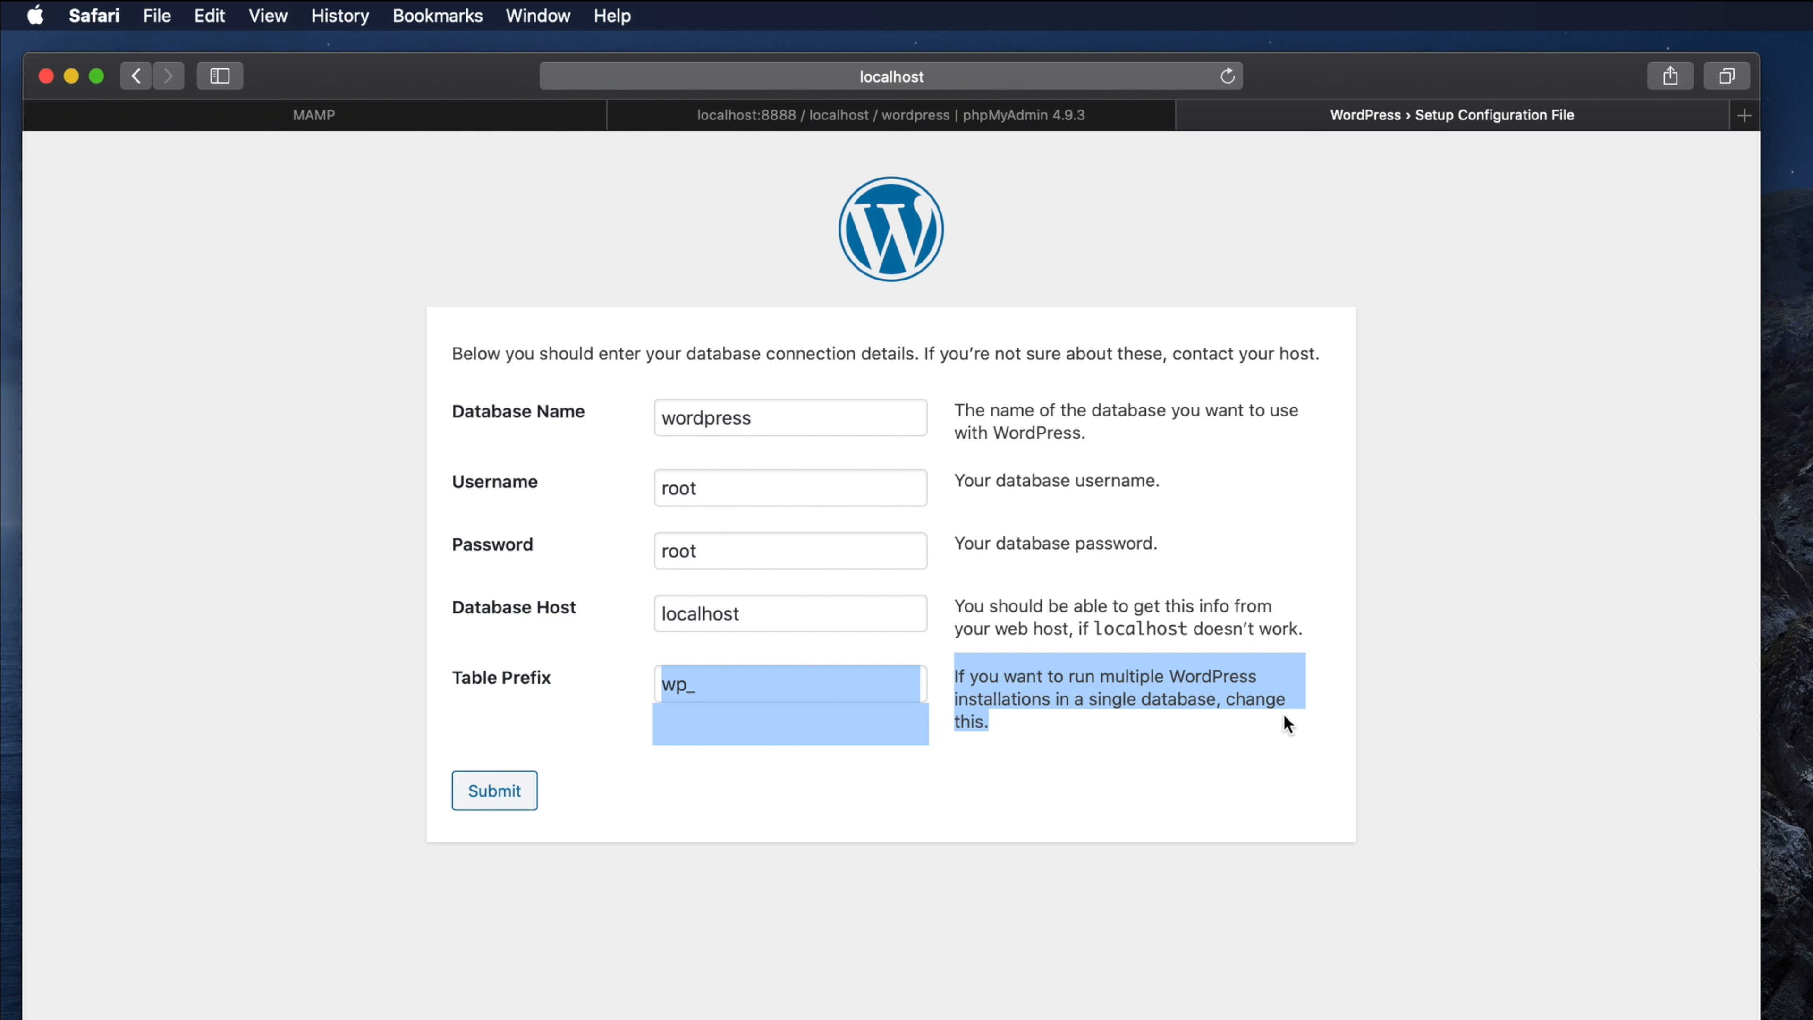
click(848, 756)
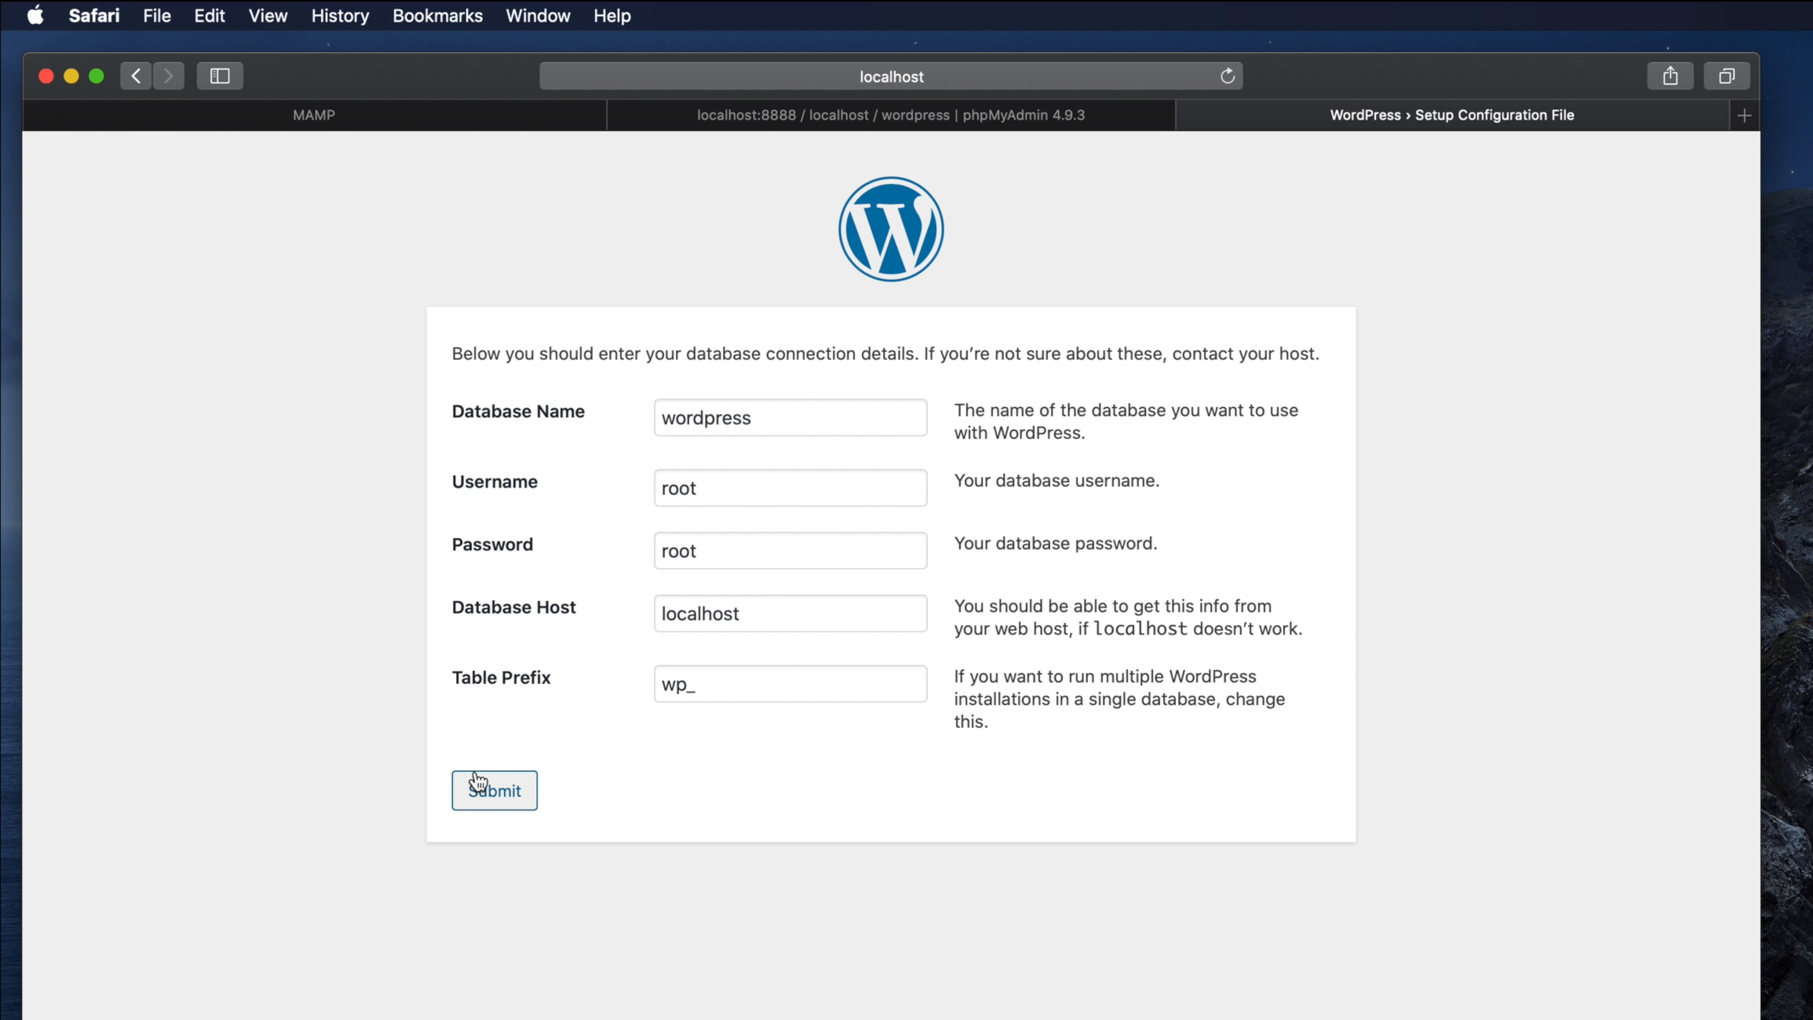
click(502, 798)
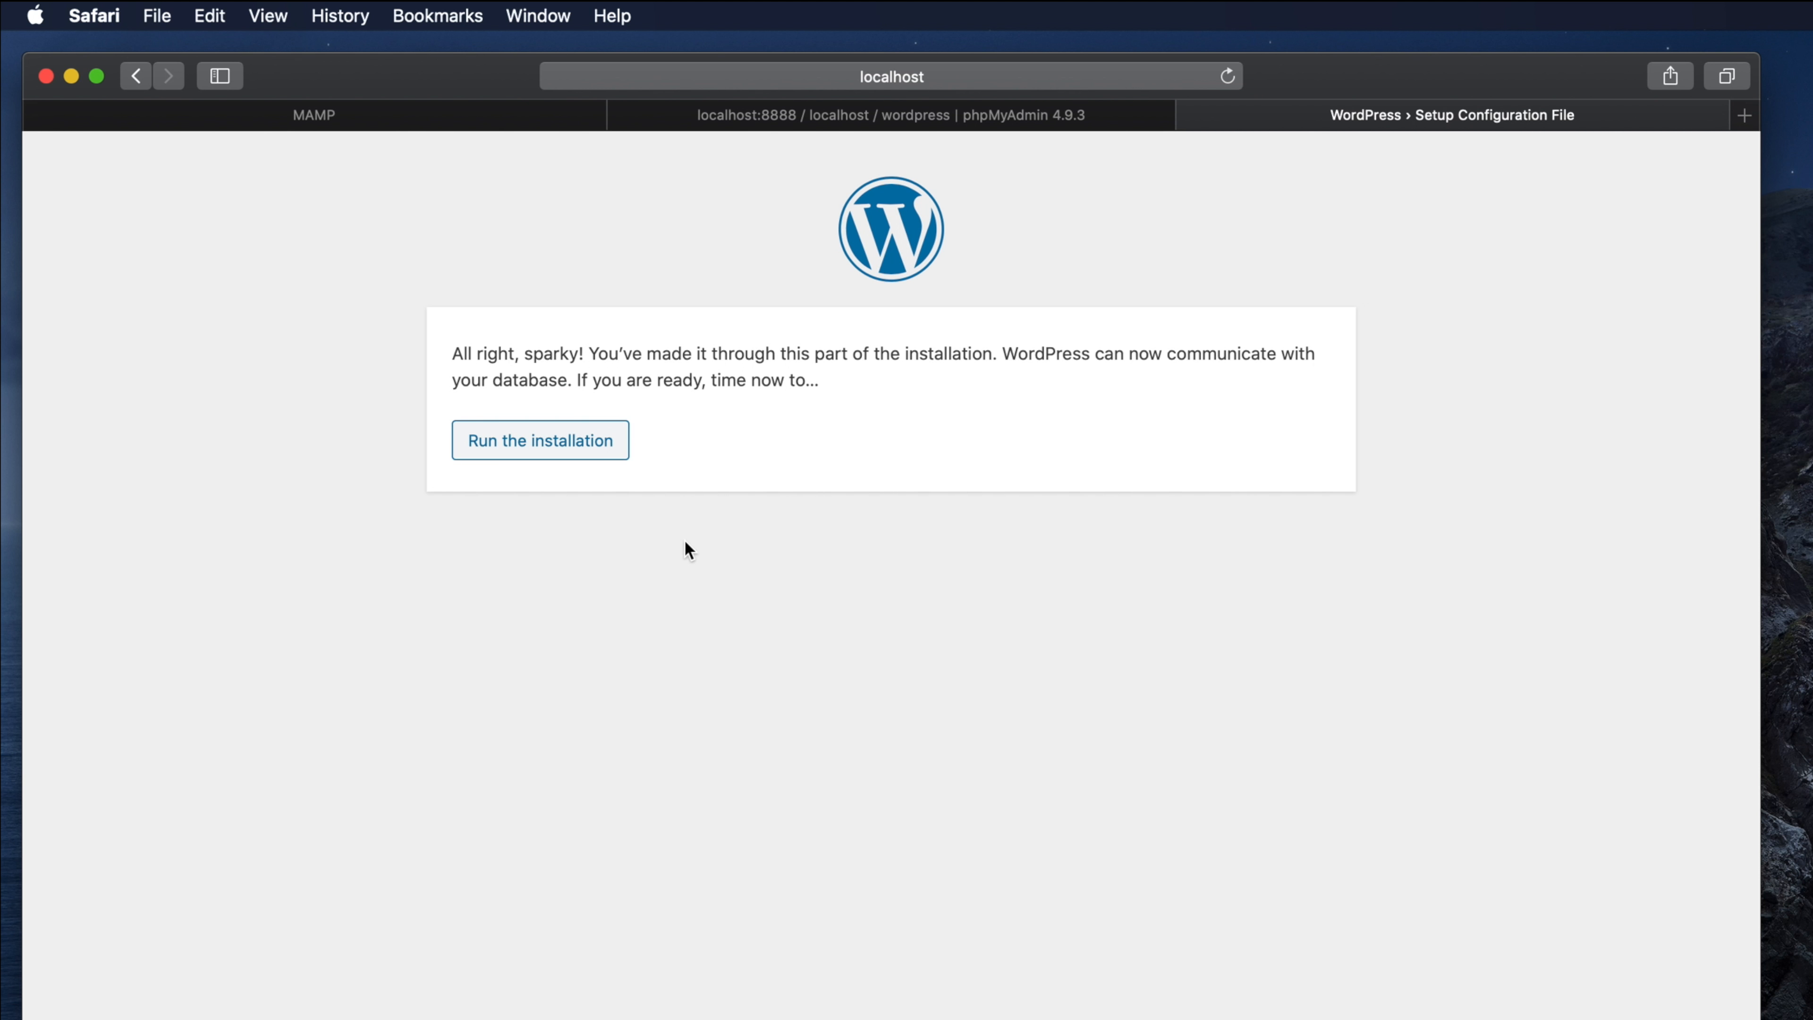
click(454, 353)
drag(455, 353, 838, 385)
click(487, 364)
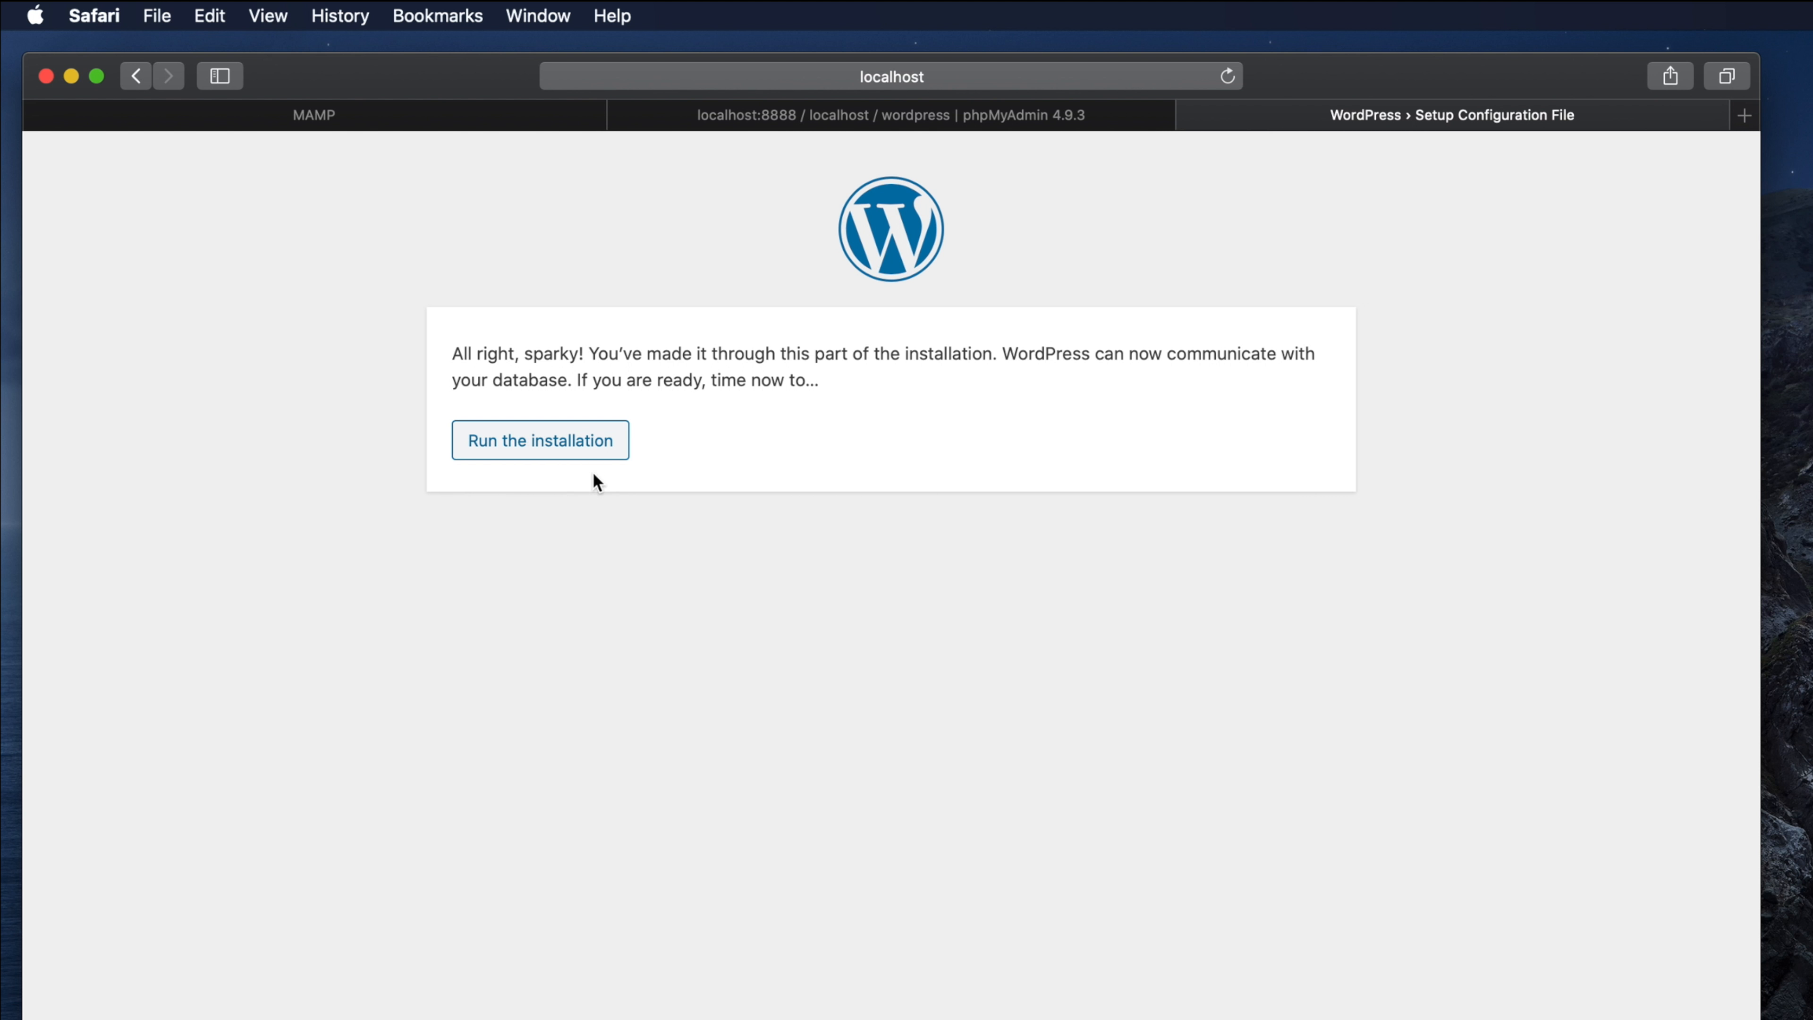
Step: Run the WordPress installation now that the database connection is confirmed
click(533, 440)
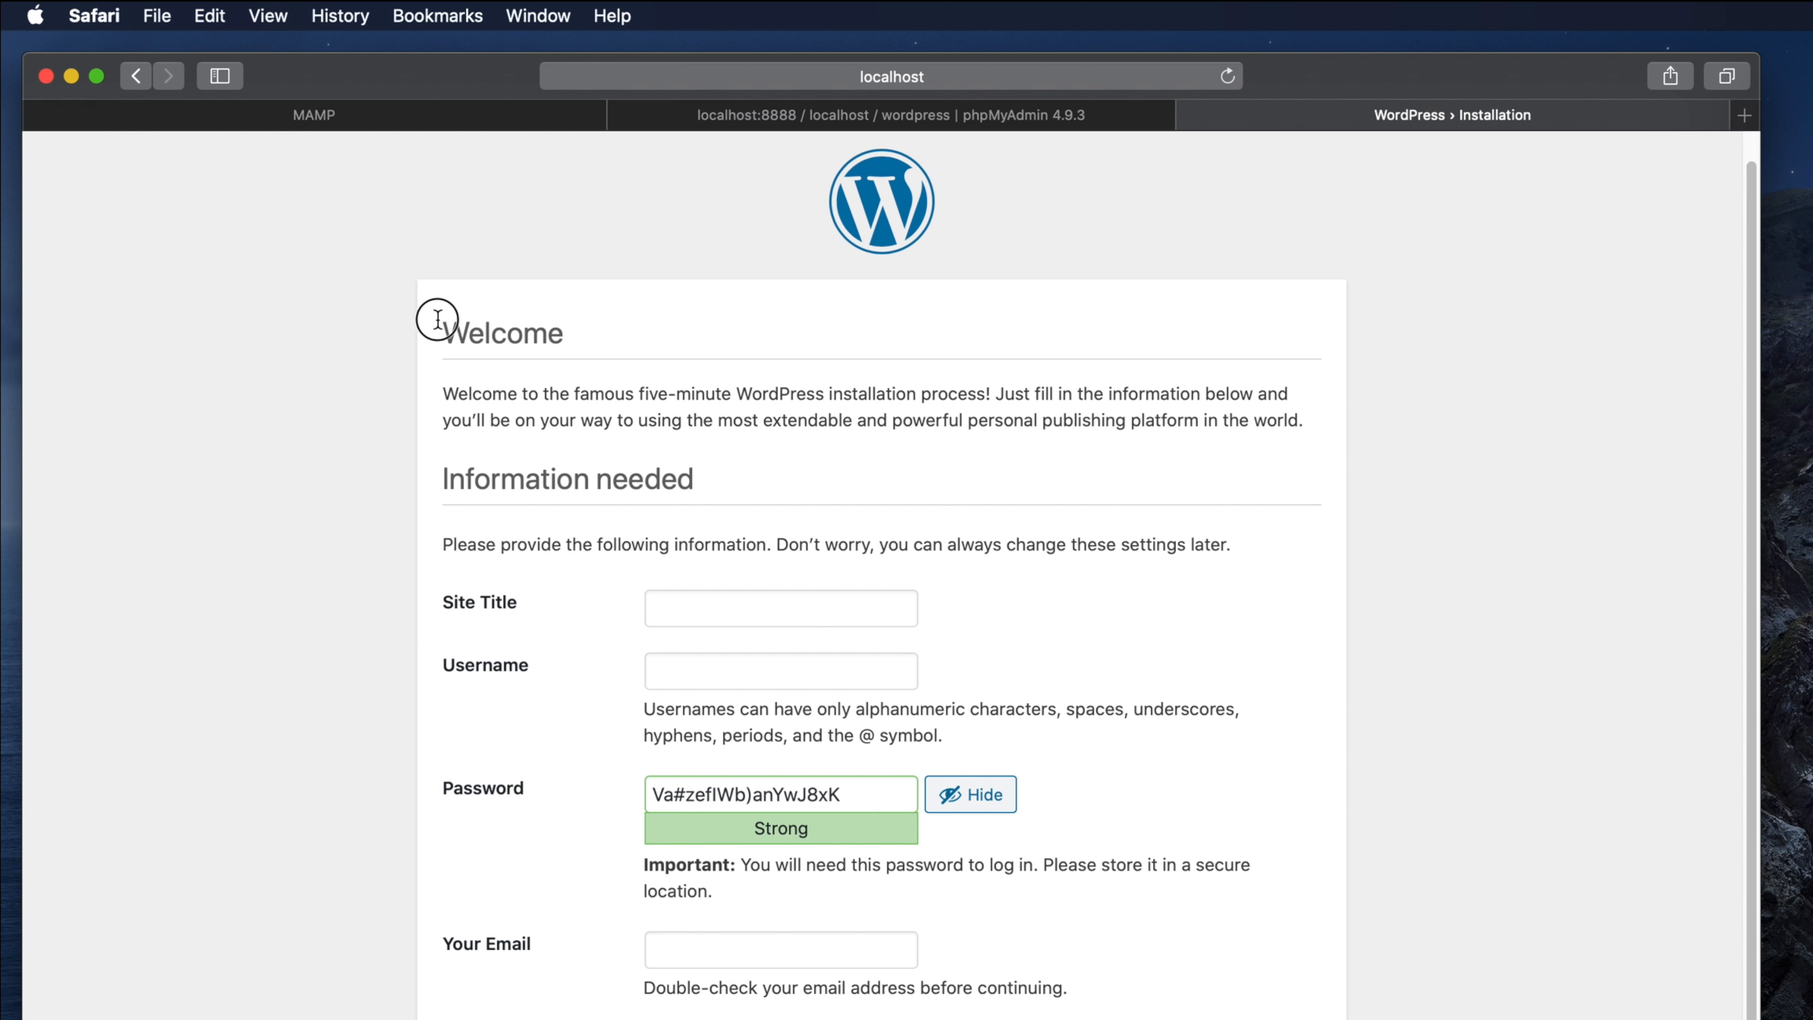
Step: Enter 'Few Steps - Website Demo' as the site title
drag(434, 316, 1253, 421)
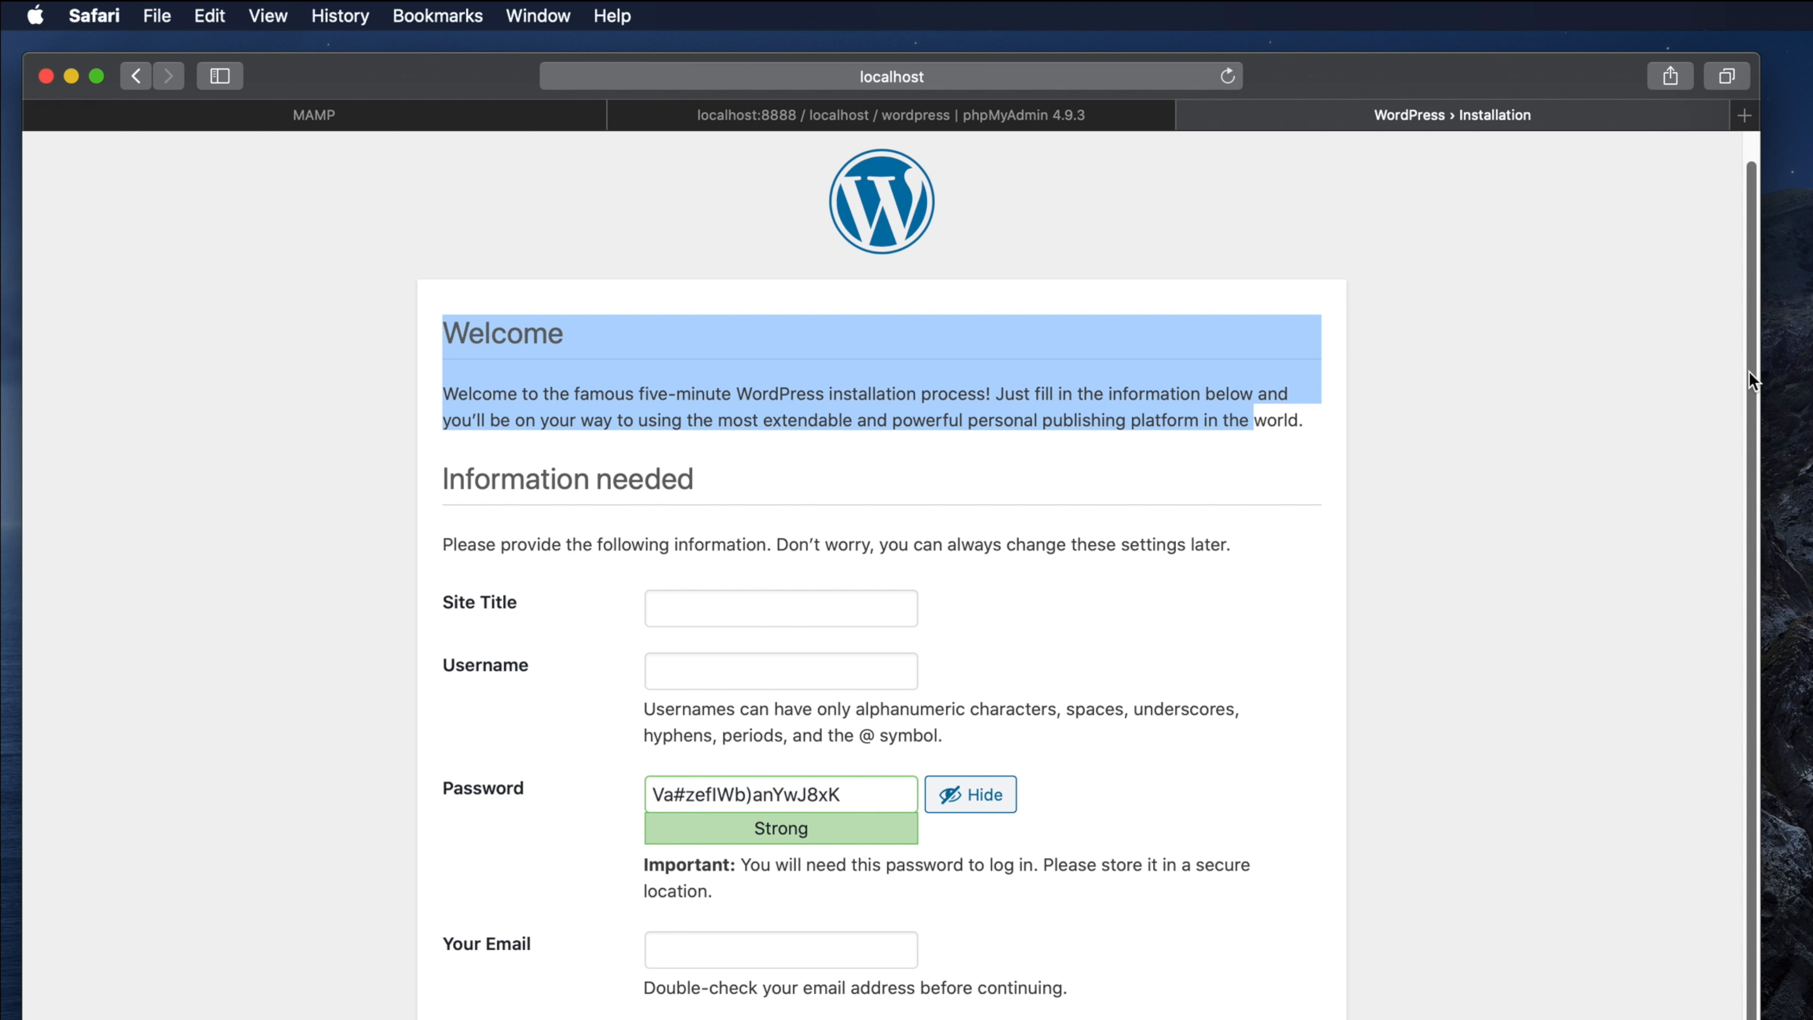
scroll(1748, 370, down, 2)
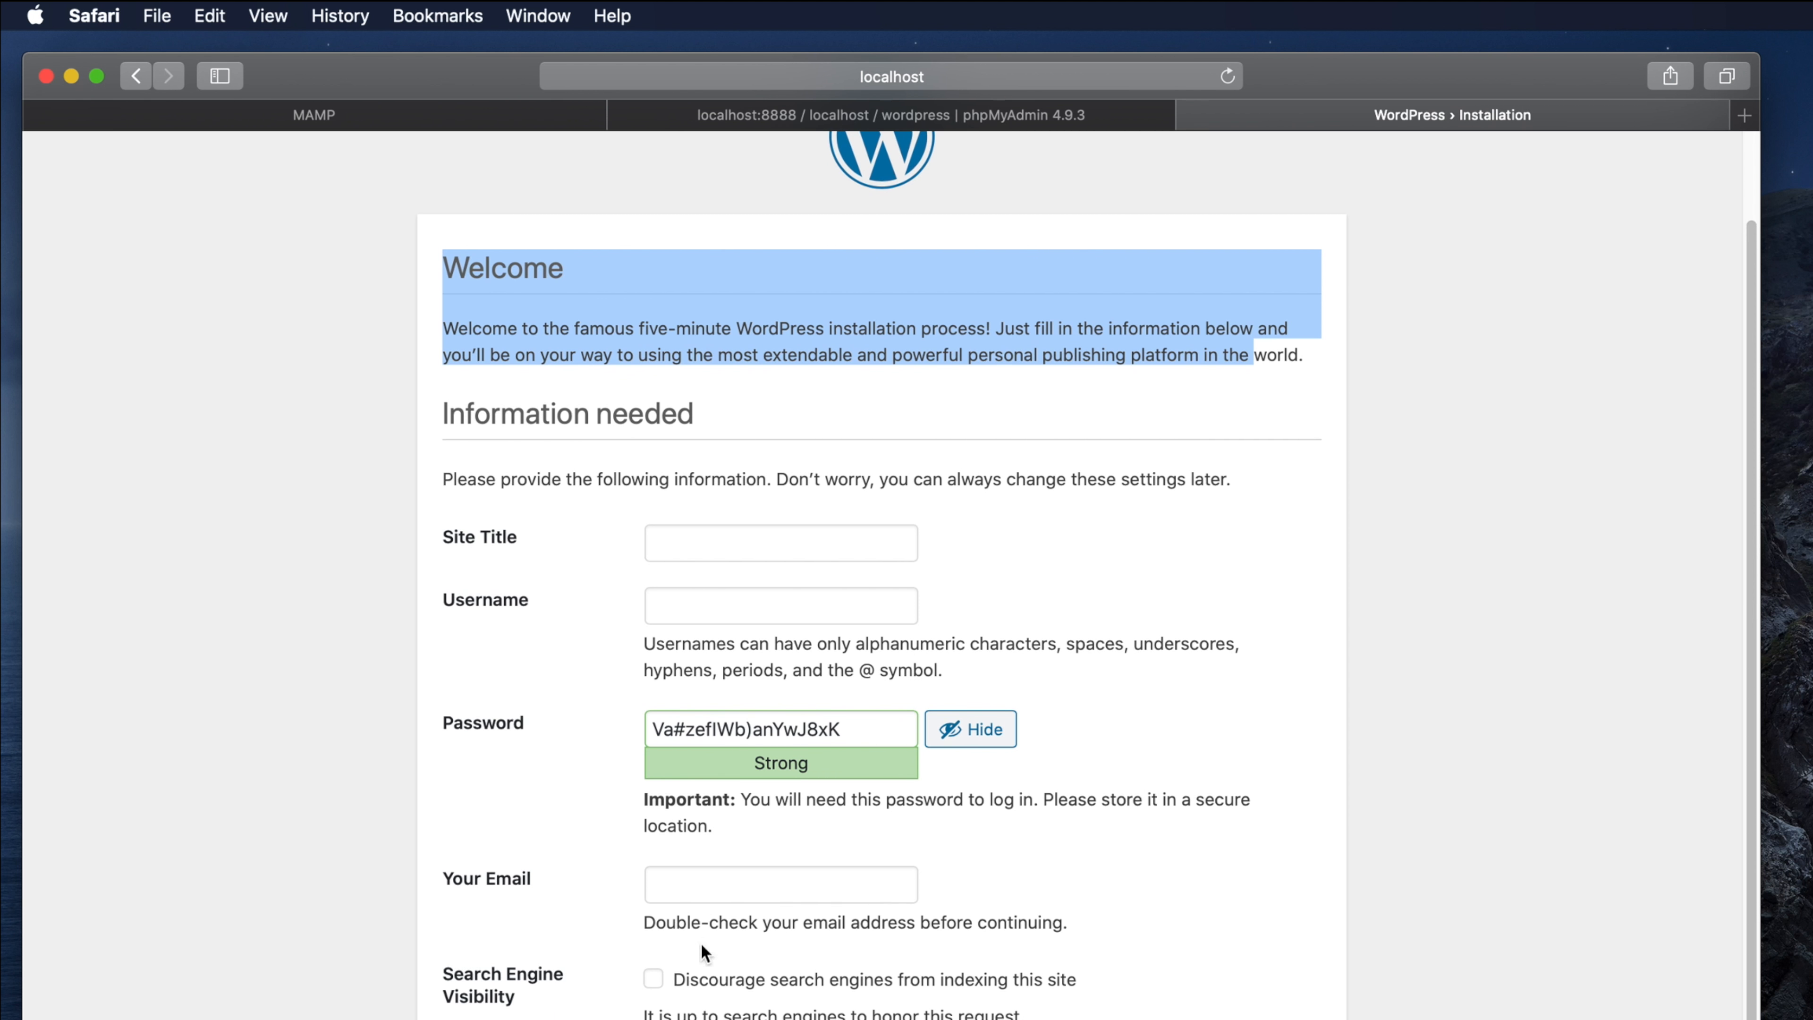
click(681, 547)
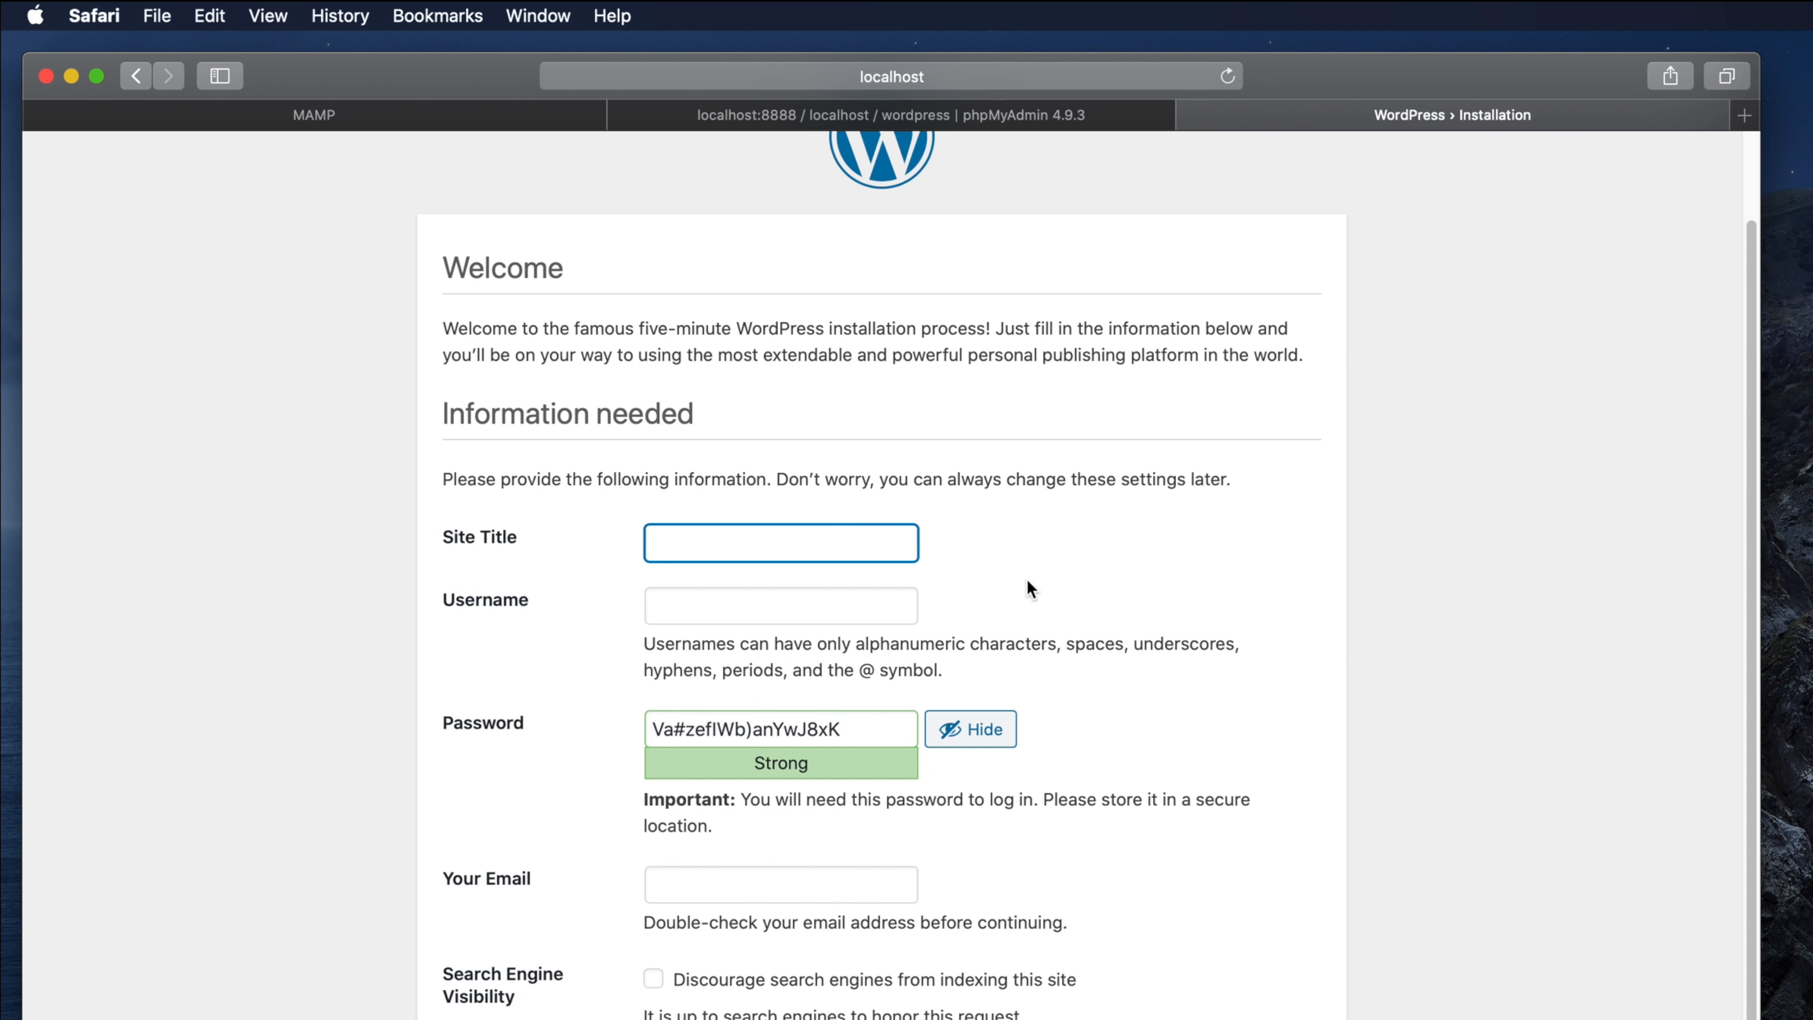
text(Few Steps - Website Demo)
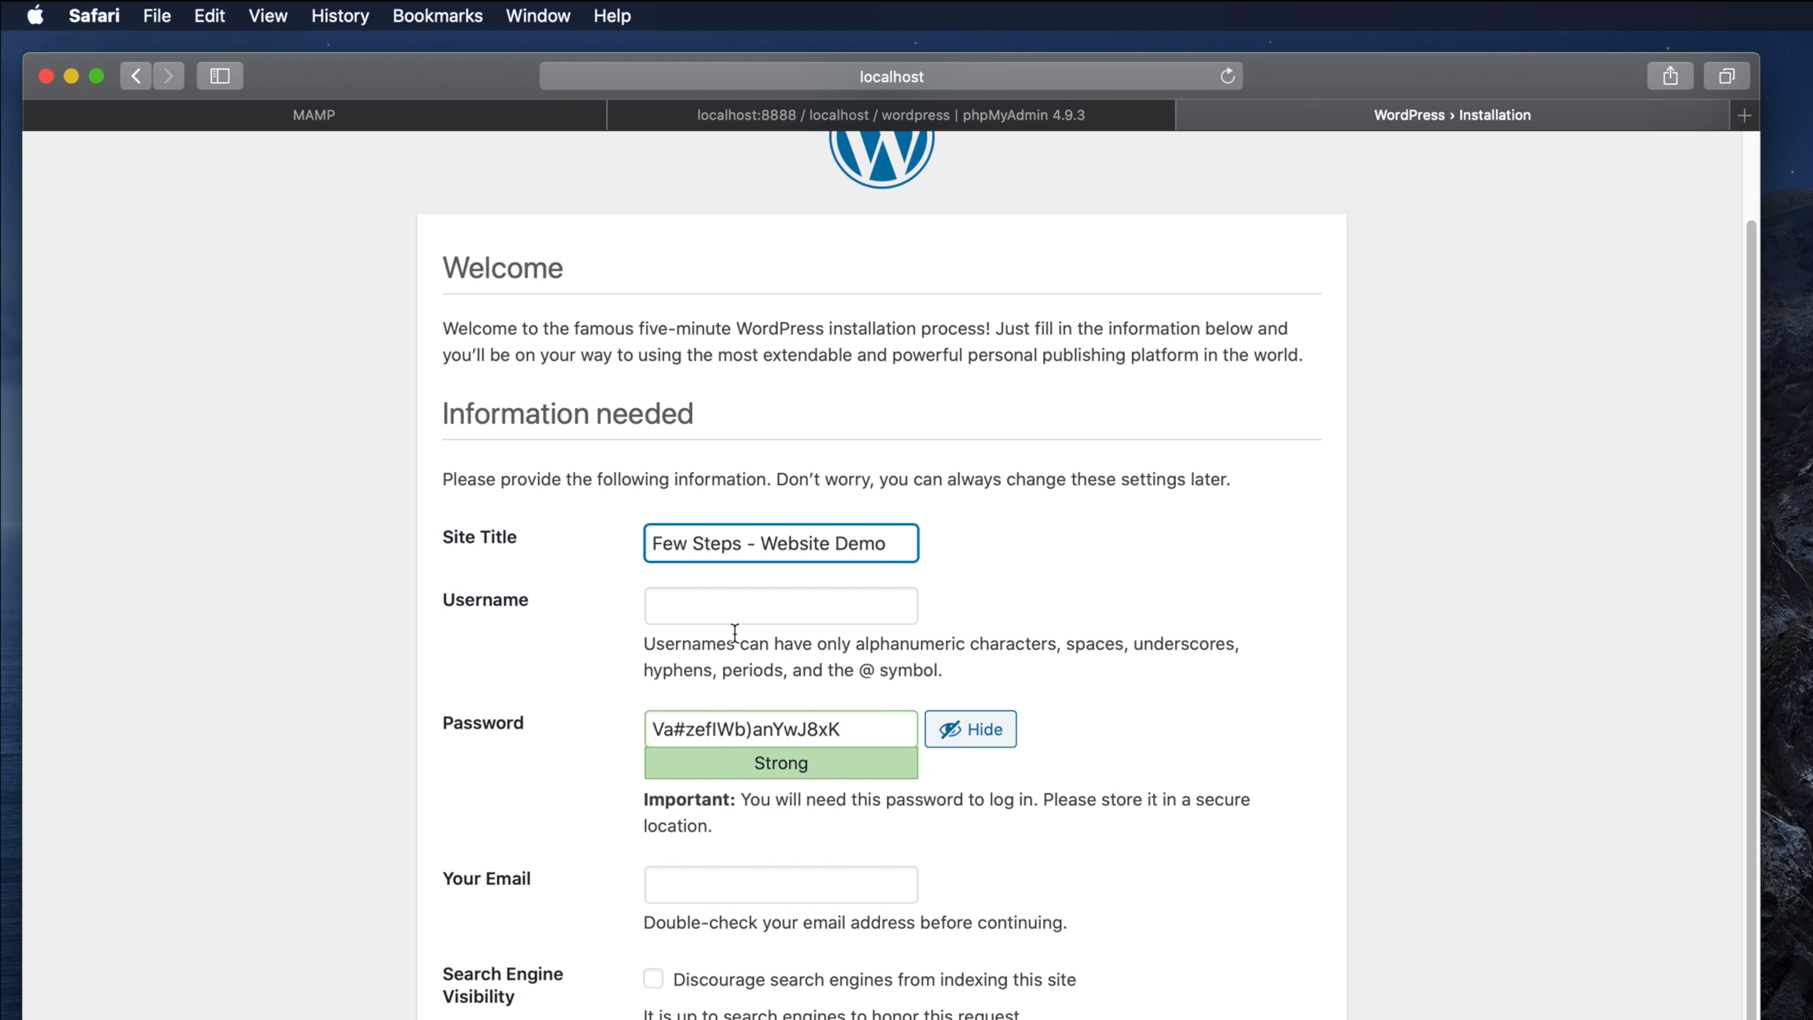
Step: Set the username to 'admin' and replace the generated password with a short one
click(689, 604)
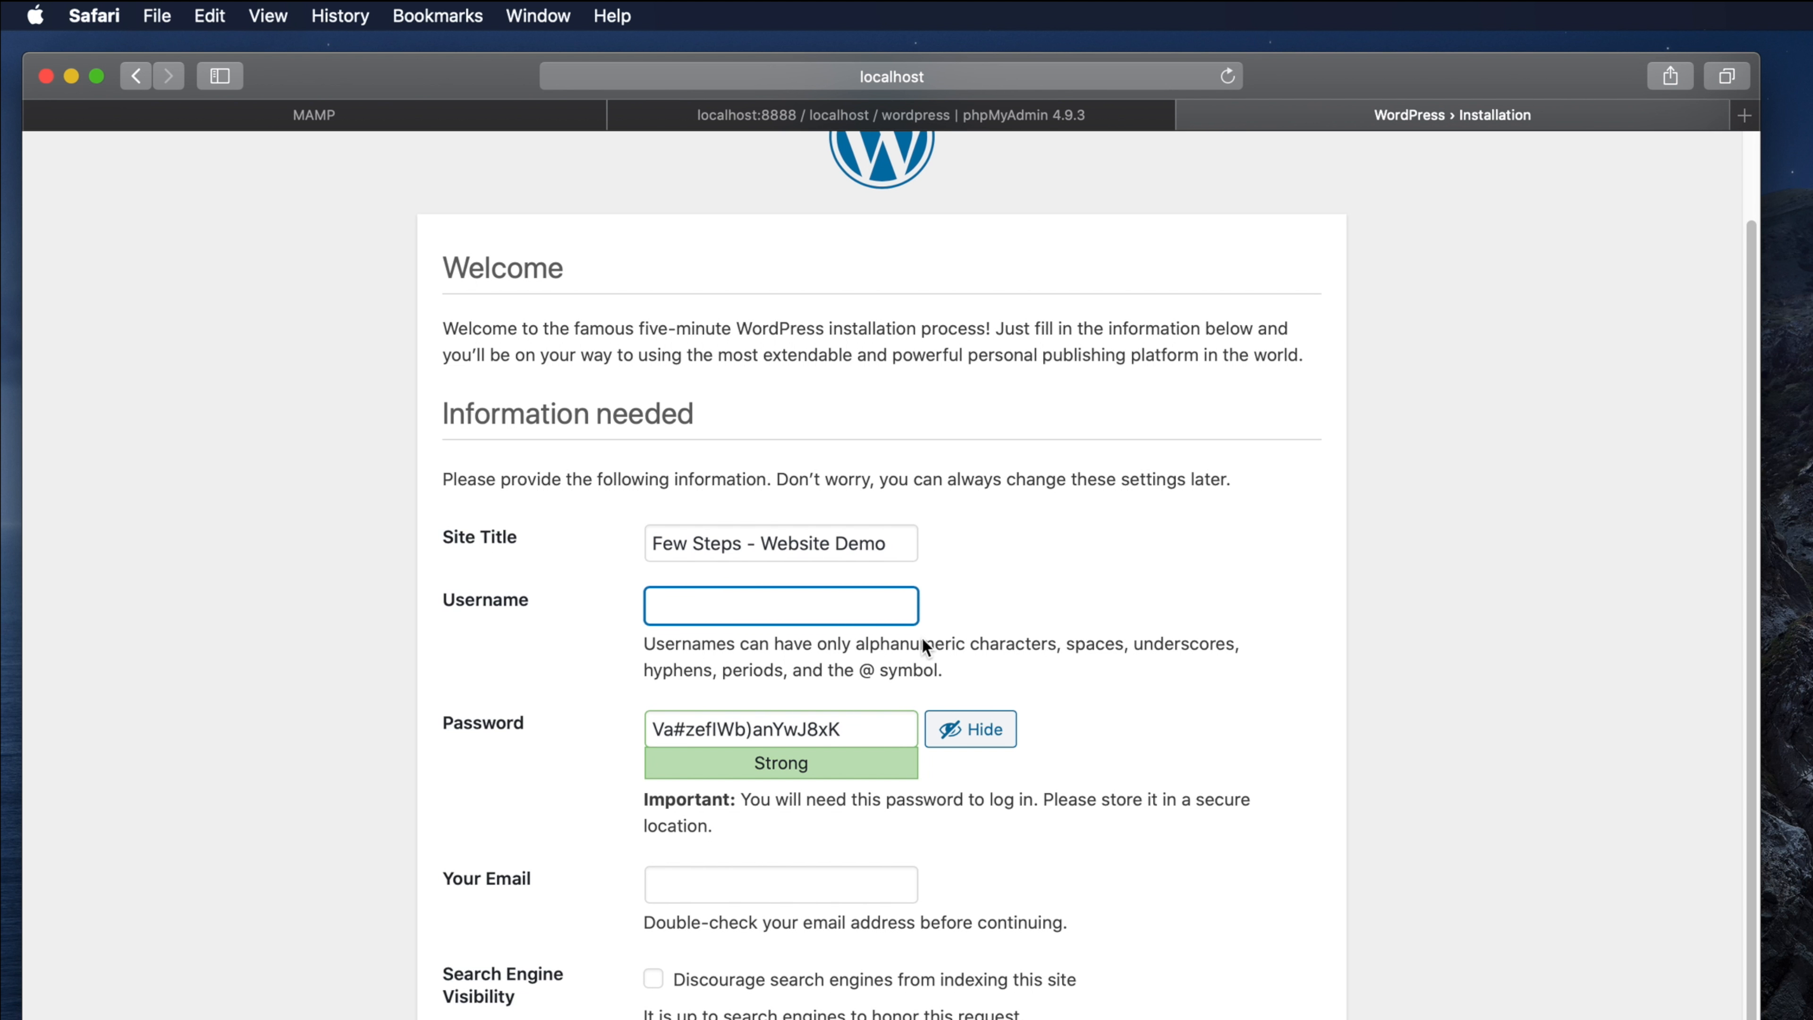
text(admin)
key(Tab)
text(abc123)
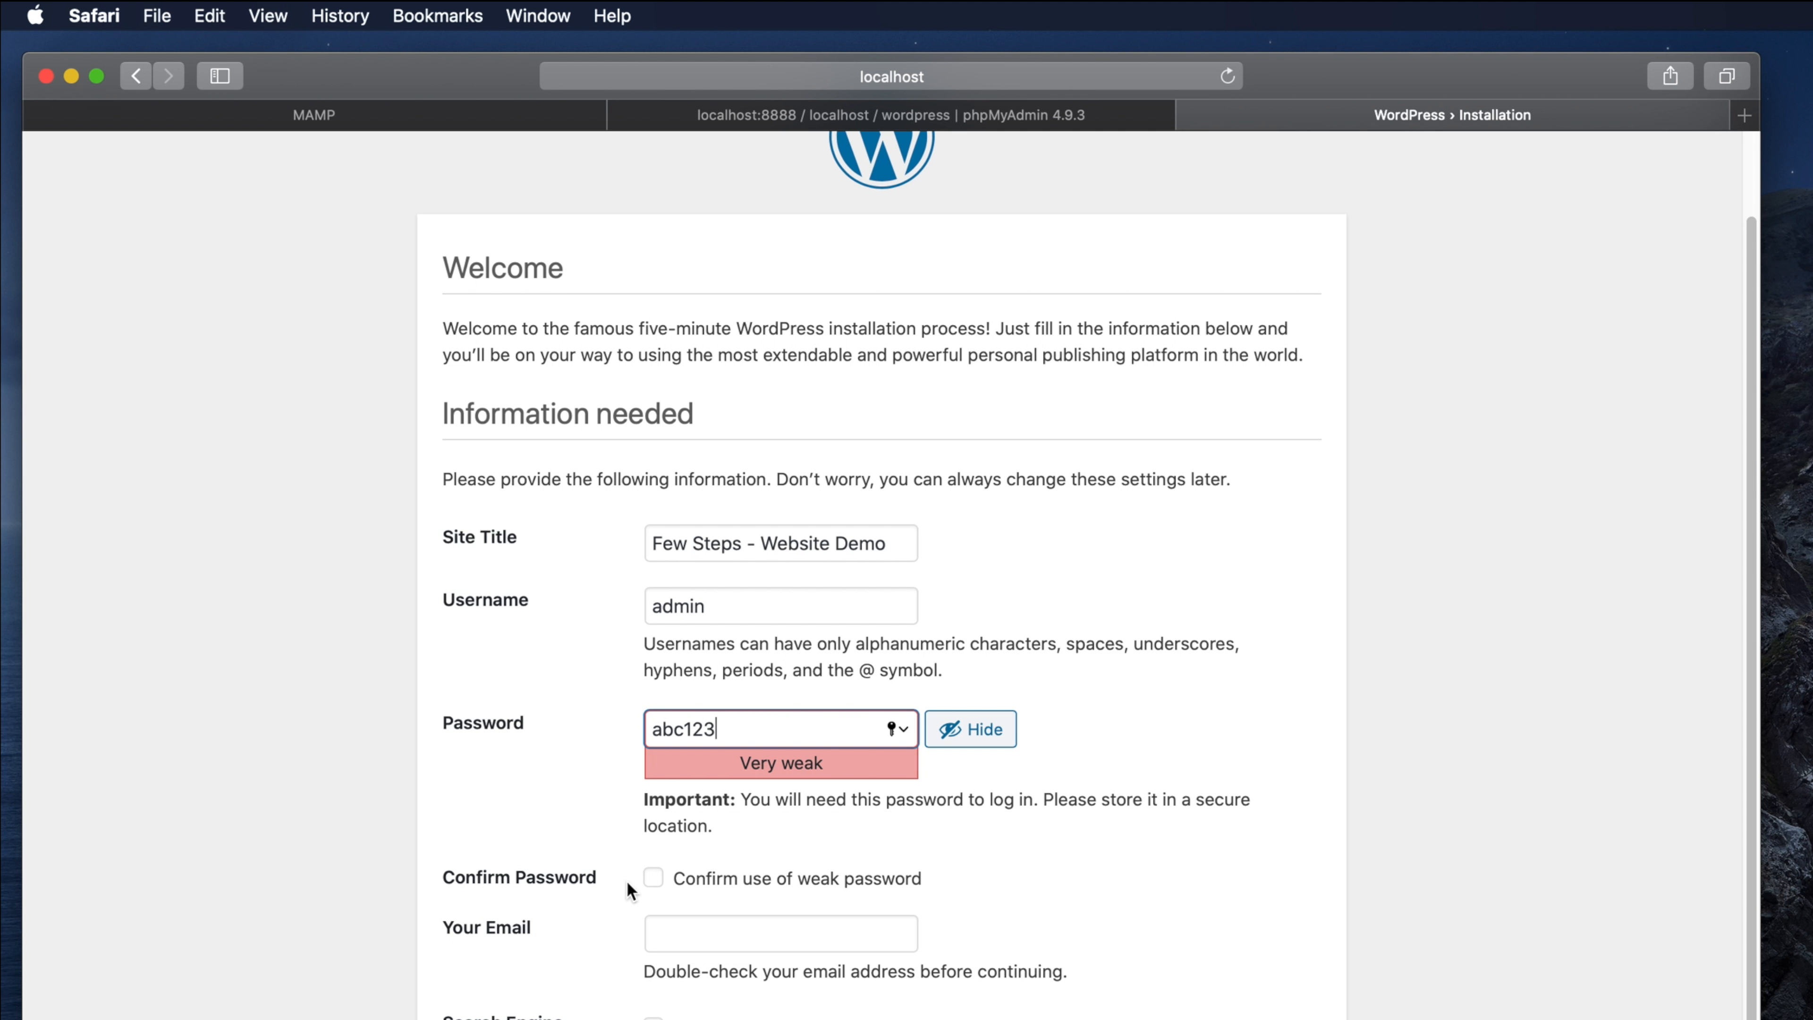
Step: Confirm use of the weak password and enter the administrator's e-mail address
click(654, 880)
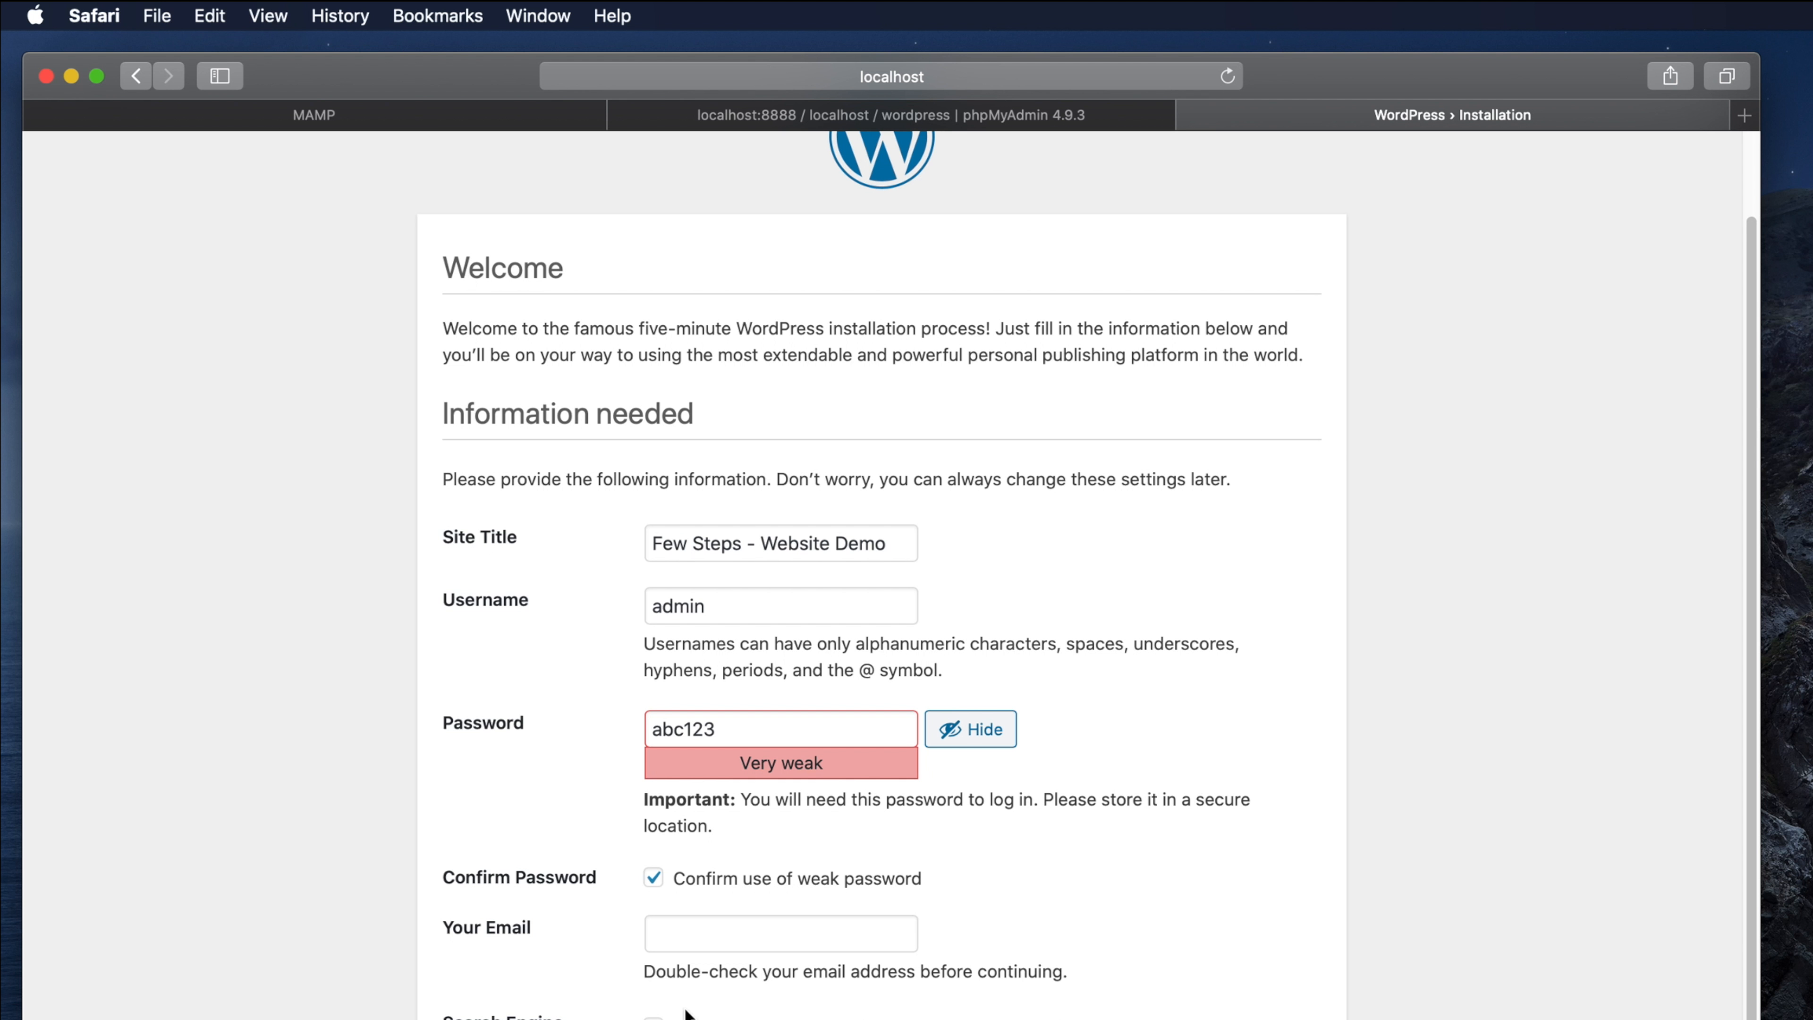
click(679, 930)
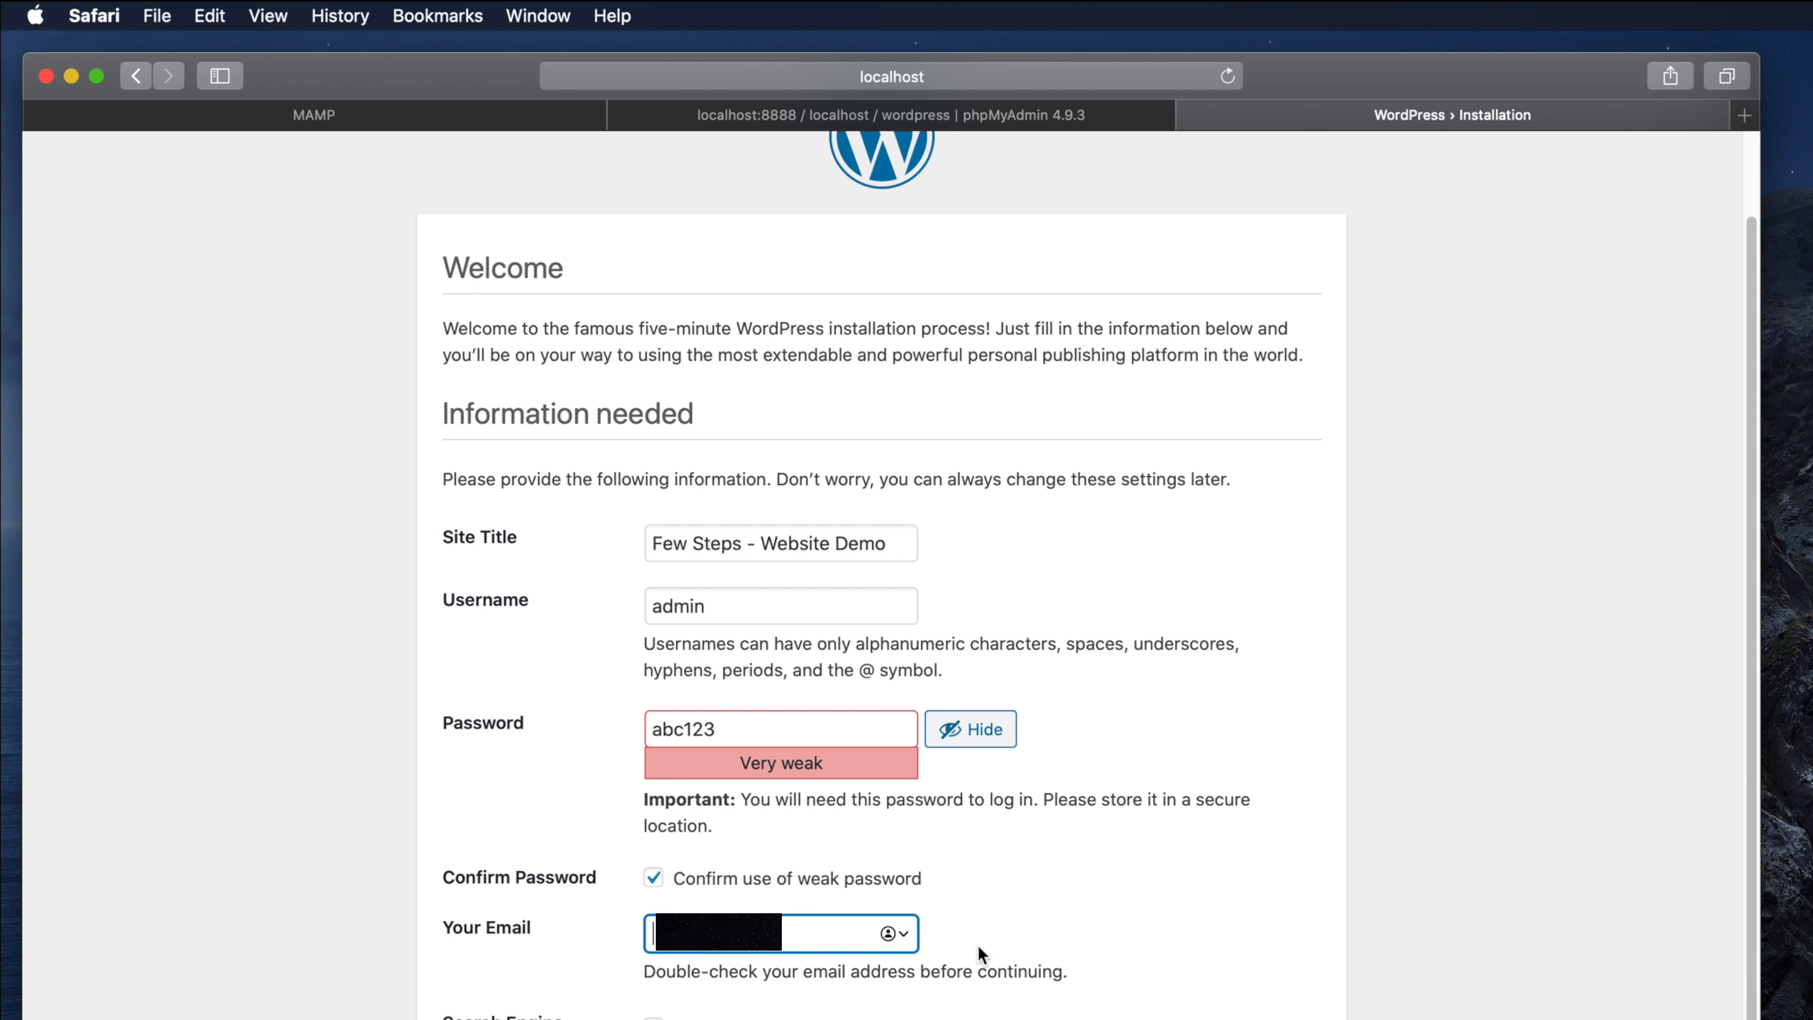
text(f)
key(BackSpace)
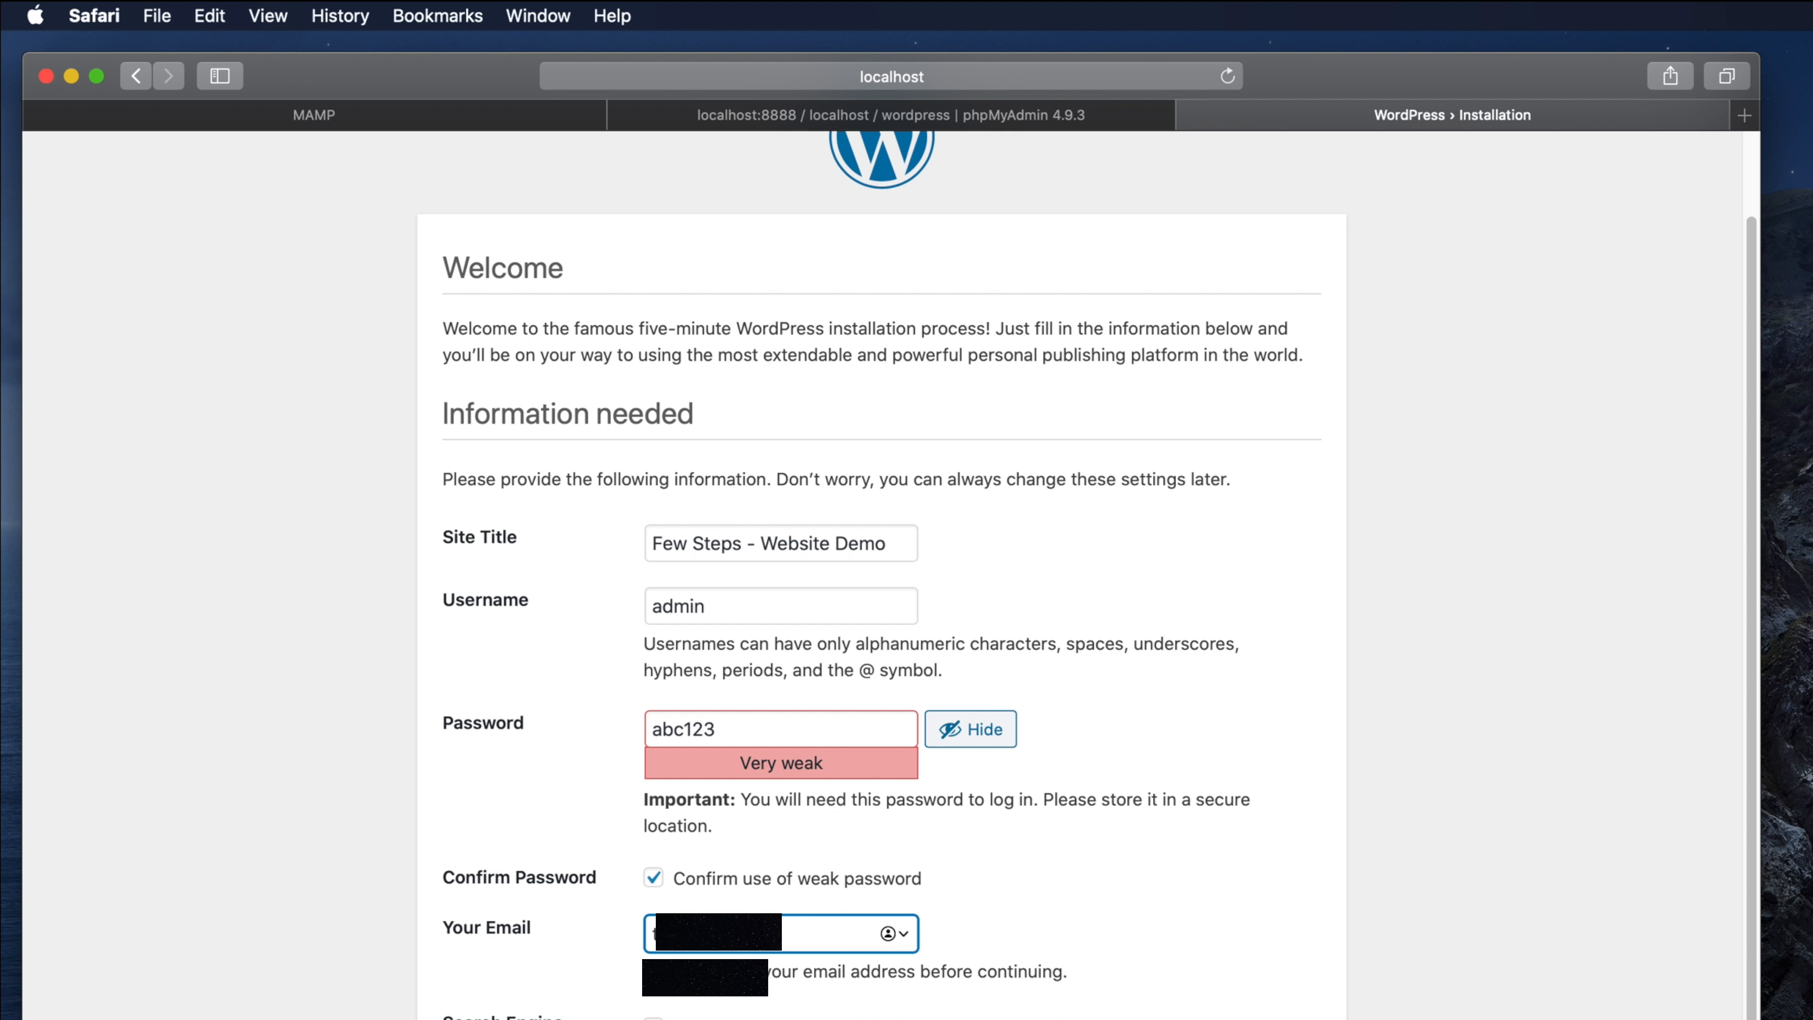
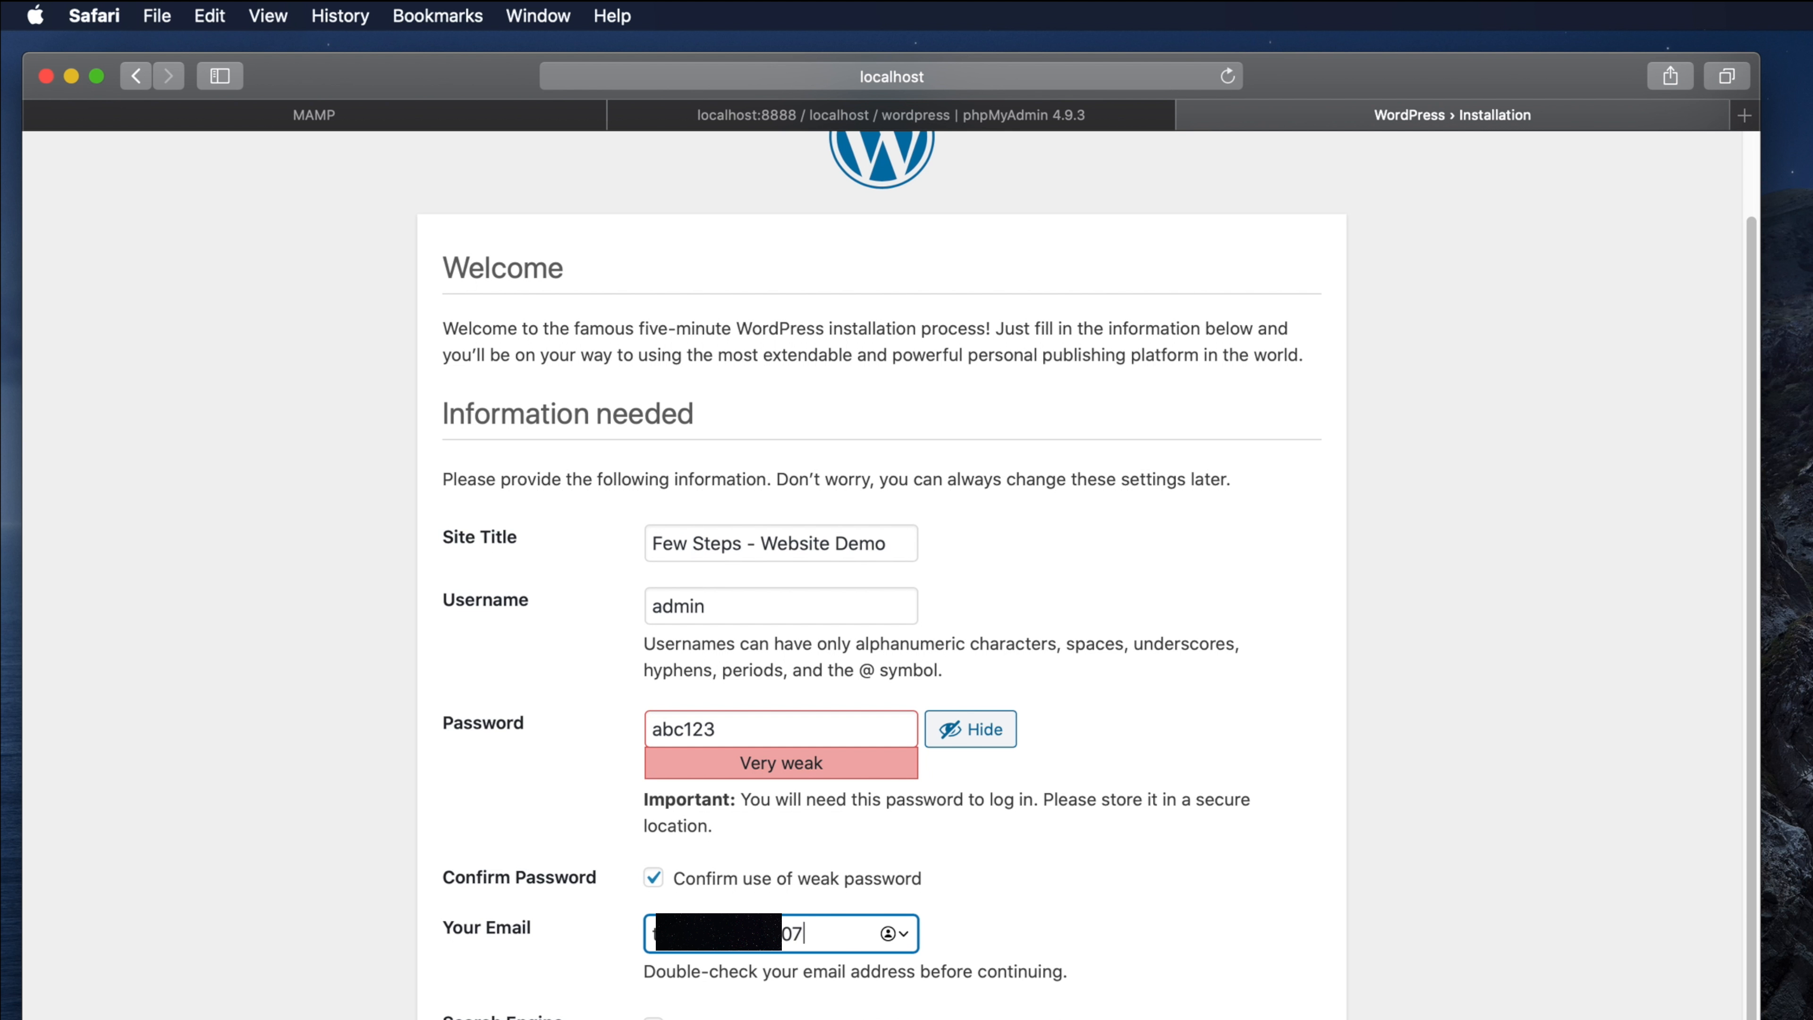
drag(442, 1017, 525, 1019)
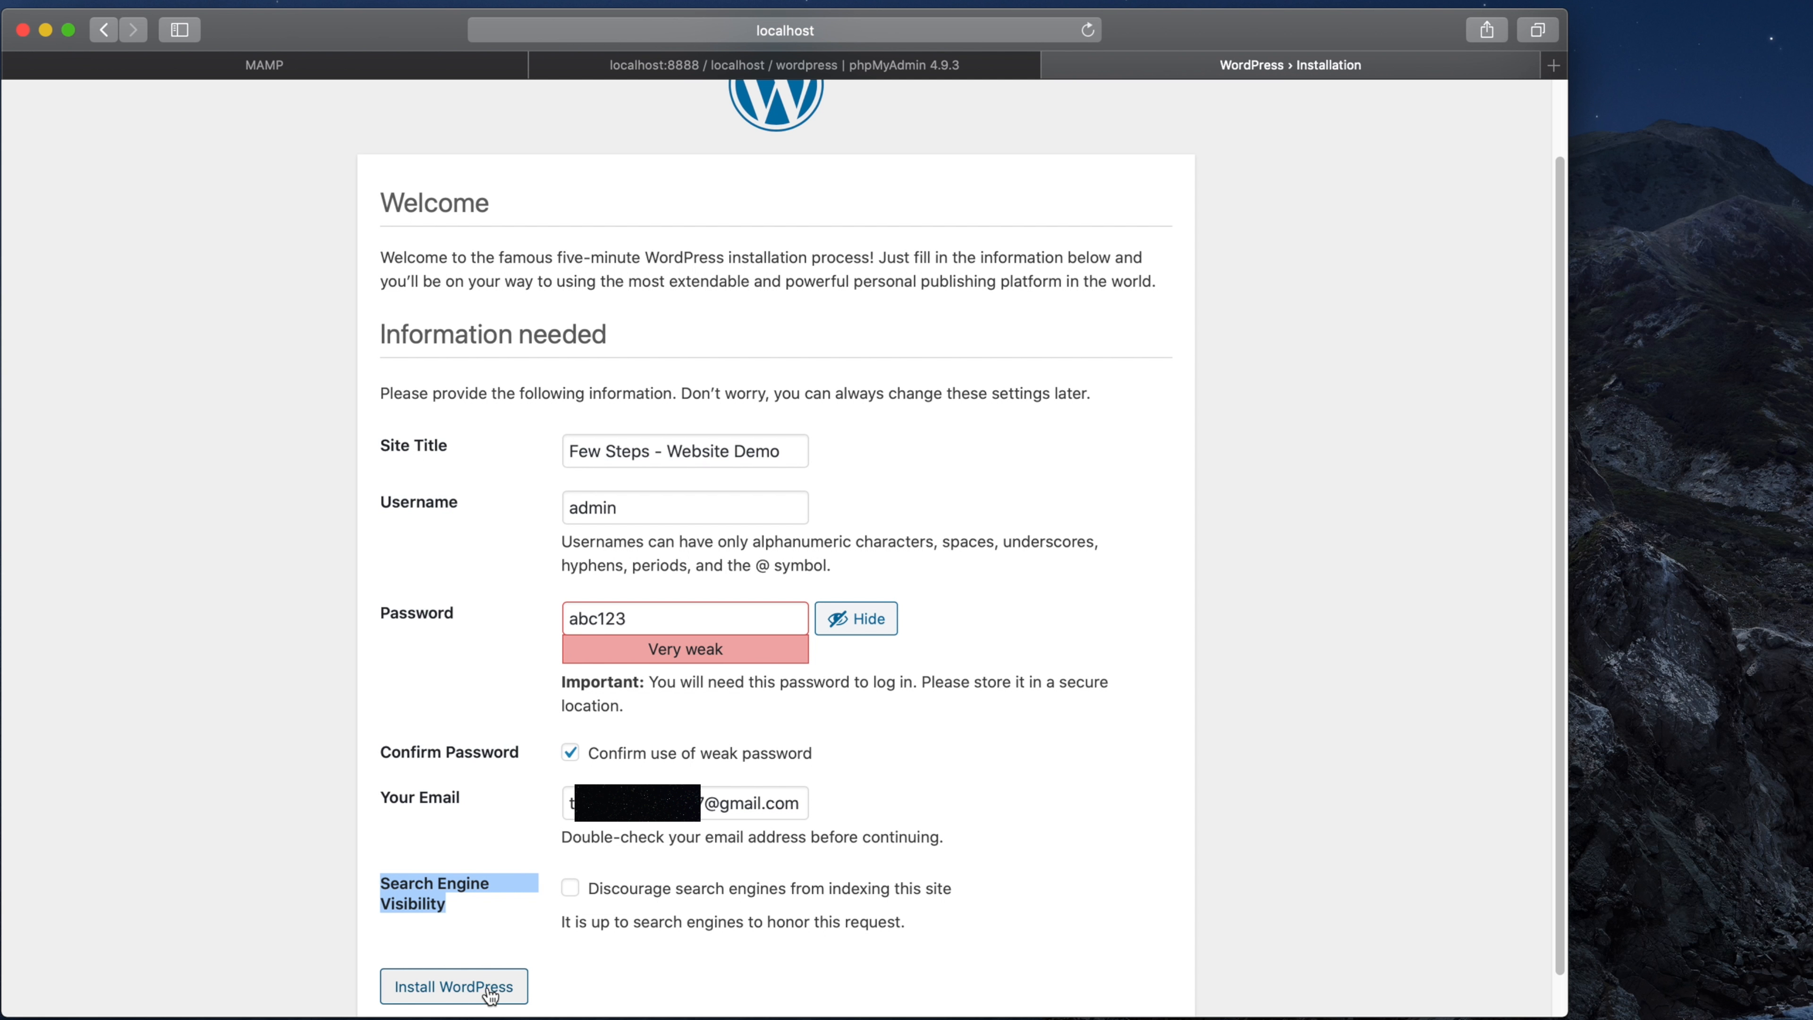
Step: Install WordPress, decline Safari's password save, and review the Success confirmation
scroll(489, 995, down, 1)
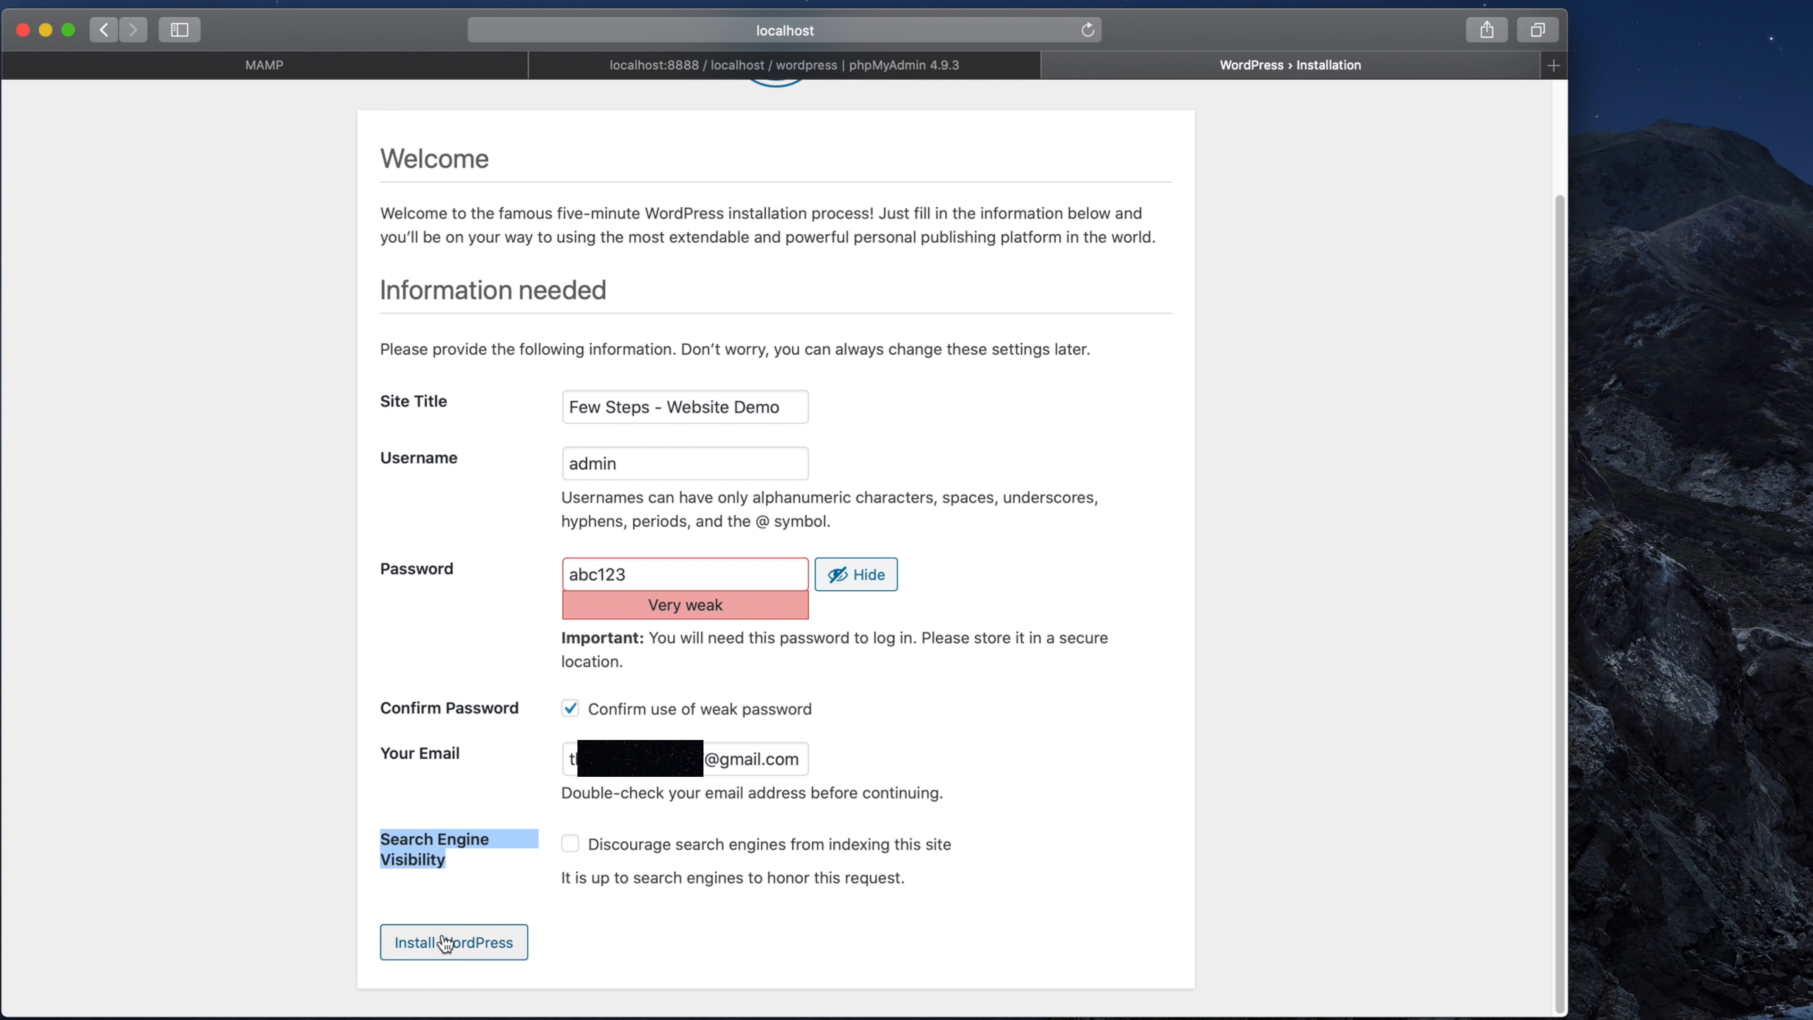
click(488, 950)
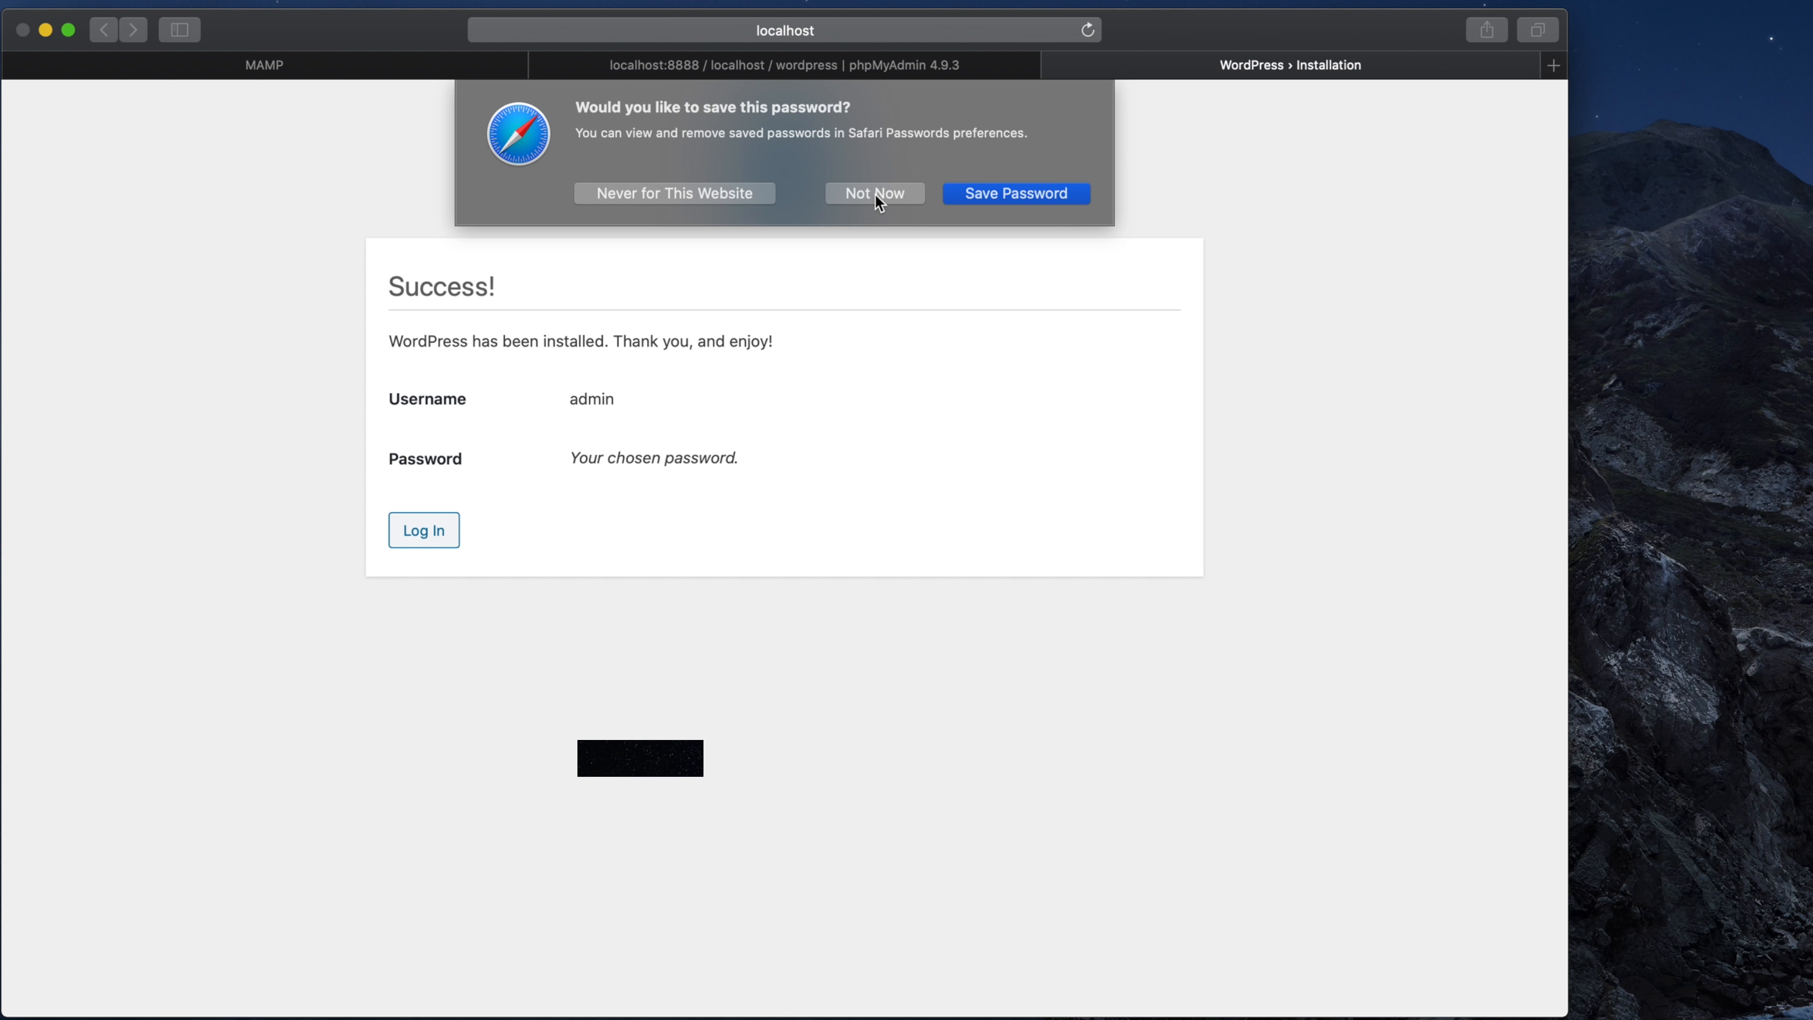
click(874, 194)
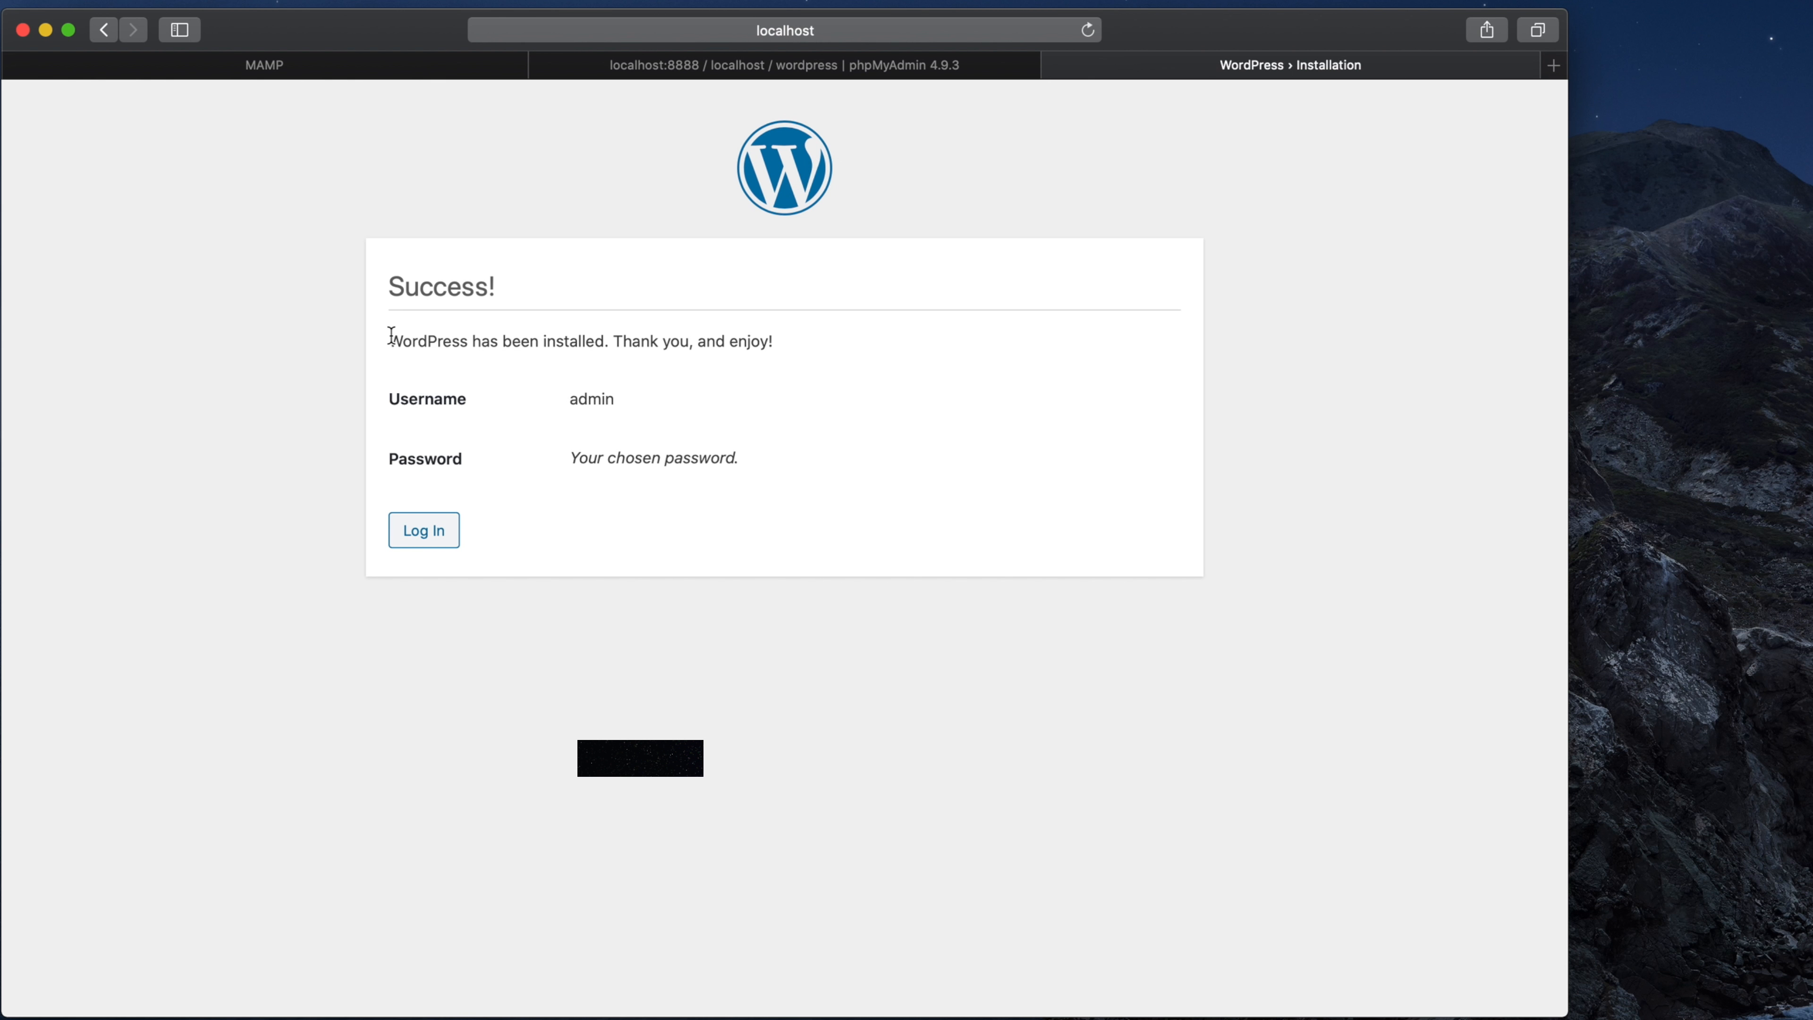
drag(388, 285, 525, 280)
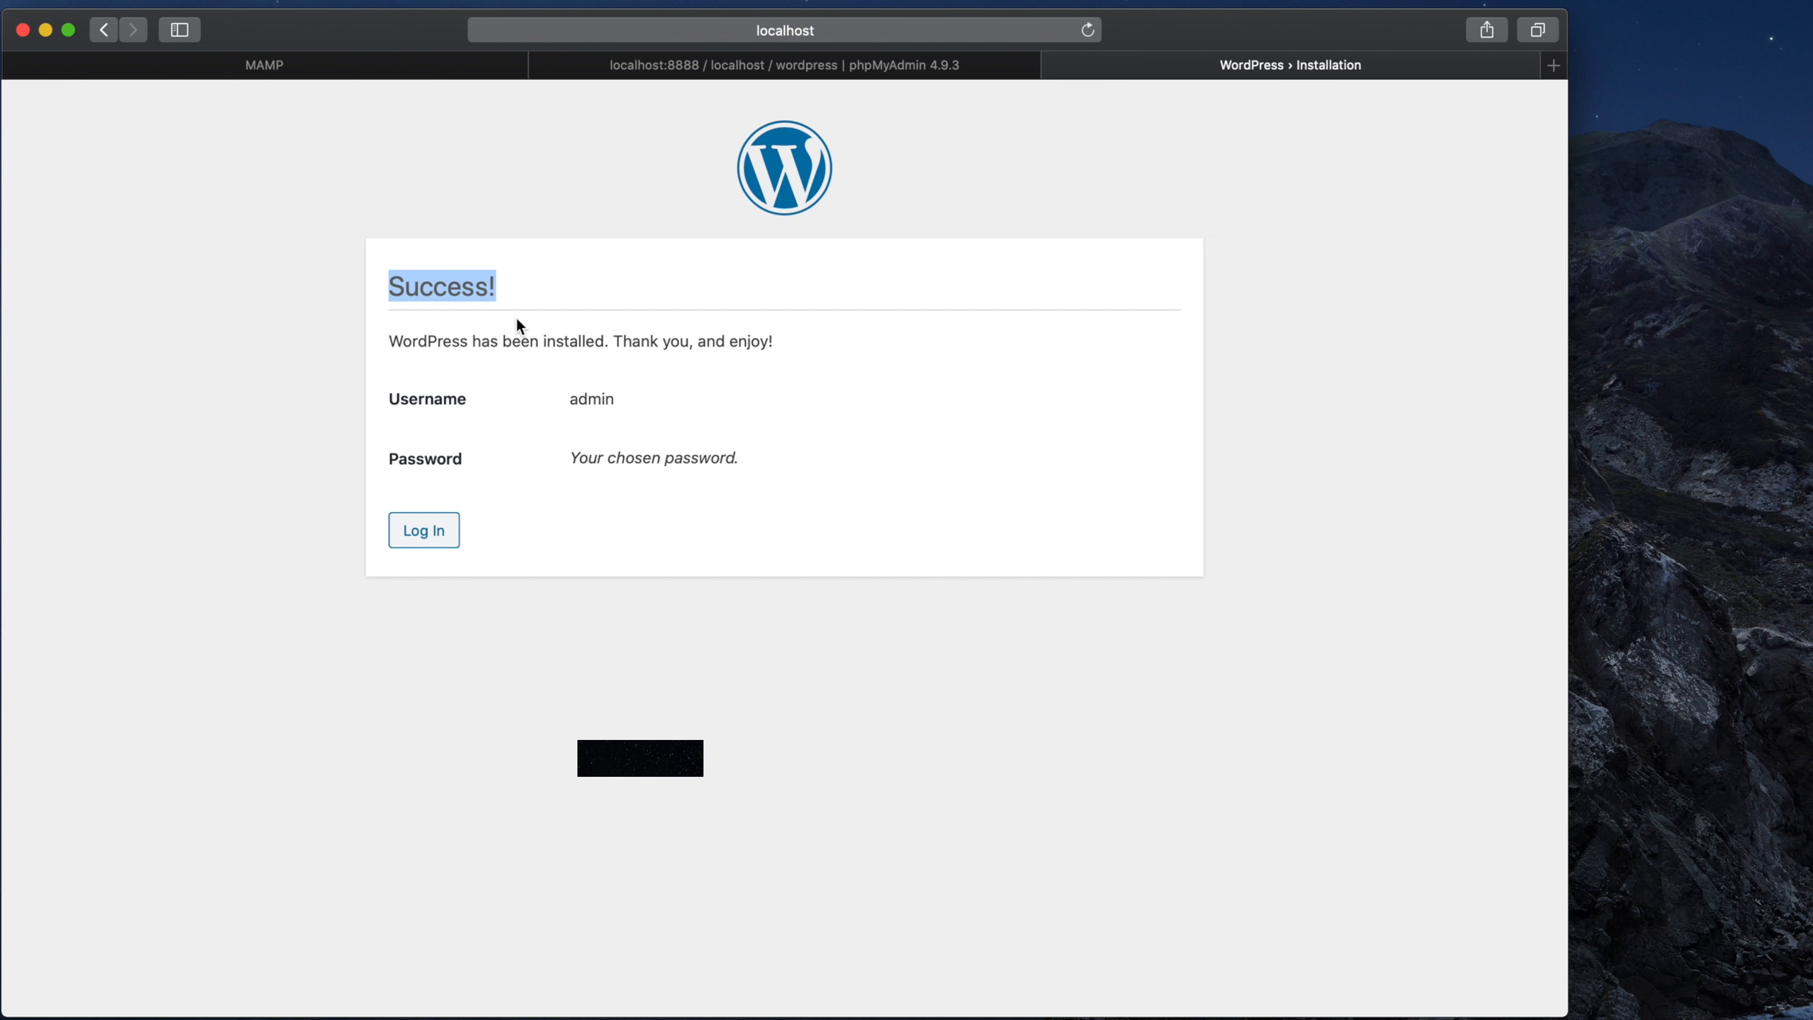
drag(388, 341, 806, 343)
click(468, 361)
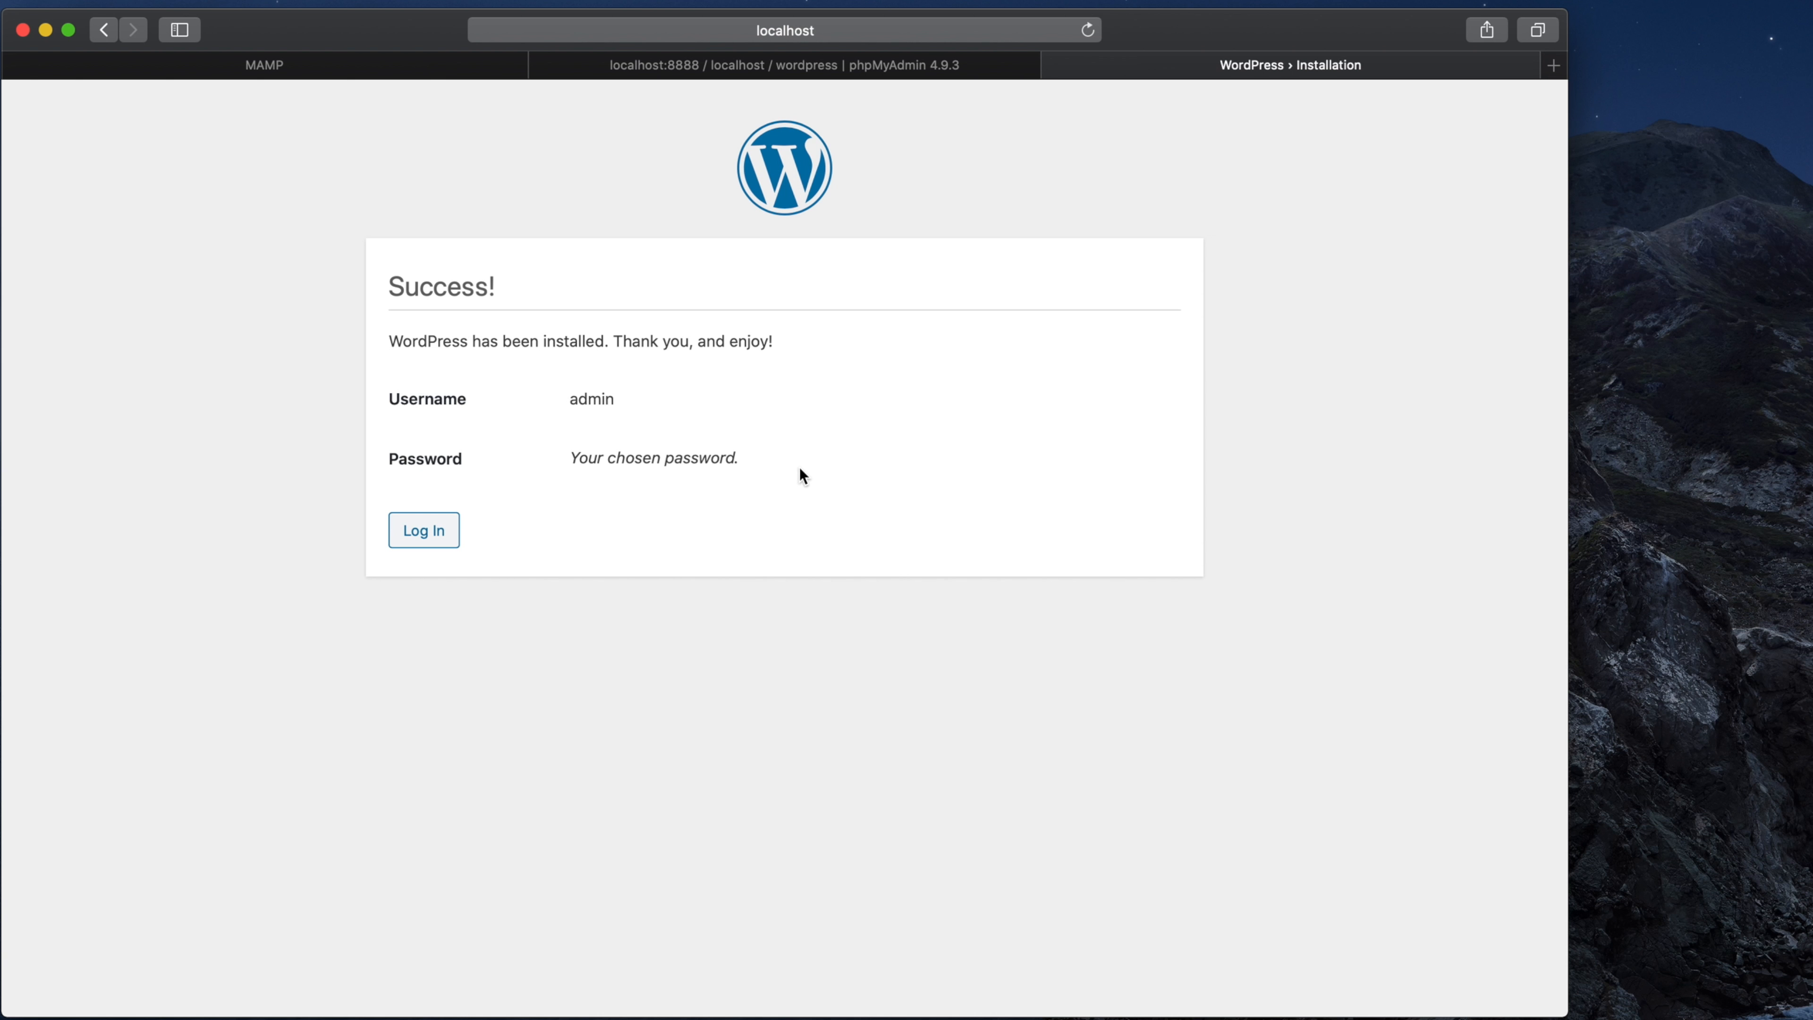
Step: Log in as admin with the new password, declining Safari's save-password prompt
click(413, 537)
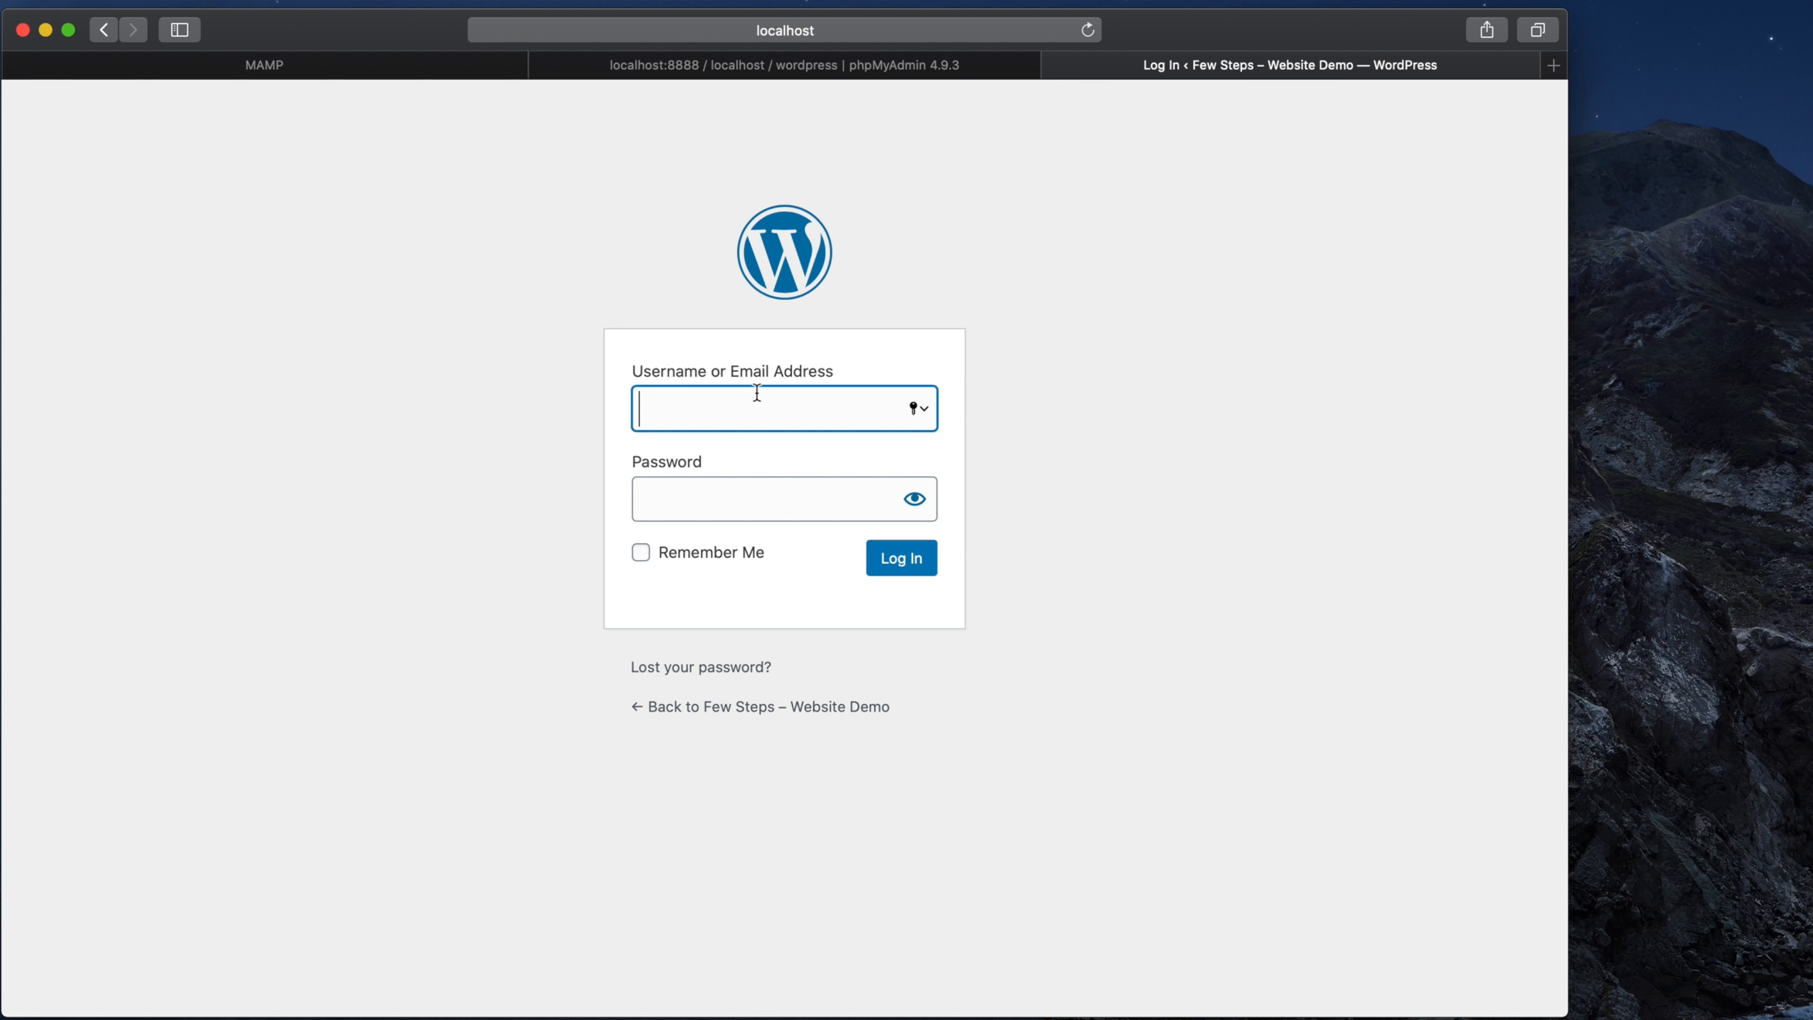
text(admin)
key(Tab)
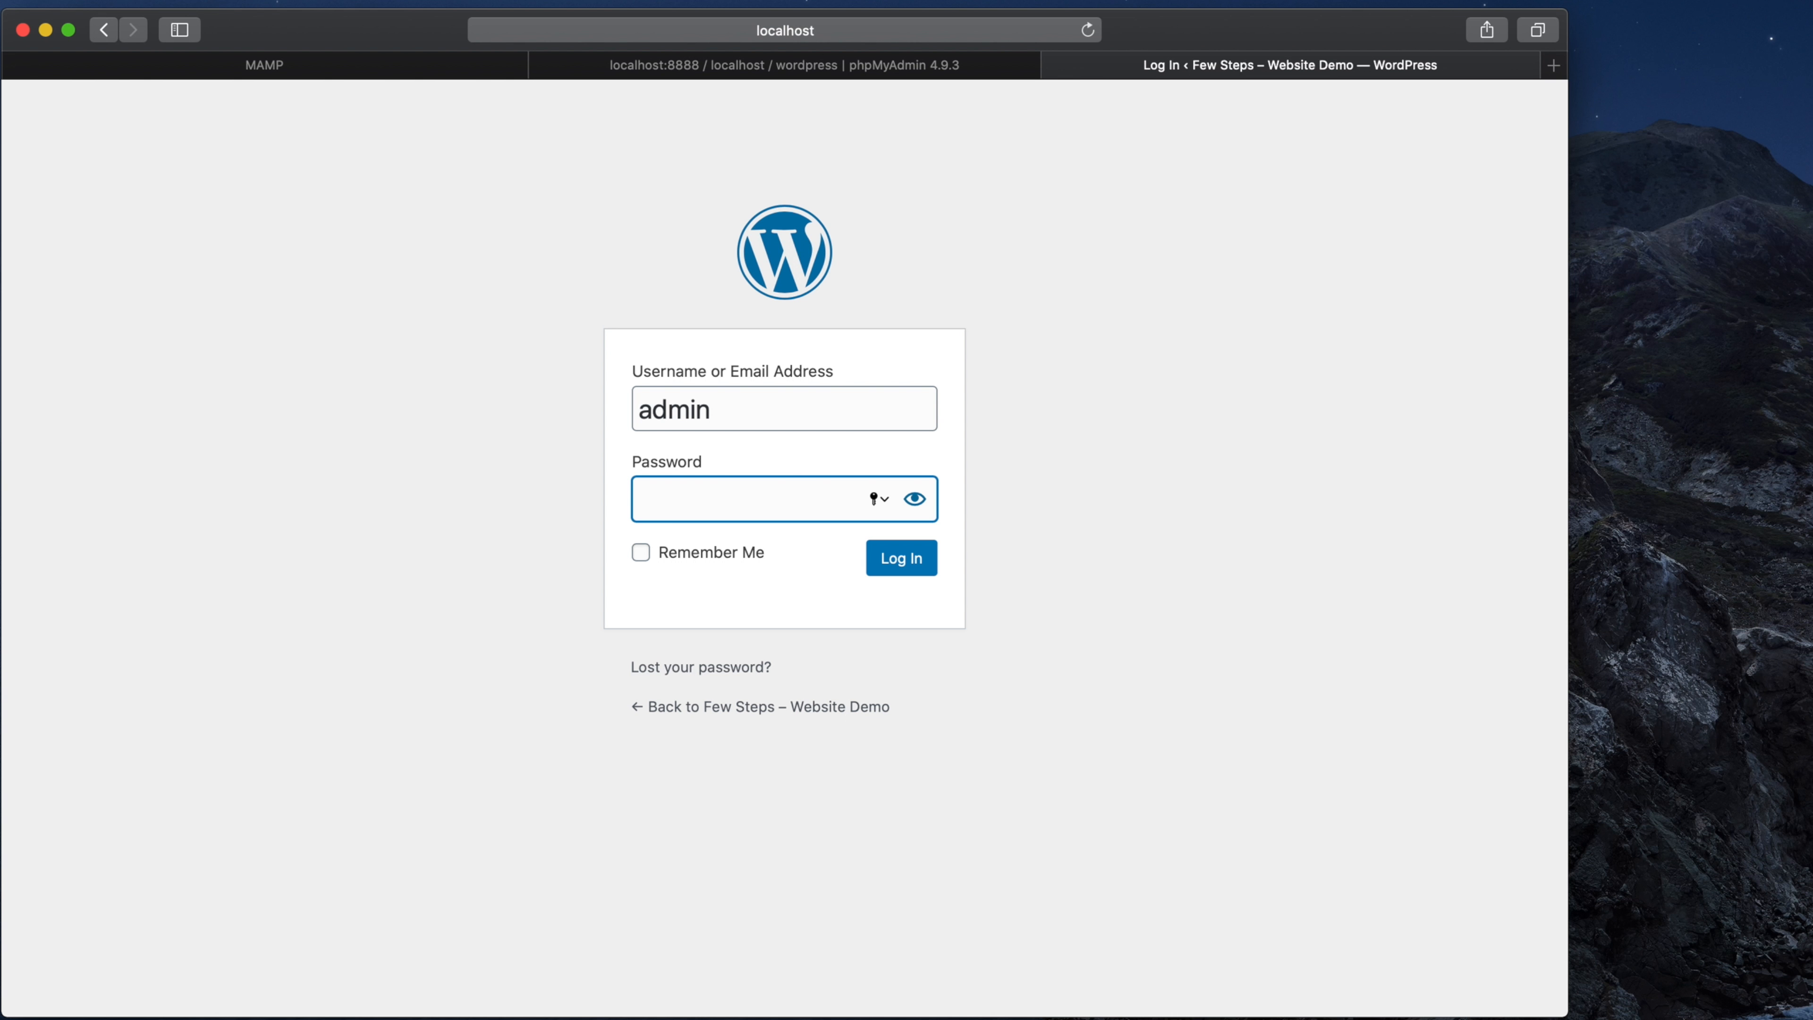
text(•••••••)
click(902, 564)
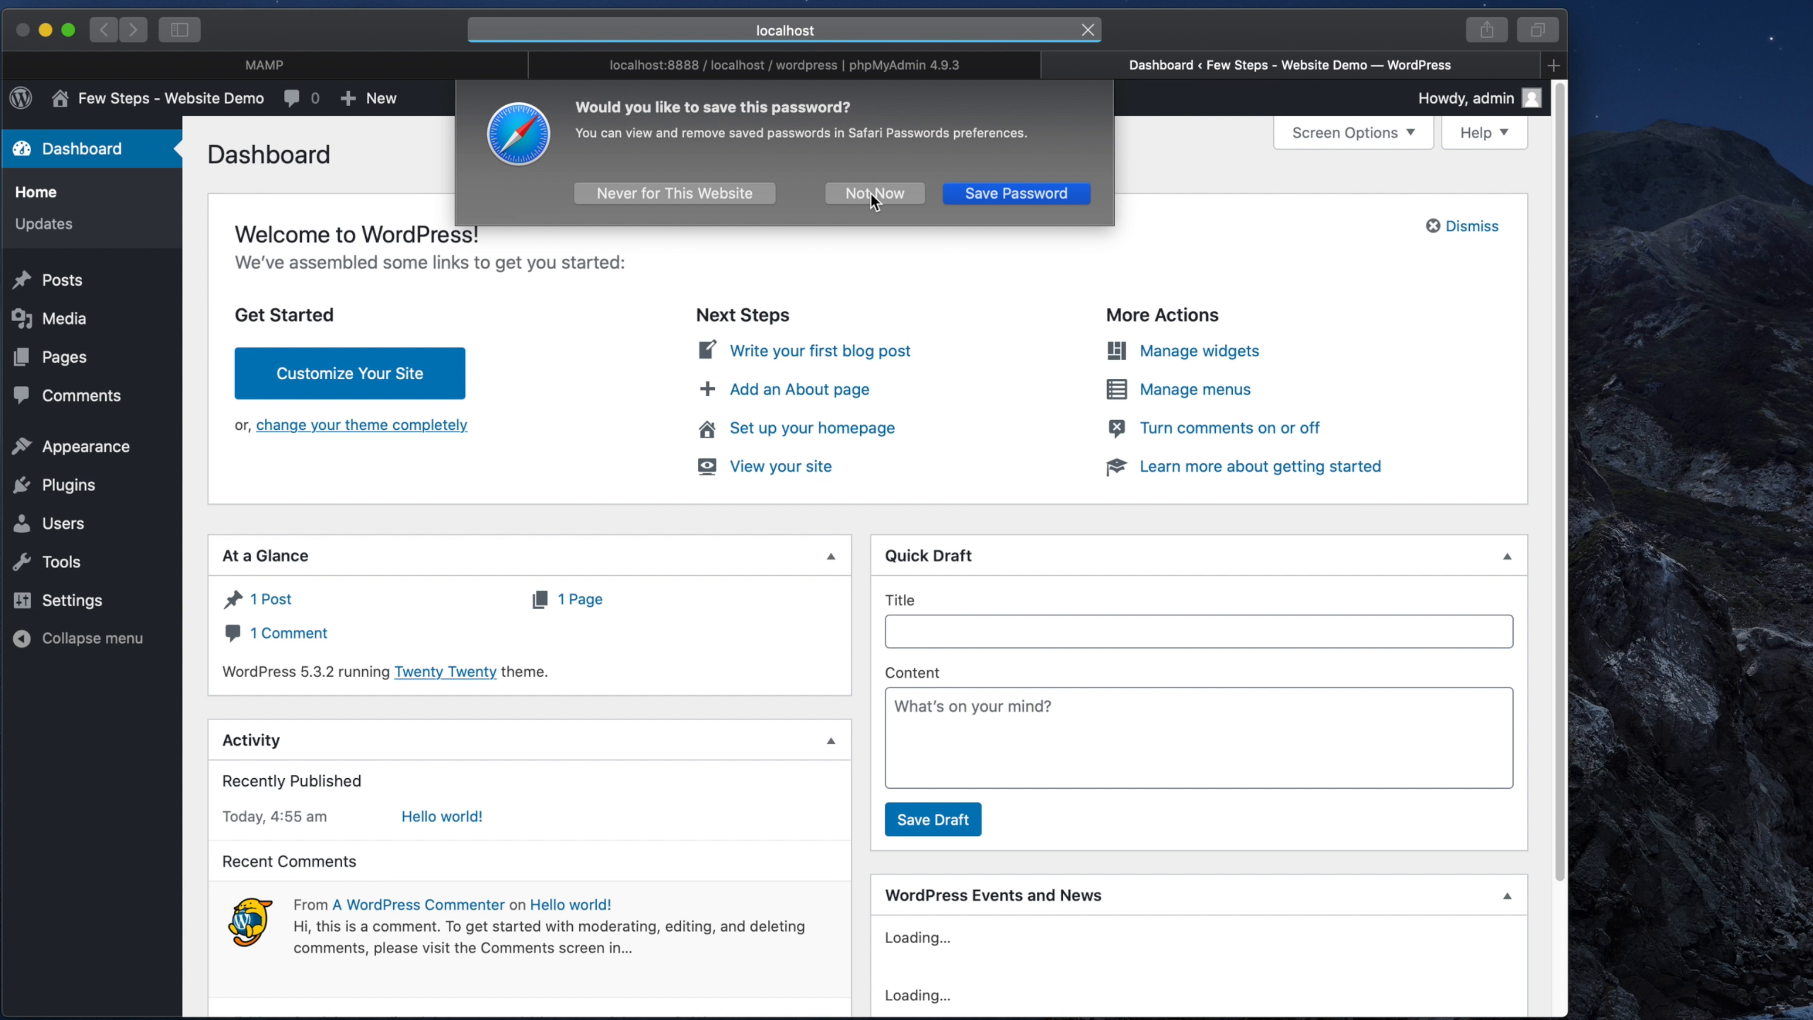
click(871, 194)
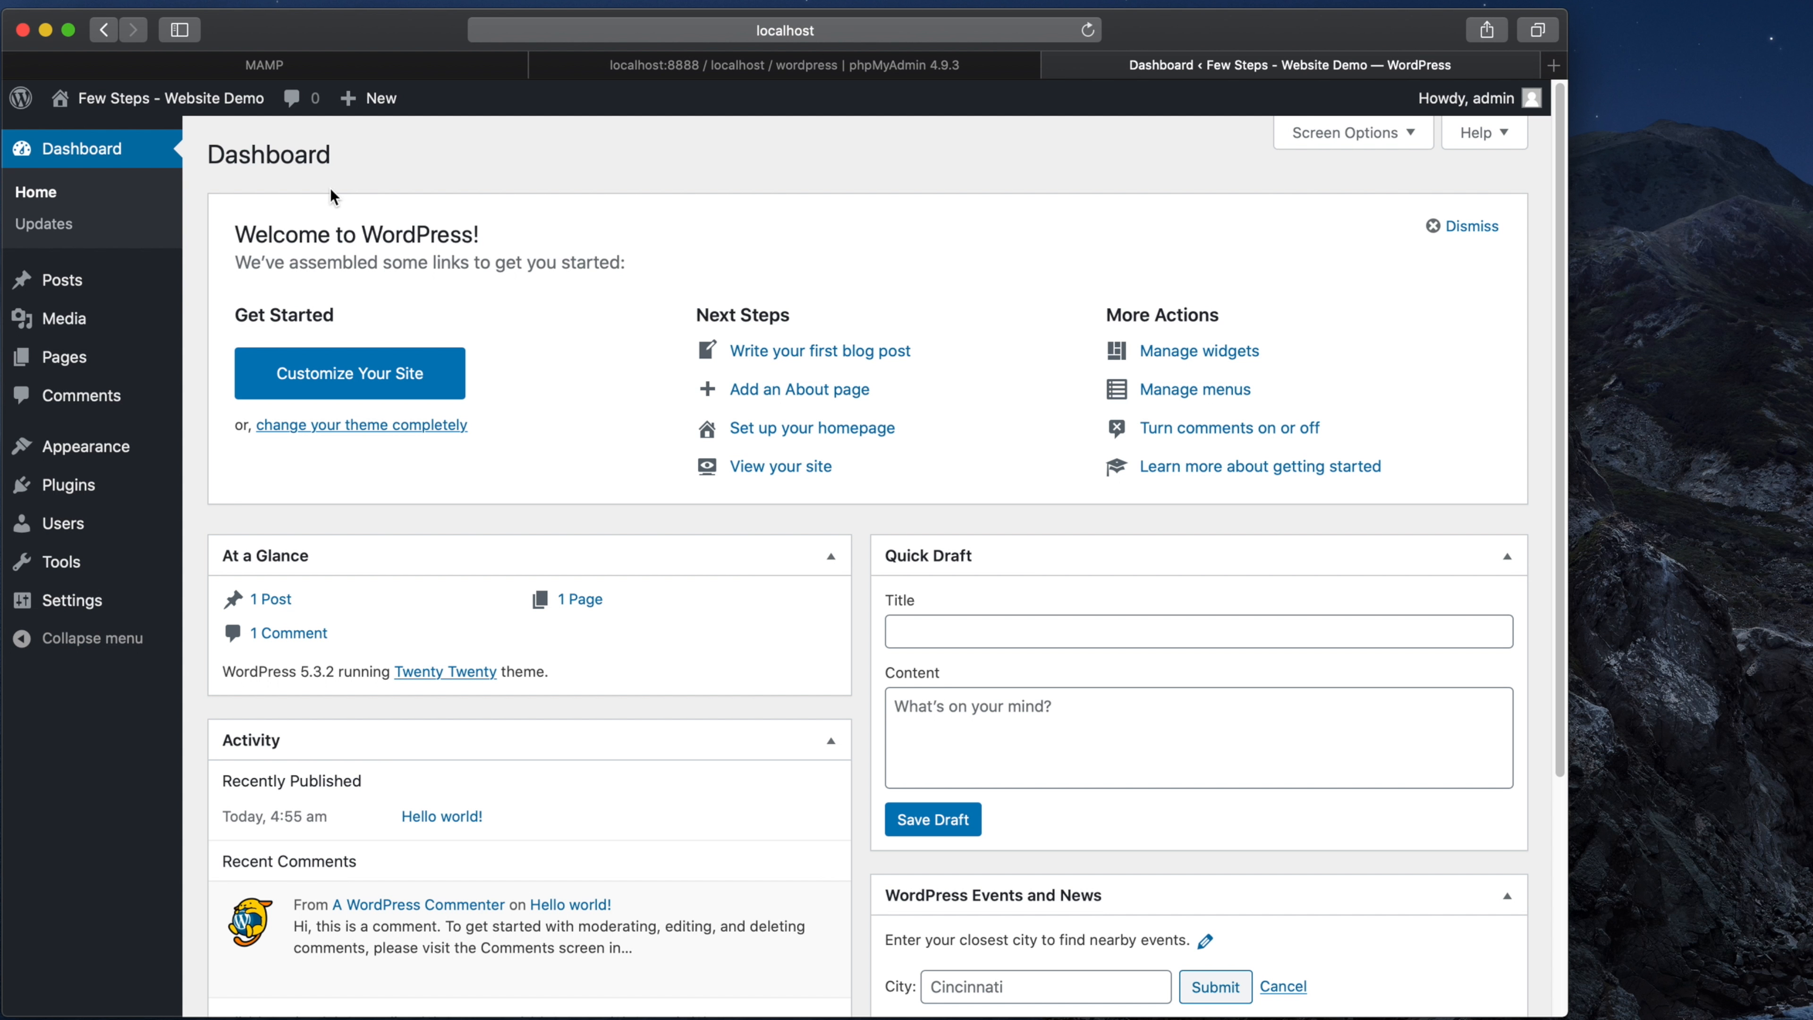
Step: Visit the public site and scroll through the Hello world! post and sidebar
mouse_move(62, 106)
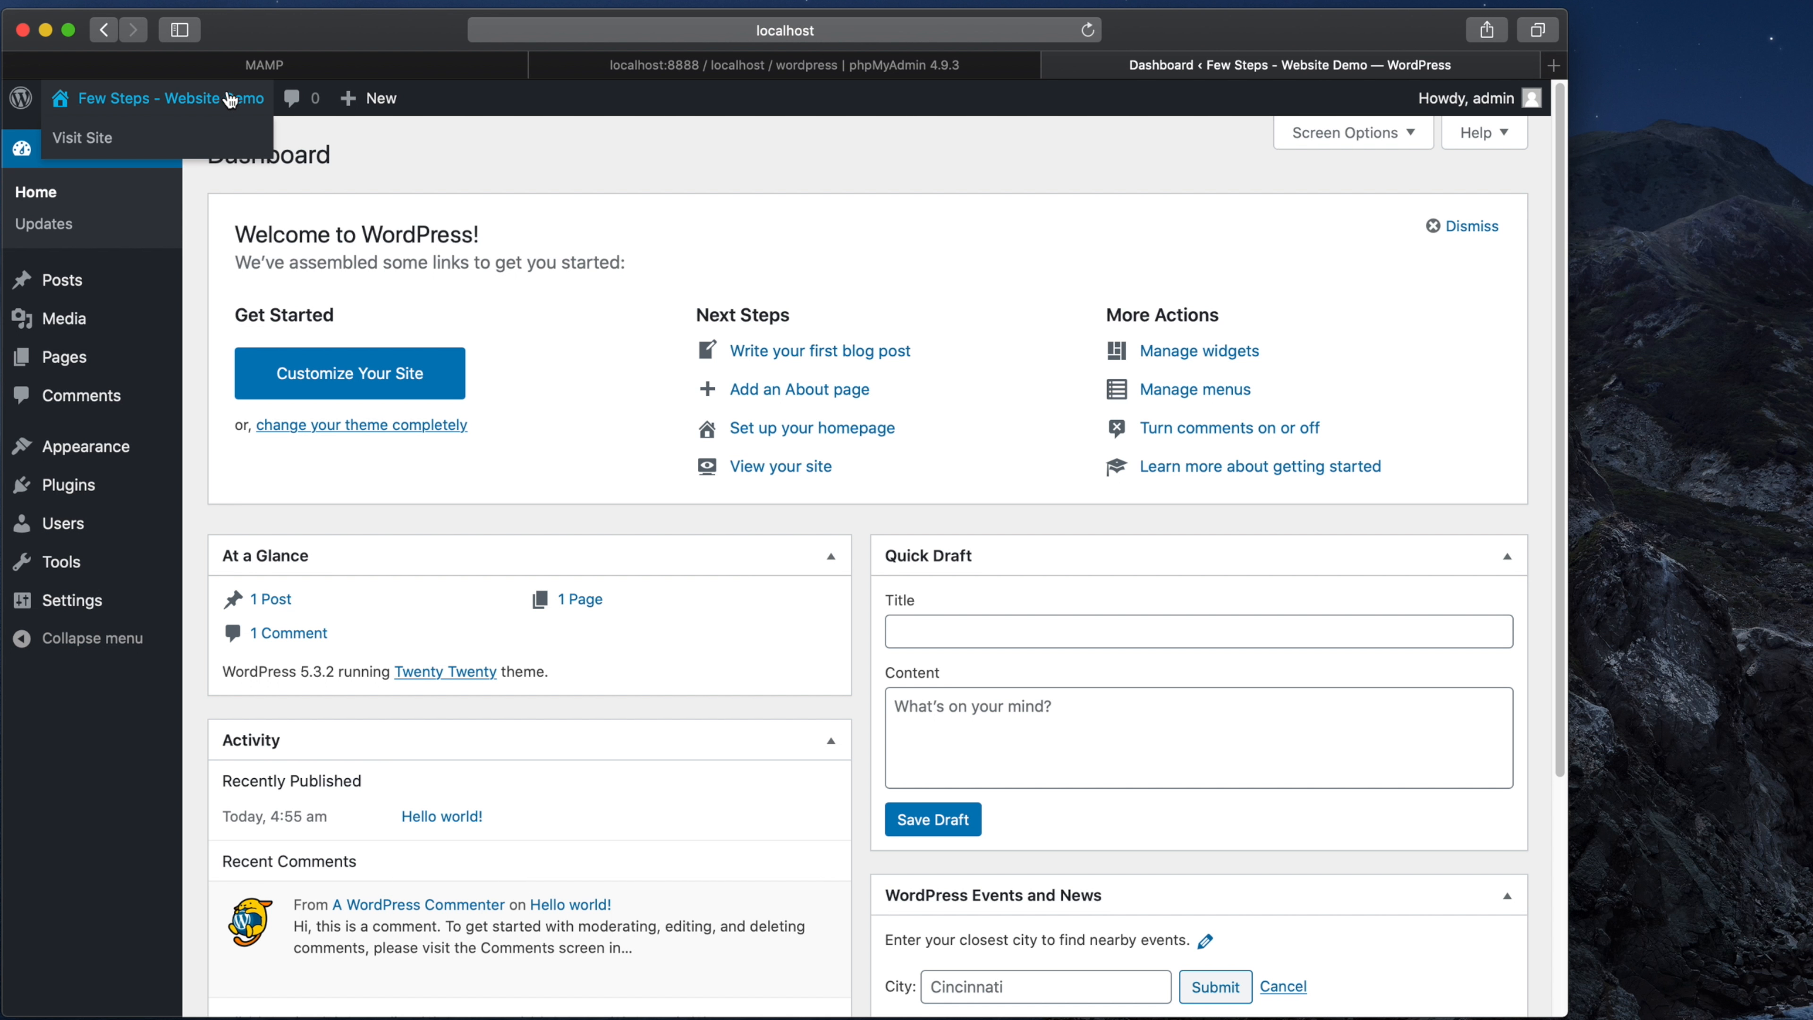
click(101, 148)
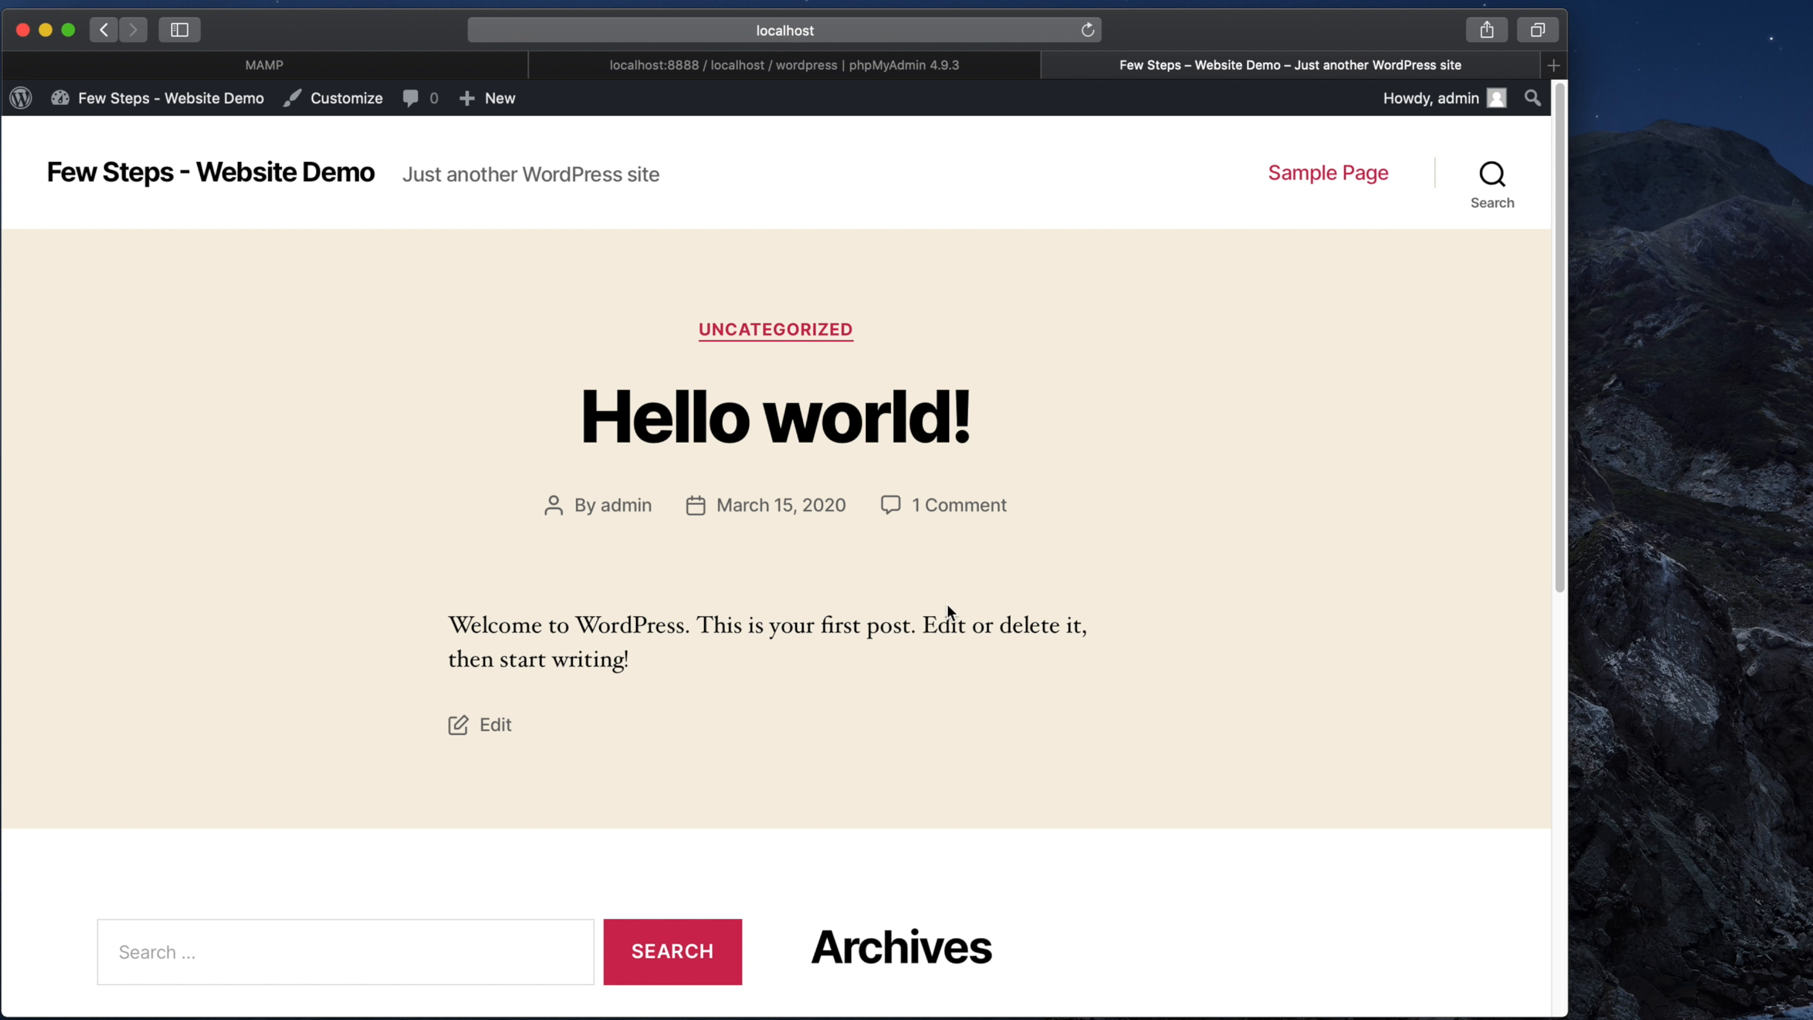
scroll(1538, 503, down, 3)
scroll(1542, 543, down, 10)
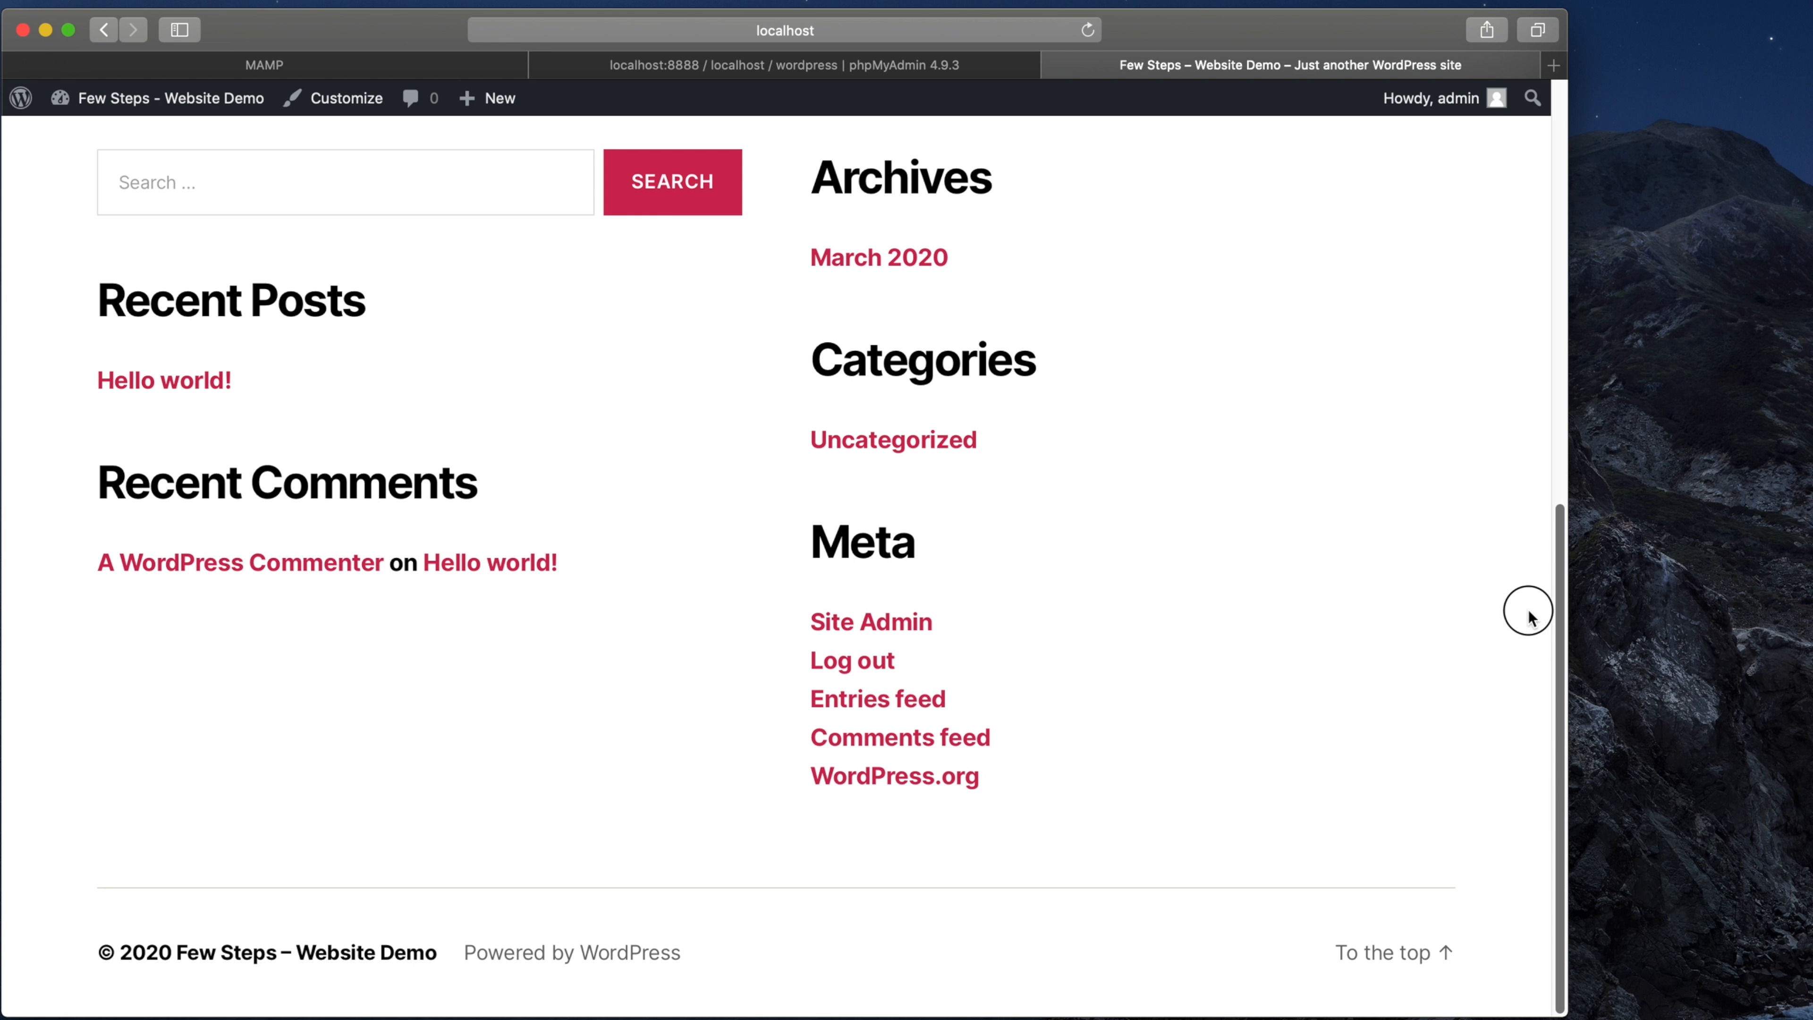
scroll(1526, 611, up, 10)
scroll(1535, 246, up, 2)
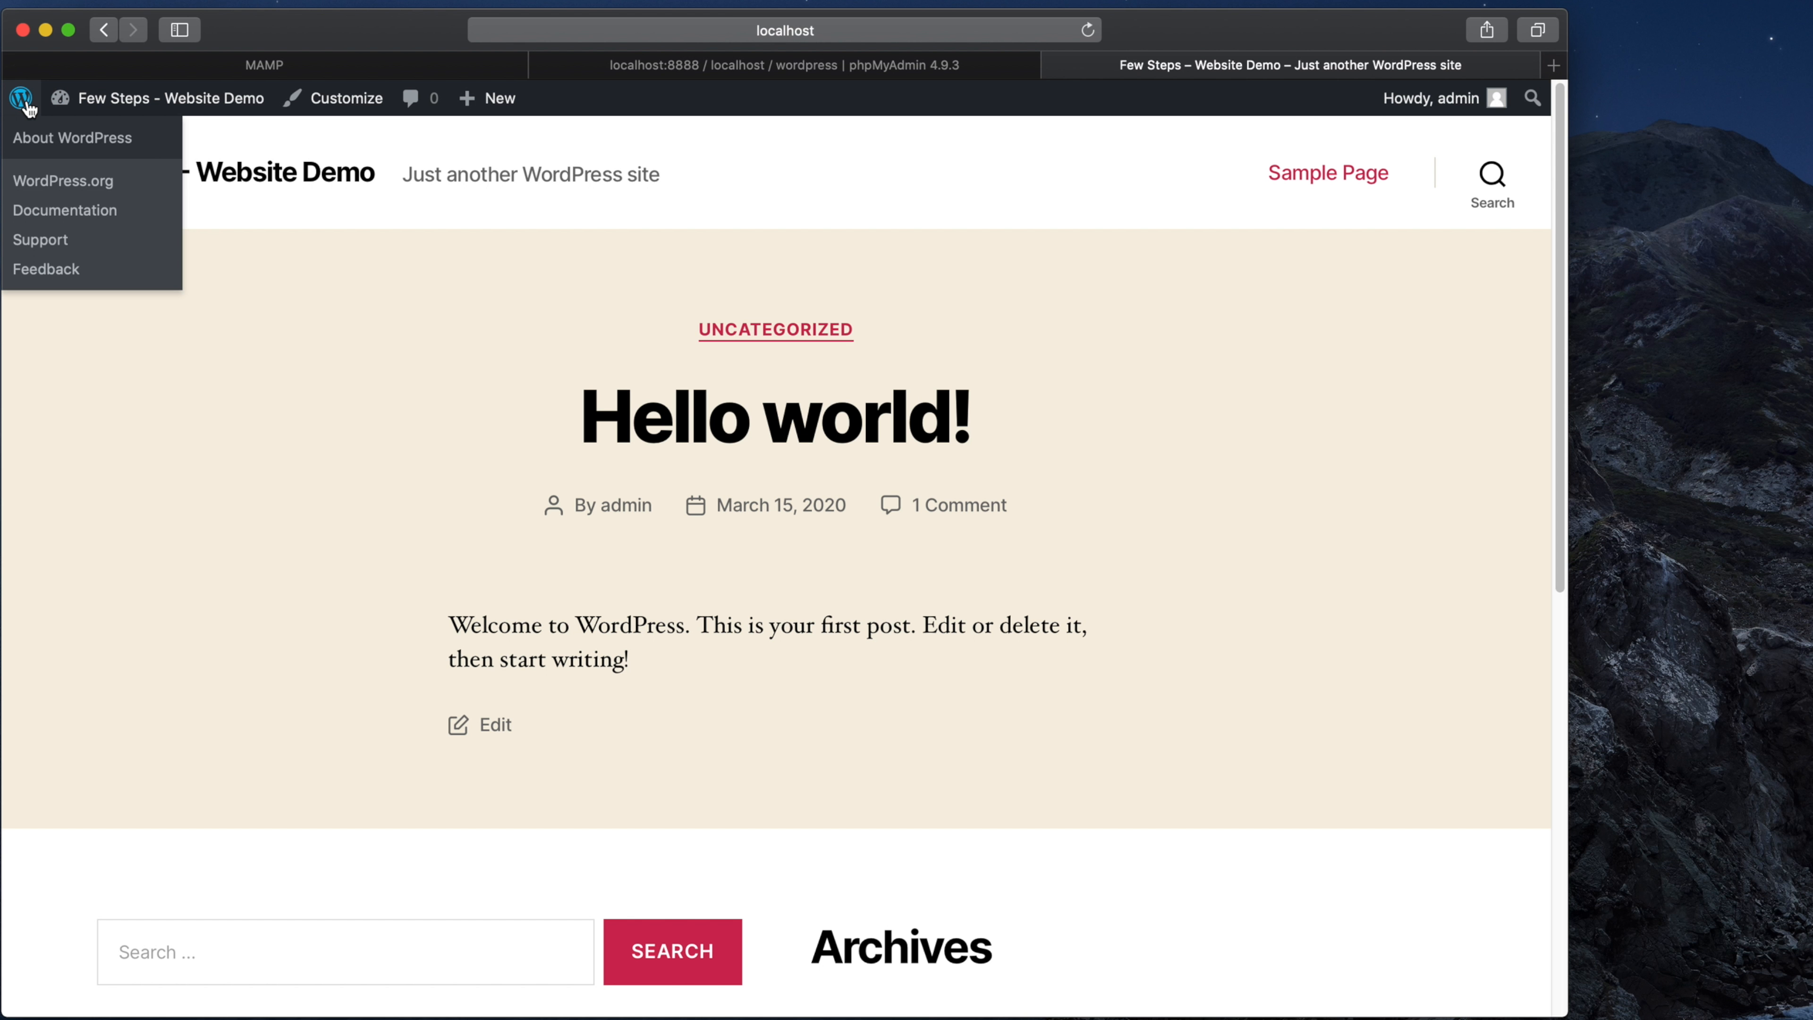
Step: Return to the admin Dashboard and copy the base address localhost:8888/
click(89, 137)
click(713, 30)
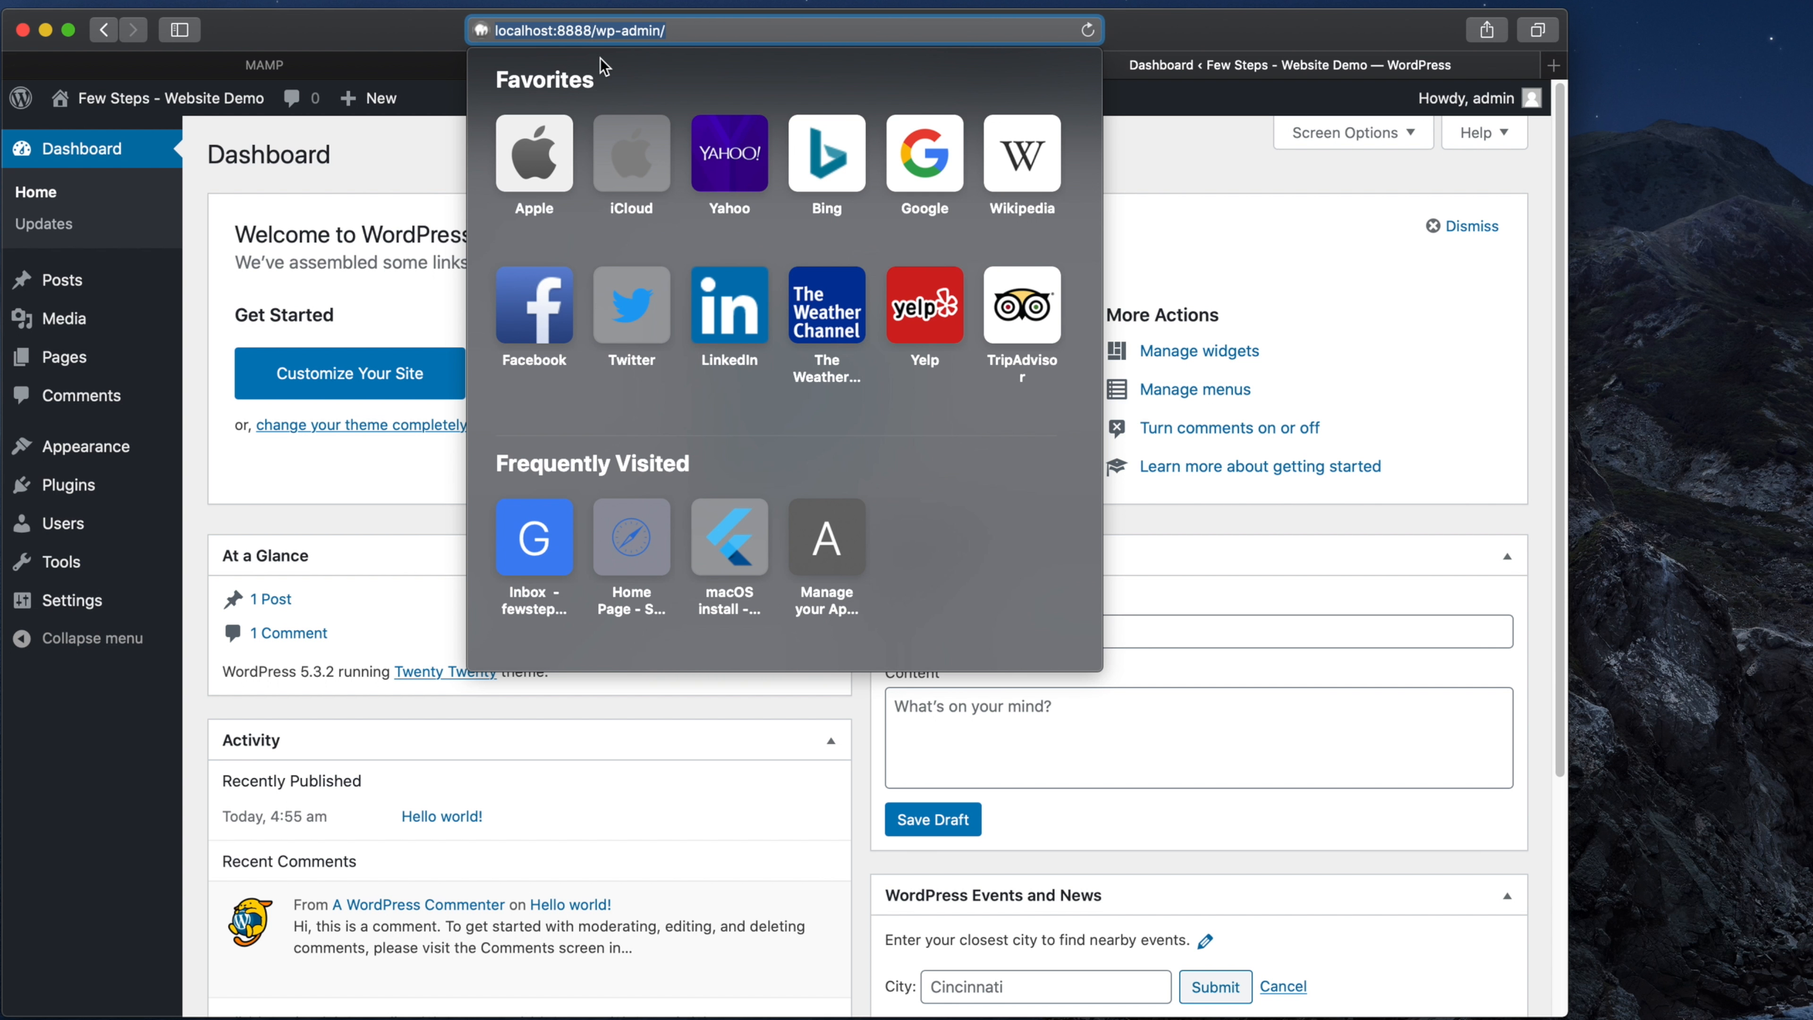
drag(598, 32, 464, 35)
key(super+c)
Step: Load localhost:8888/wp-admin/ in a new tab to show the Dashboard
click(1553, 65)
key(super+v)
key(Return)
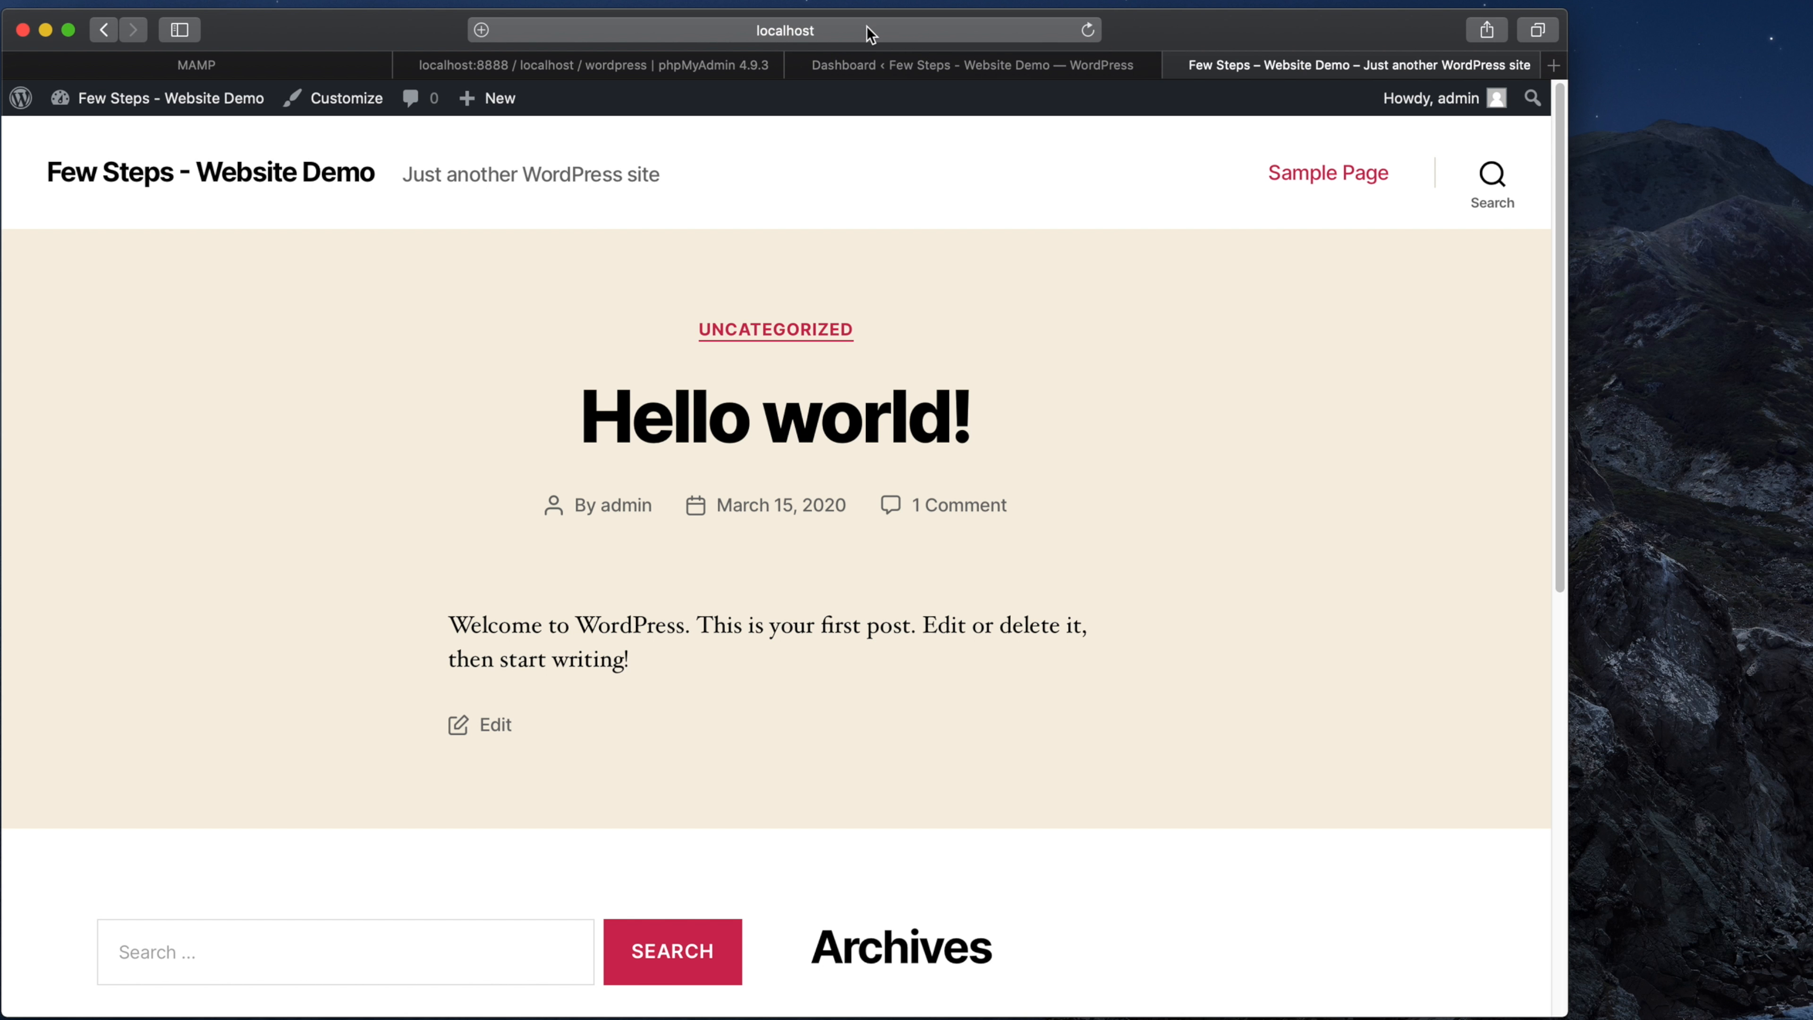
click(862, 31)
text(/)
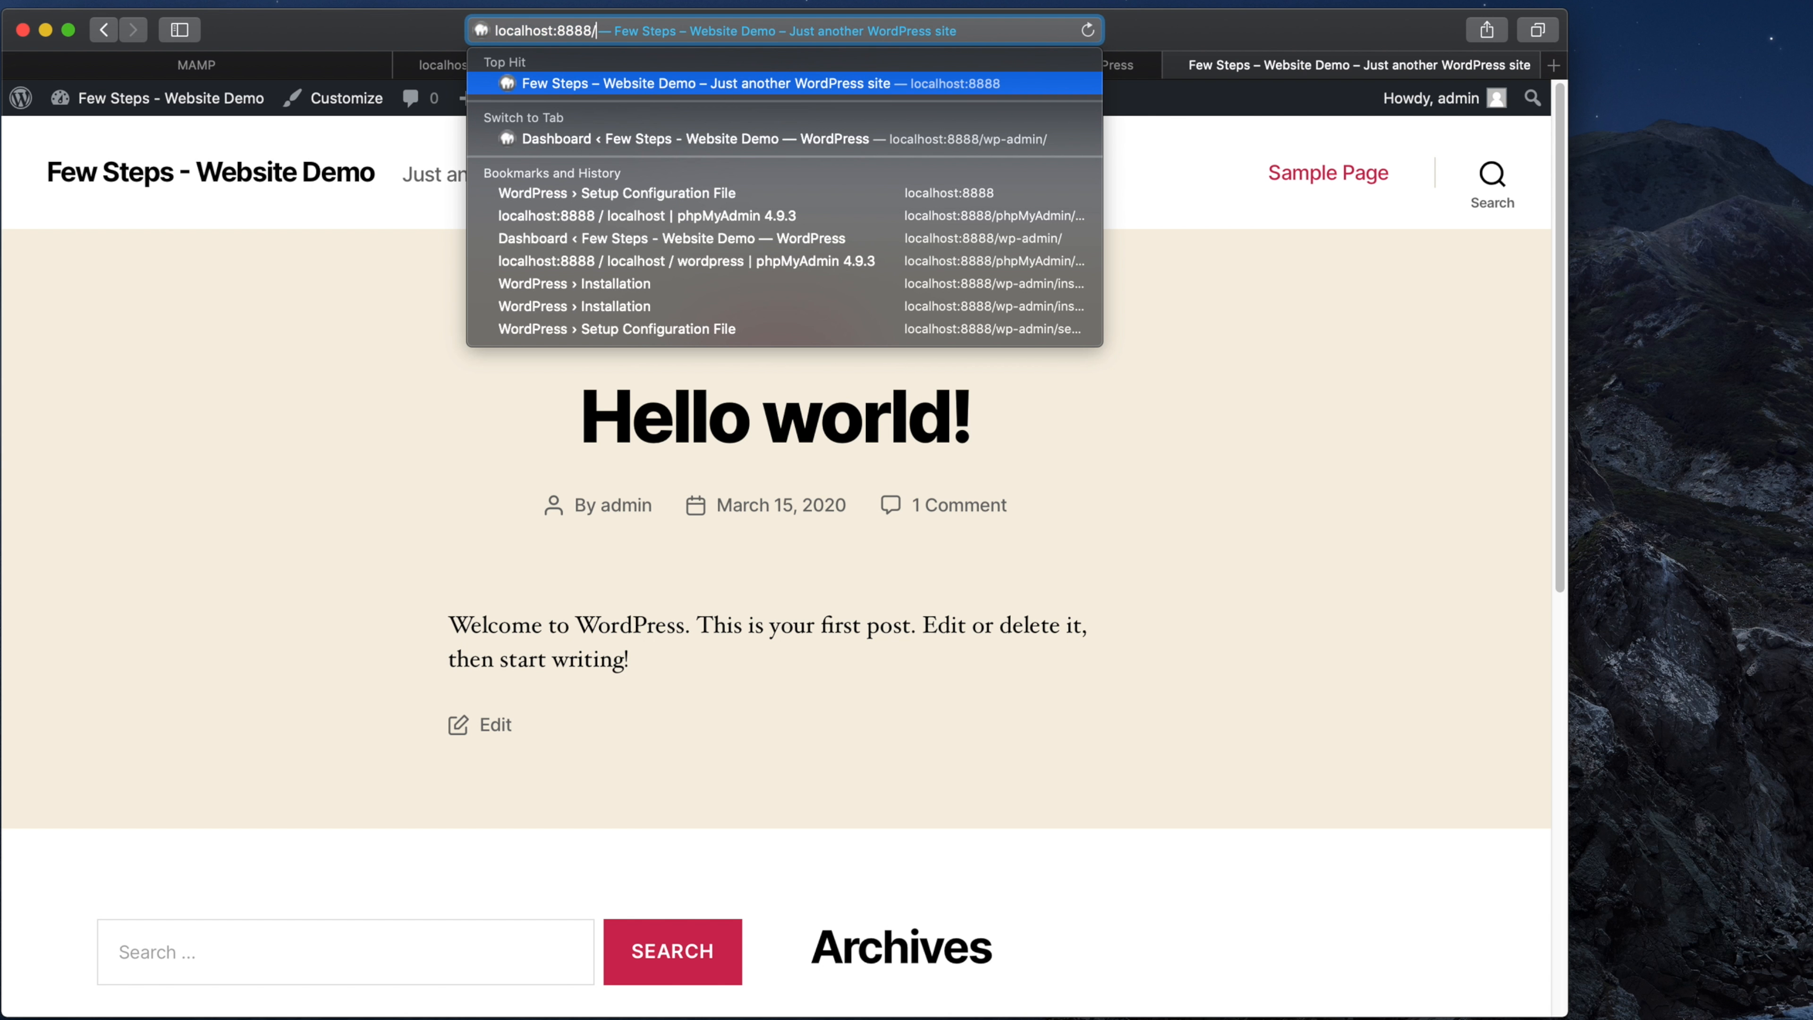
key(Return)
key(BackSpace)
text(wp-admin/)
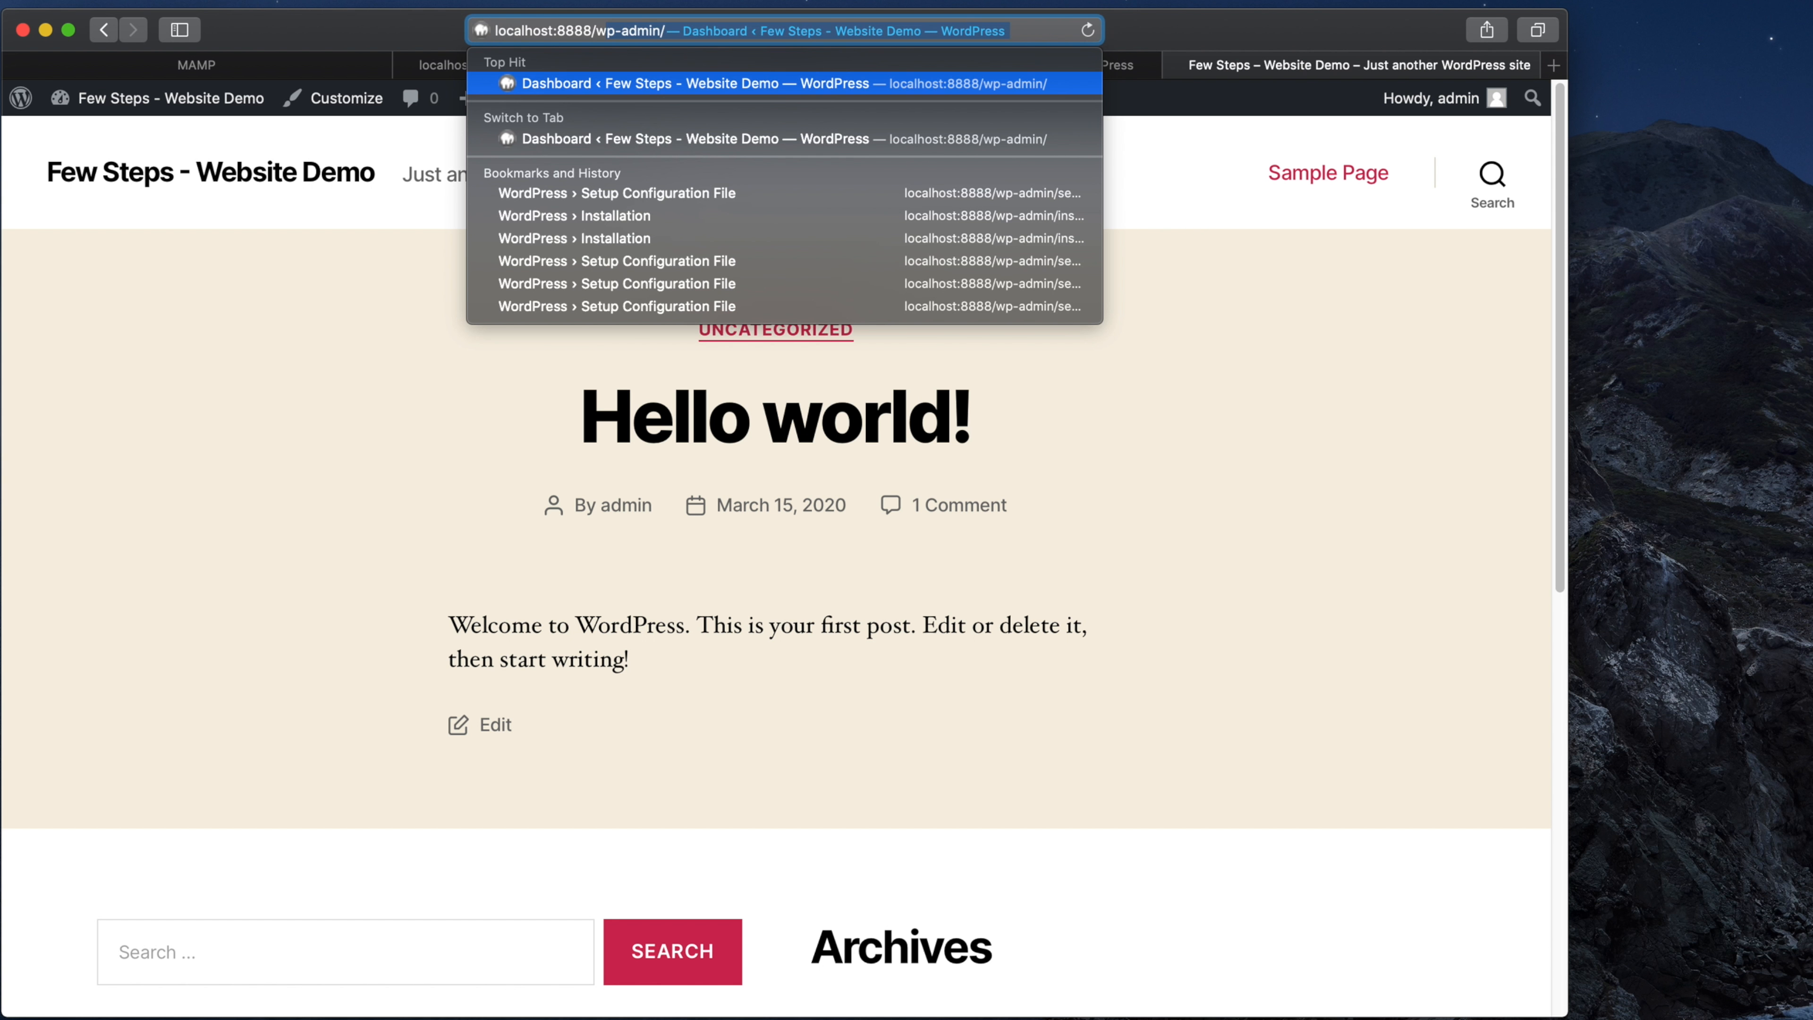
key(Return)
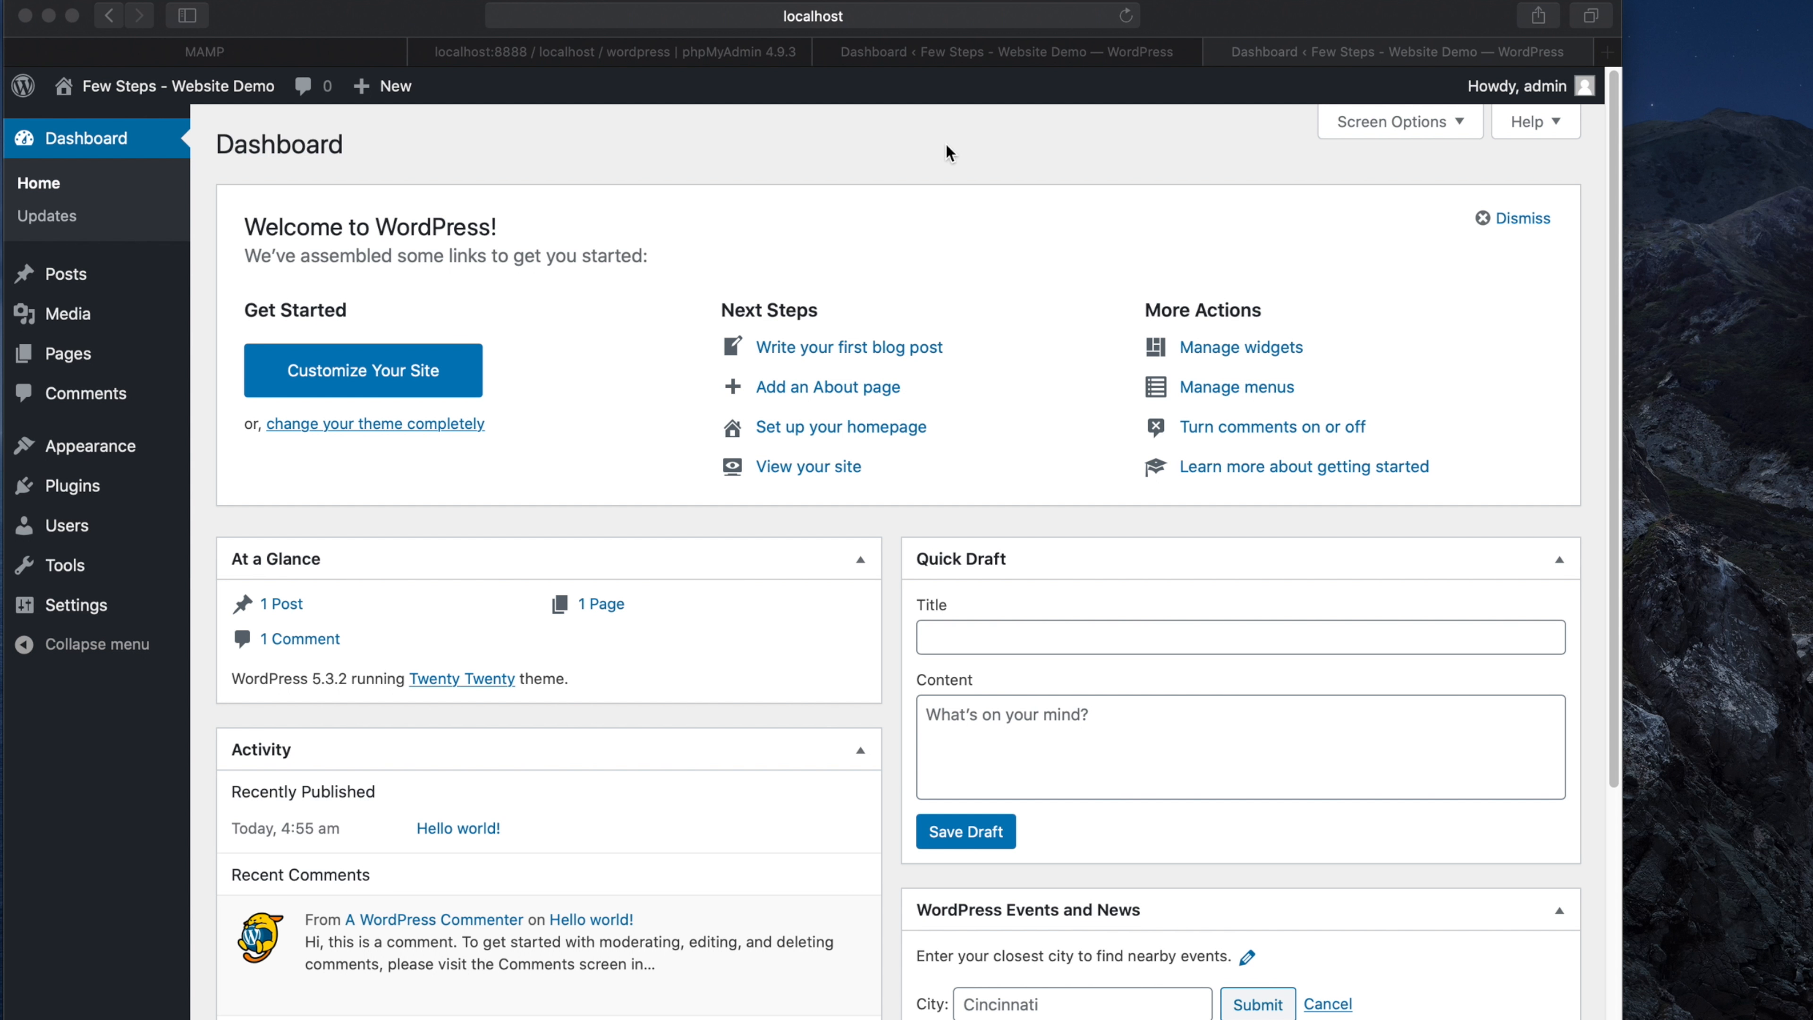